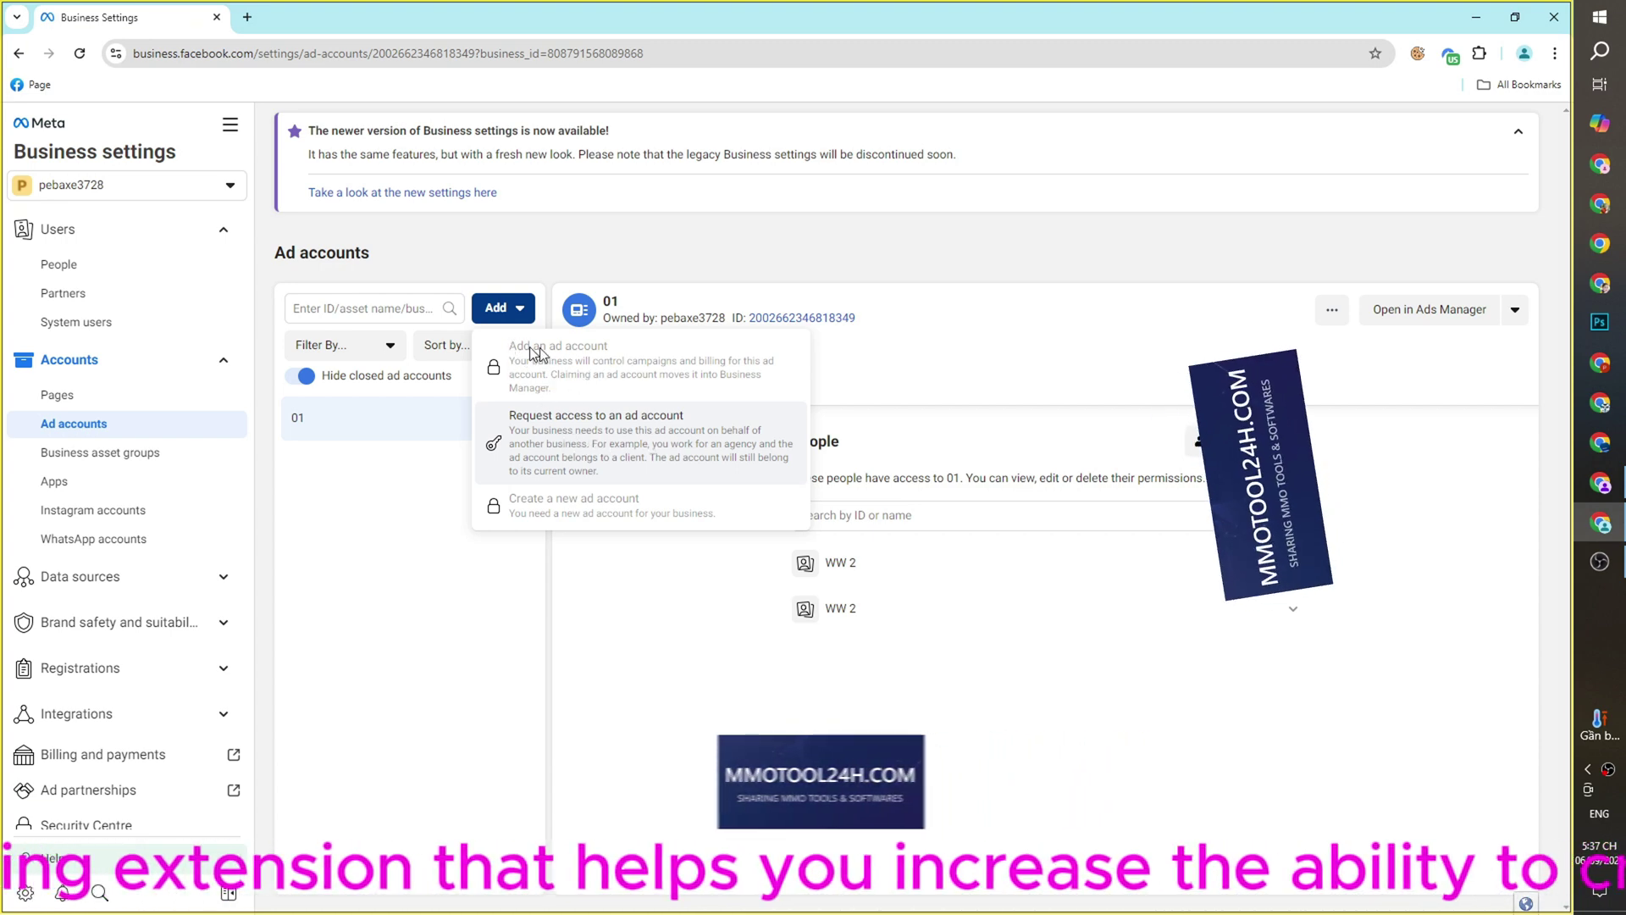
- Close the Primary Page requirement notice in Business Settings
{"action": "left_click", "coordinate": [622, 448]}
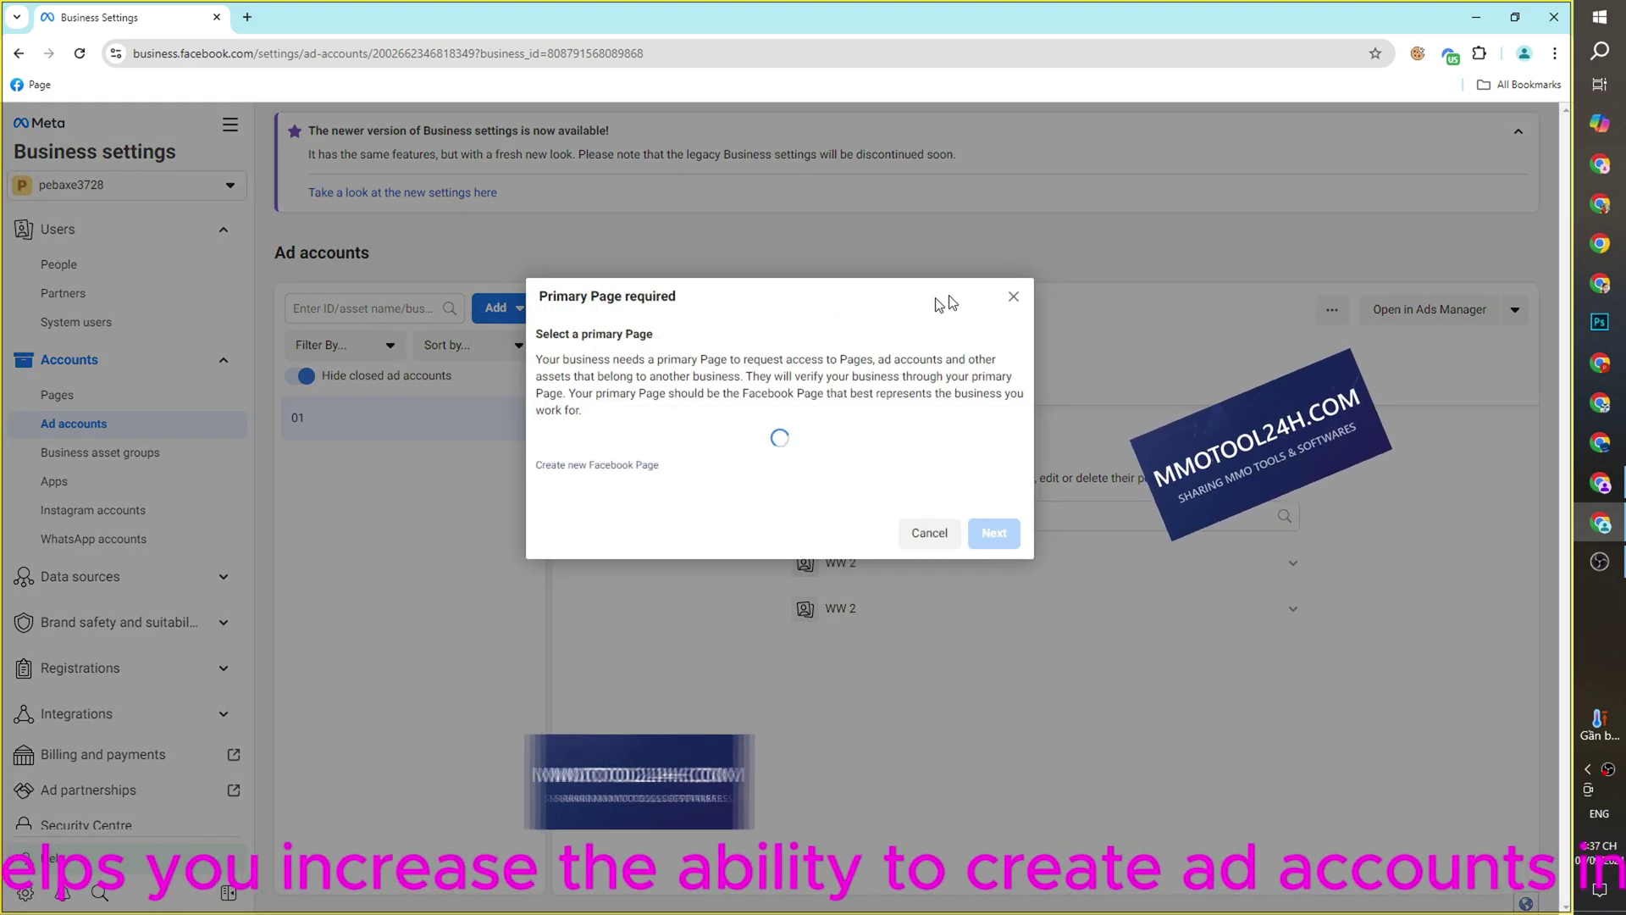
{"action": "left_click", "coordinate": [1013, 296]}
{"action": "scroll", "coordinate": [164, 590], "scroll_direction": "down", "scroll_amount": 2}
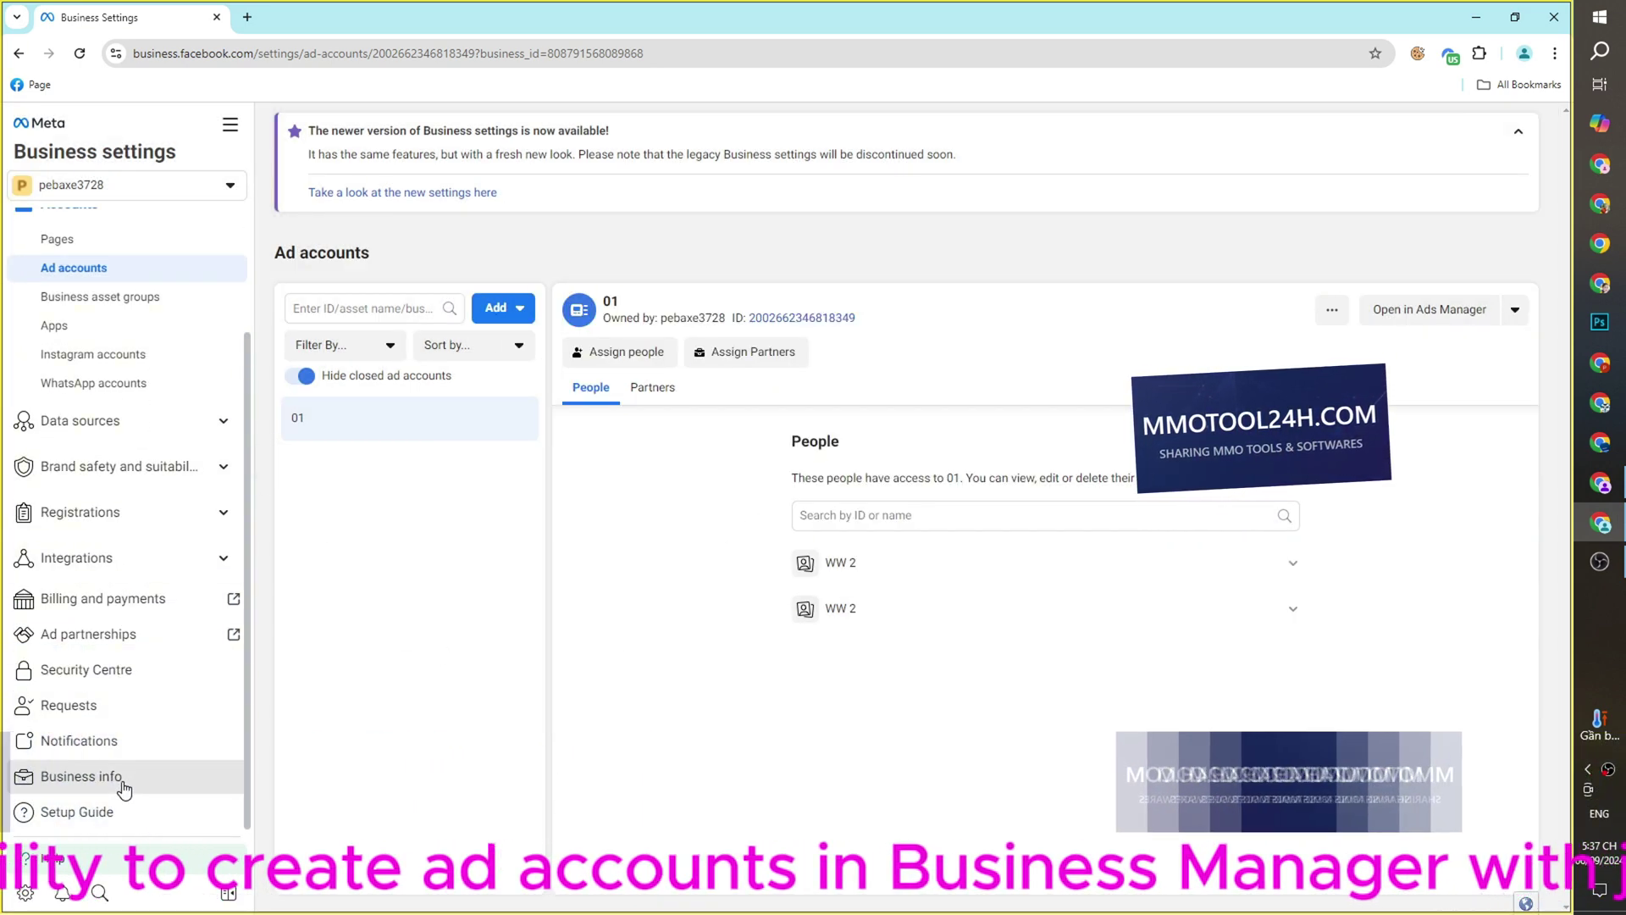
- Open Business info and highlight the ad account creation limit, which reads 1
{"action": "left_click", "coordinate": [110, 776]}
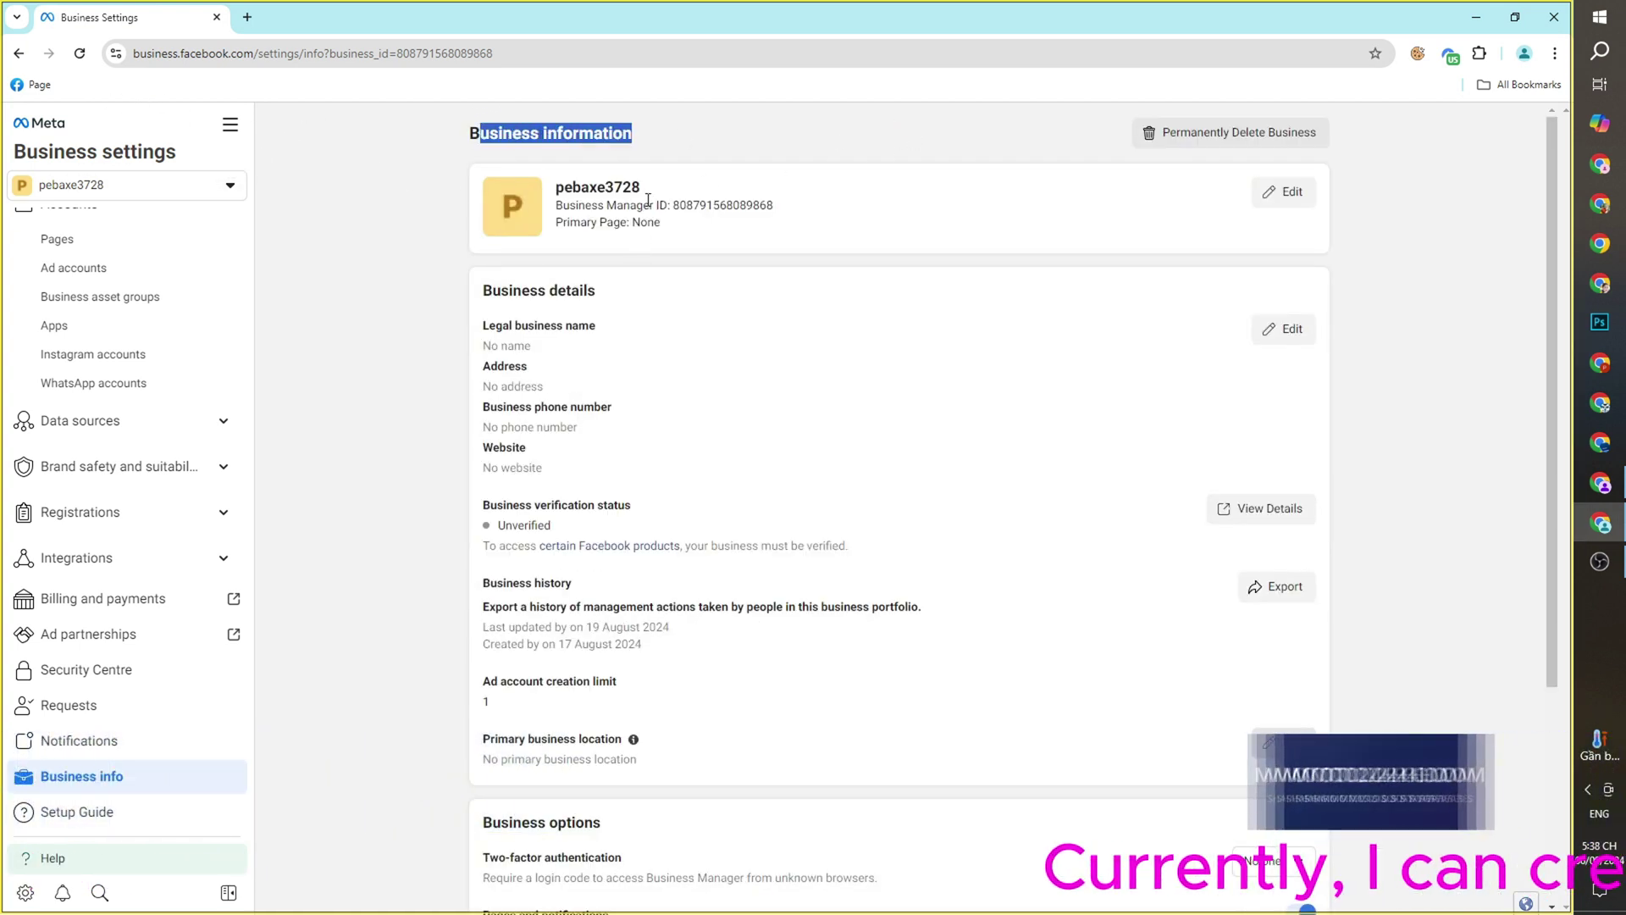
{"action": "scroll", "coordinate": [743, 281], "scroll_direction": "down", "scroll_amount": 3}
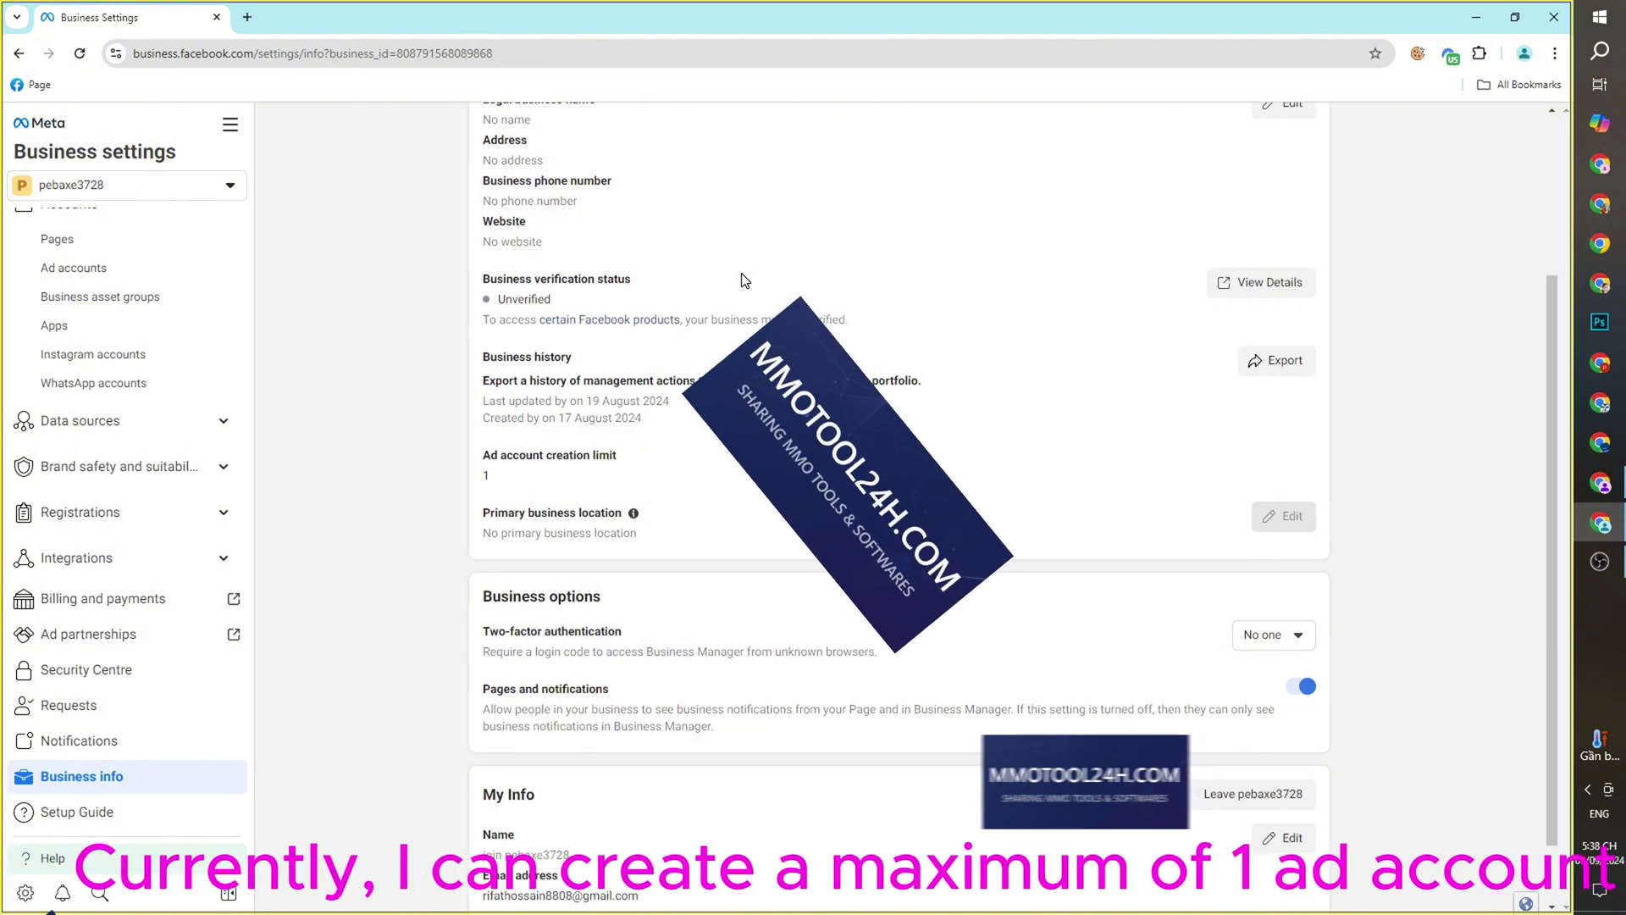
{"action": "left_click_drag", "start_coordinate": [482, 455], "coordinate": [530, 458]}
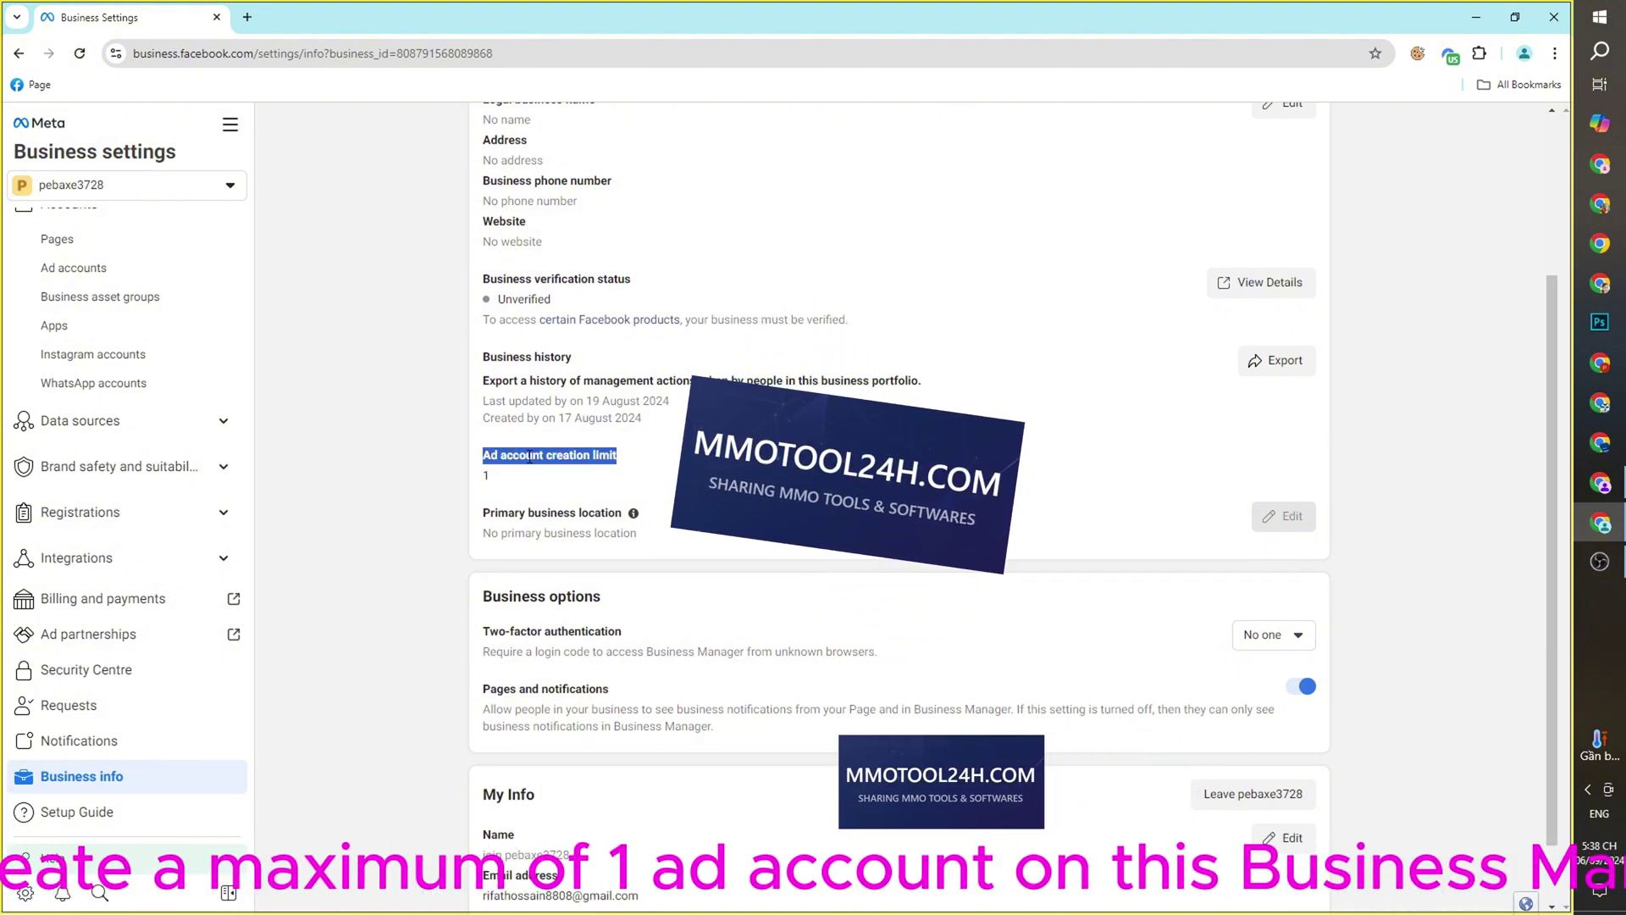
{"action": "left_click", "coordinate": [608, 450]}
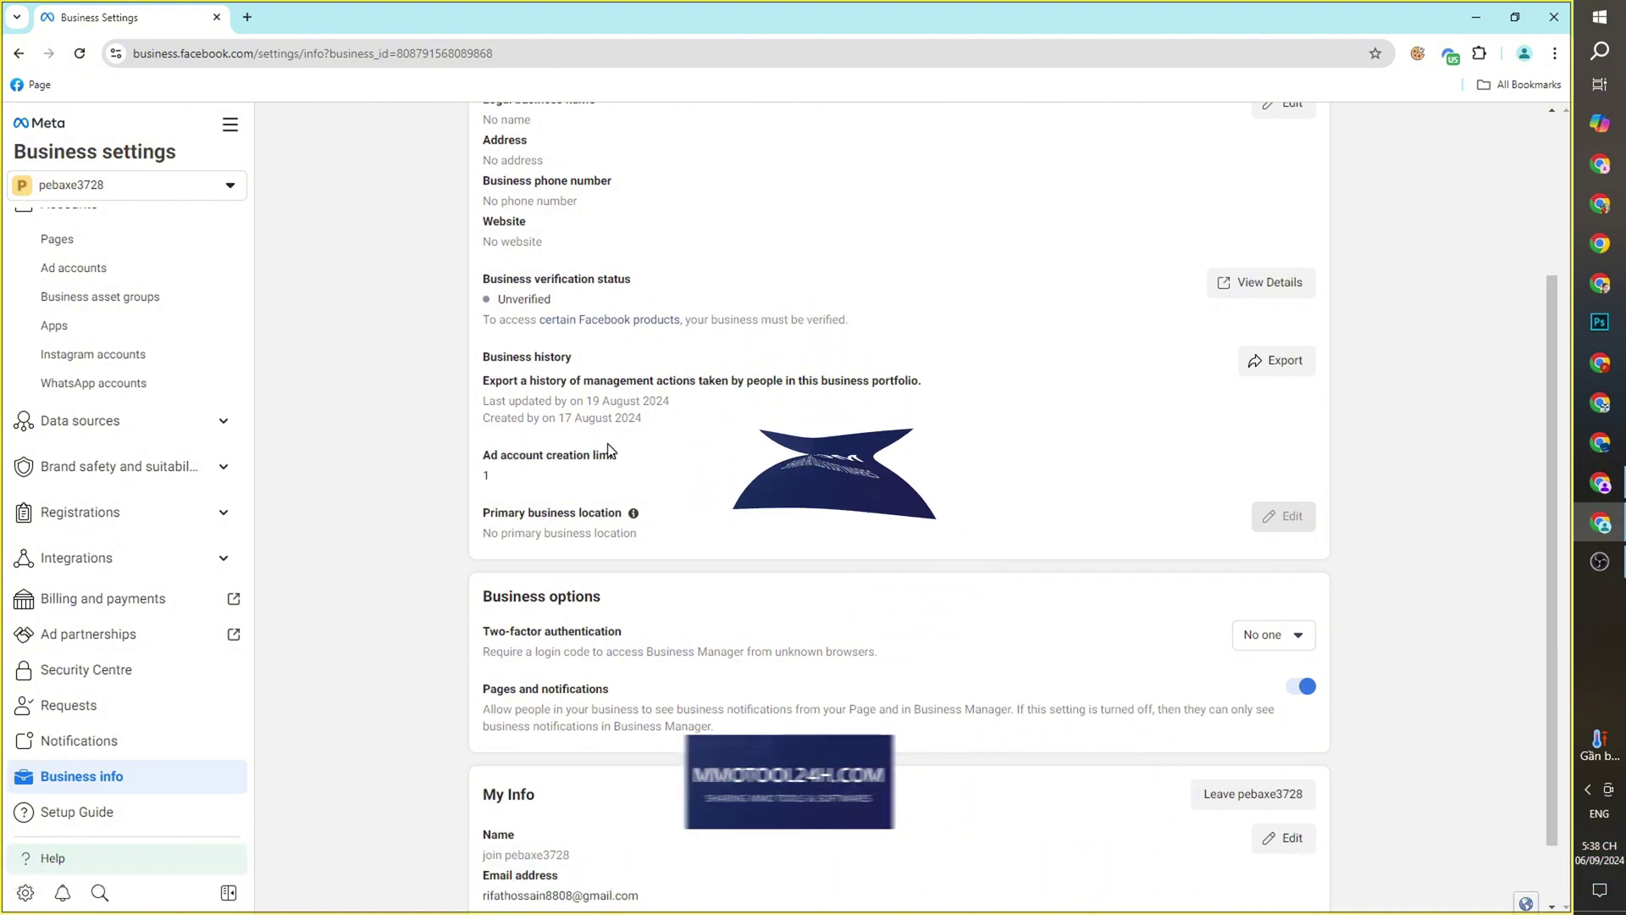
- Open mmotool24h.com in a new browser tab
{"action": "left_click", "coordinate": [246, 19]}
{"action": "type", "text": "mm"}
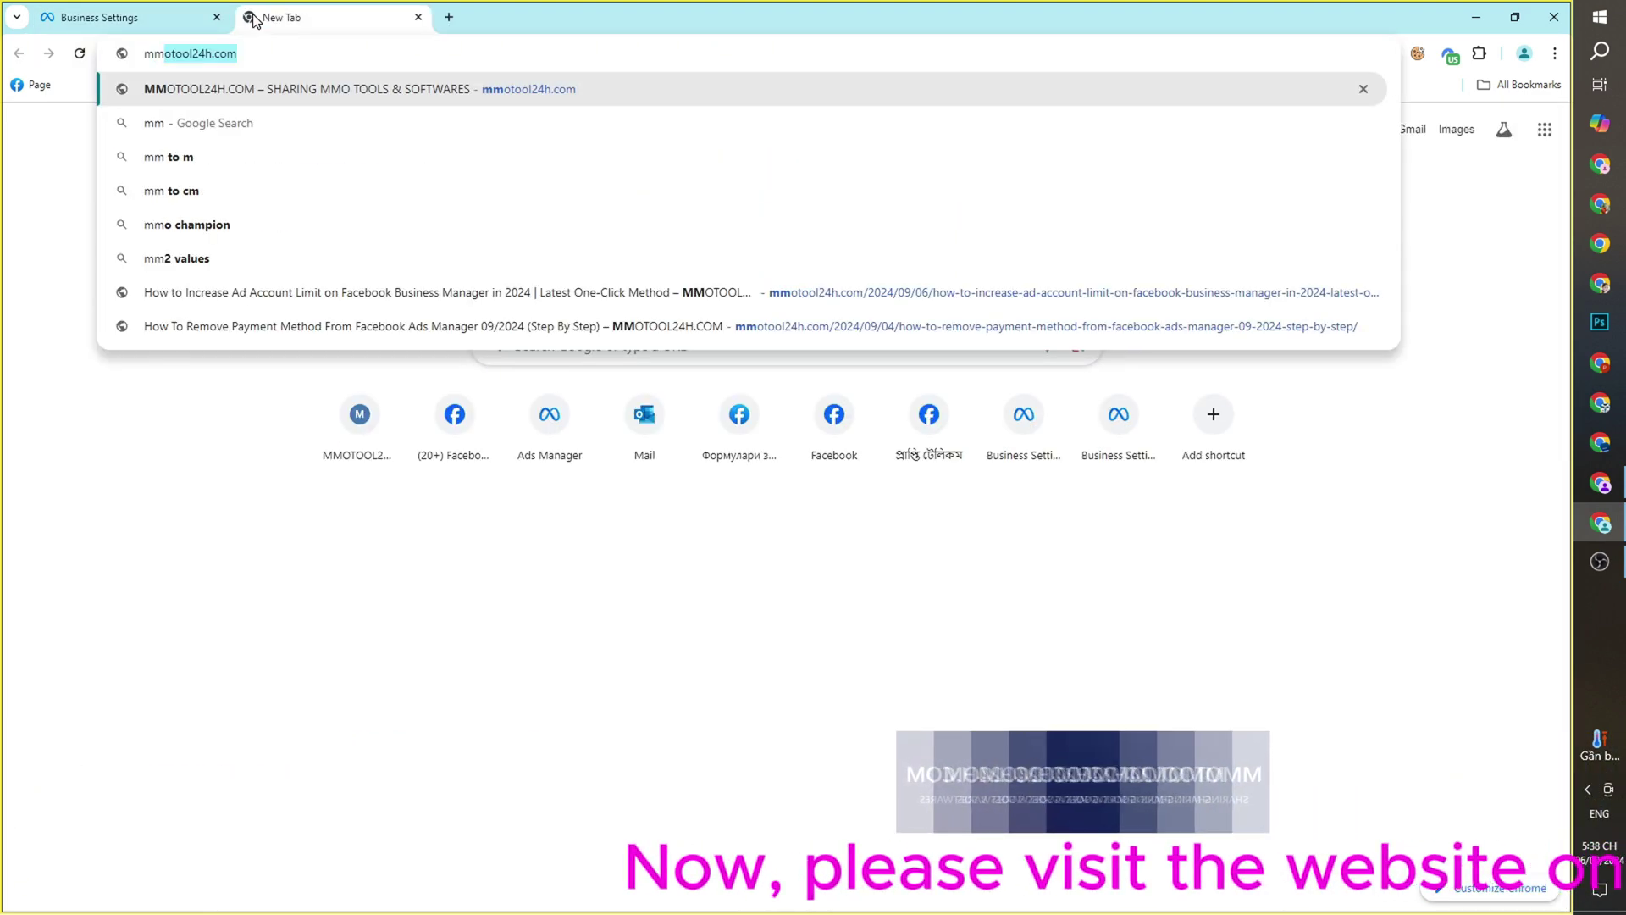
{"action": "key", "text": "Return"}
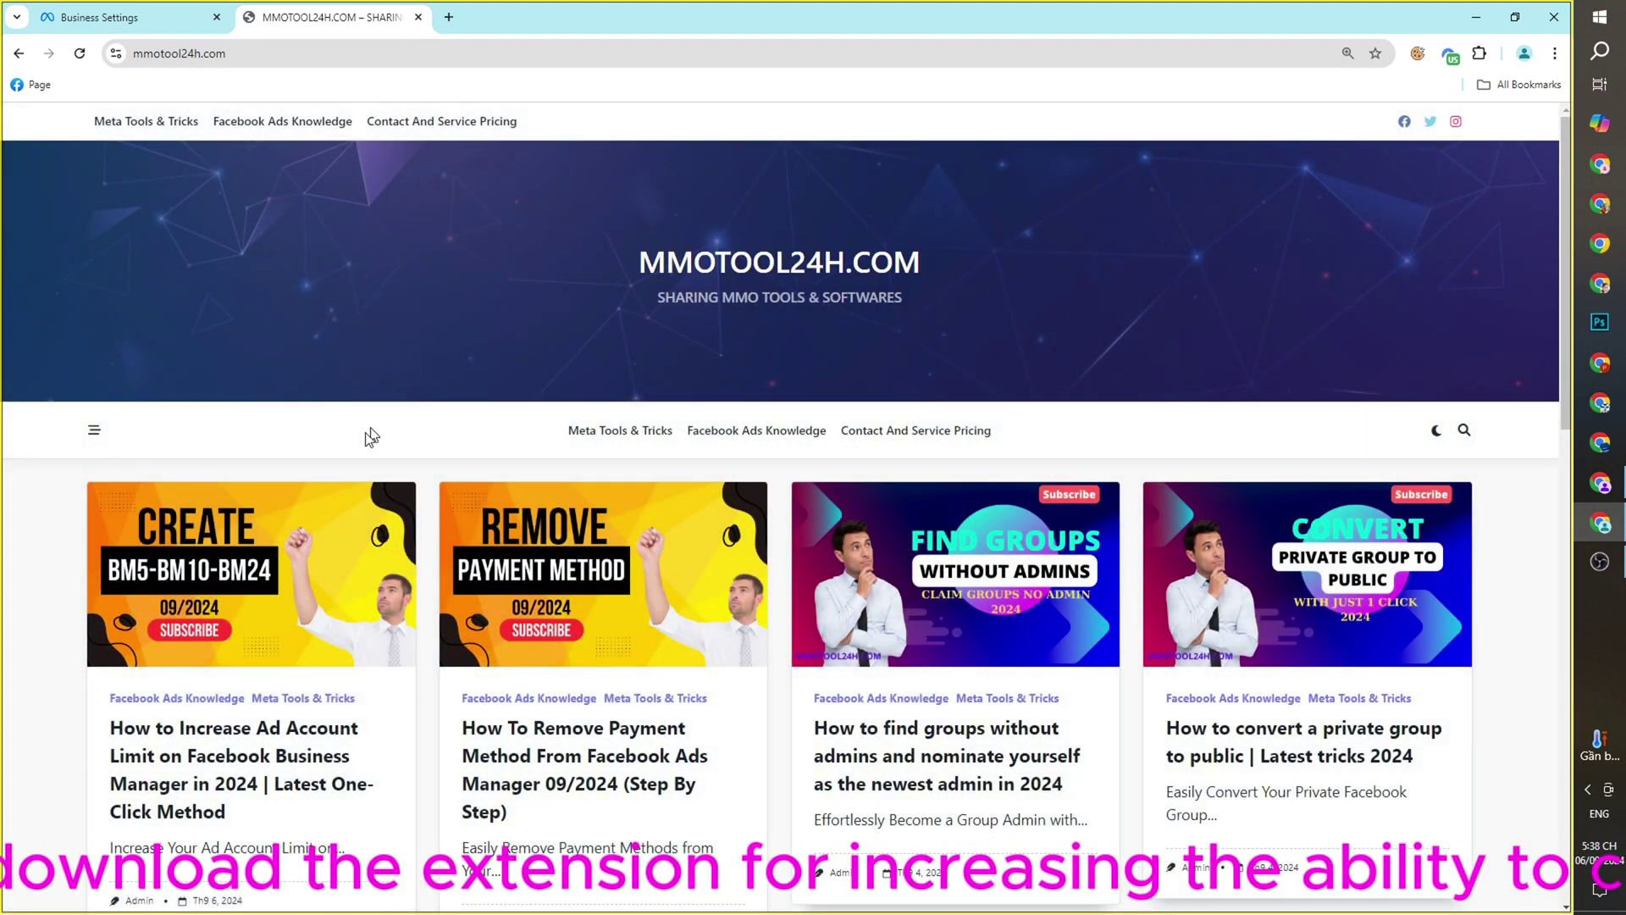
- Open the article on increasing the ad account limit and download its extension zip
{"action": "scroll", "coordinate": [371, 437], "scroll_direction": "down", "scroll_amount": 3}
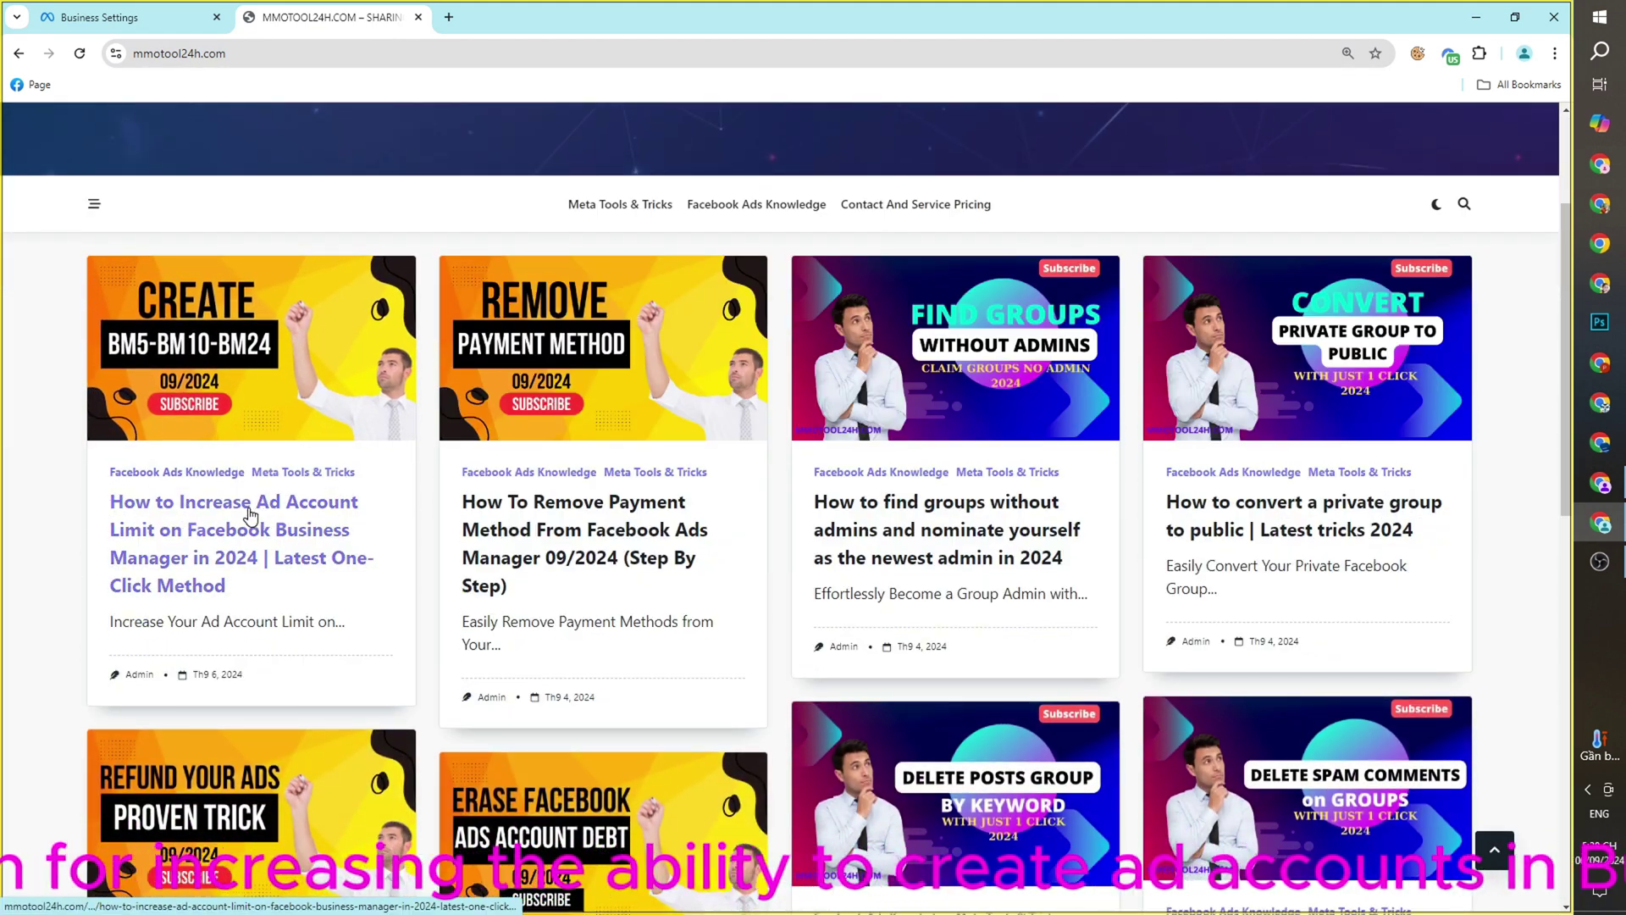
{"action": "left_click", "coordinate": [250, 514]}
{"action": "left_click_drag", "start_coordinate": [272, 510], "coordinate": [1082, 519]}
{"action": "scroll", "coordinate": [749, 318], "scroll_direction": "down", "scroll_amount": 15}
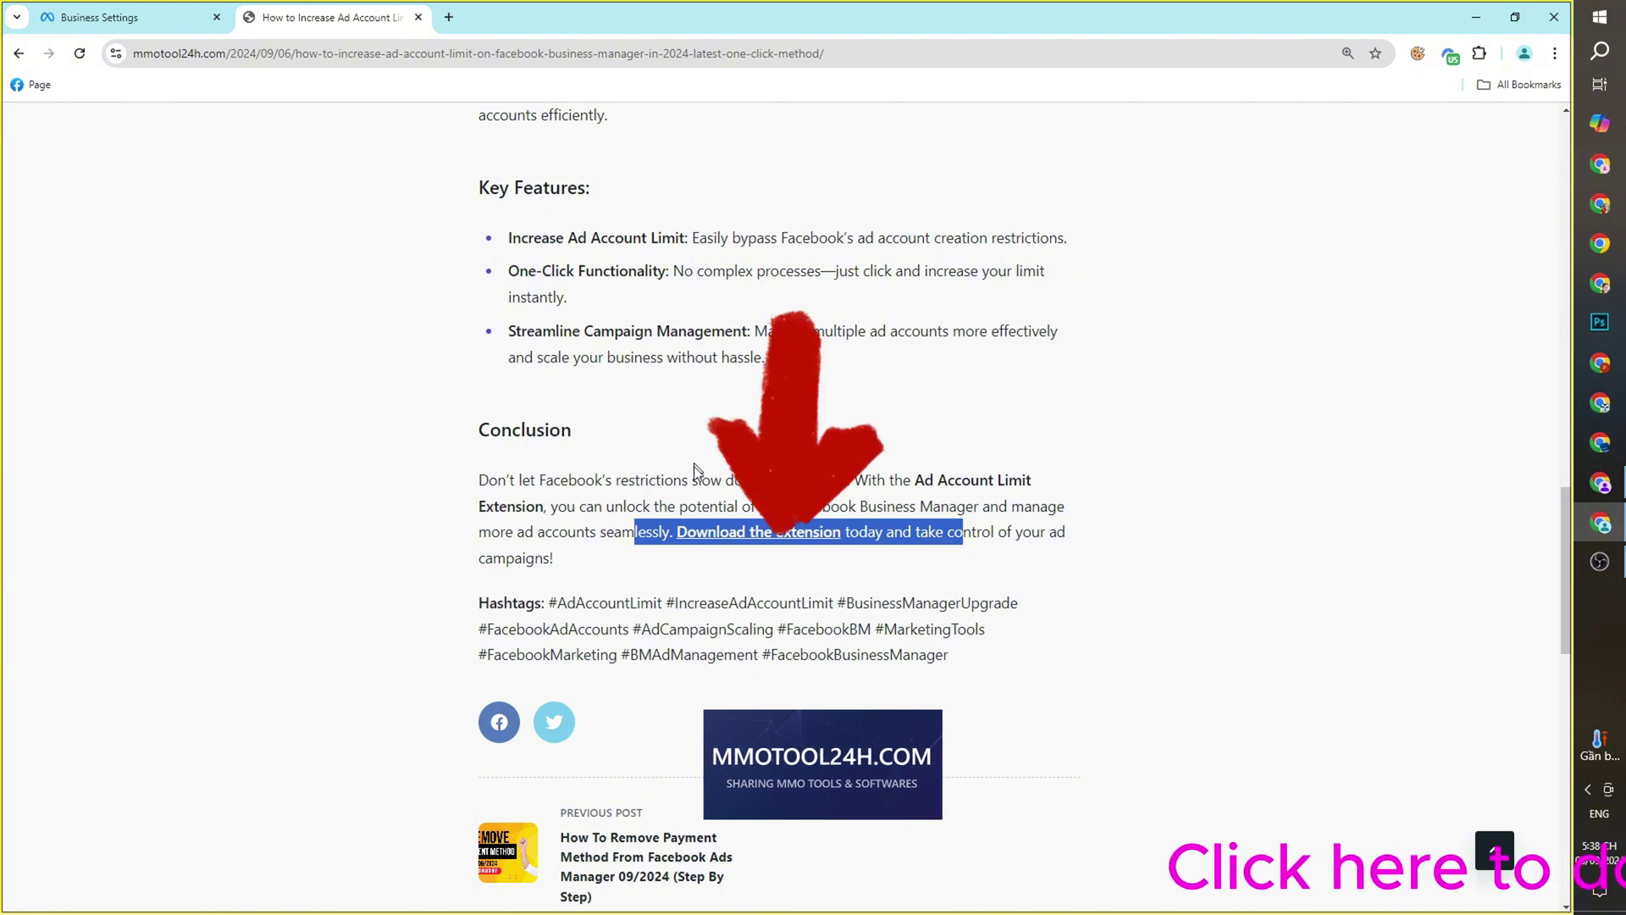
{"action": "left_click", "coordinate": [719, 517]}
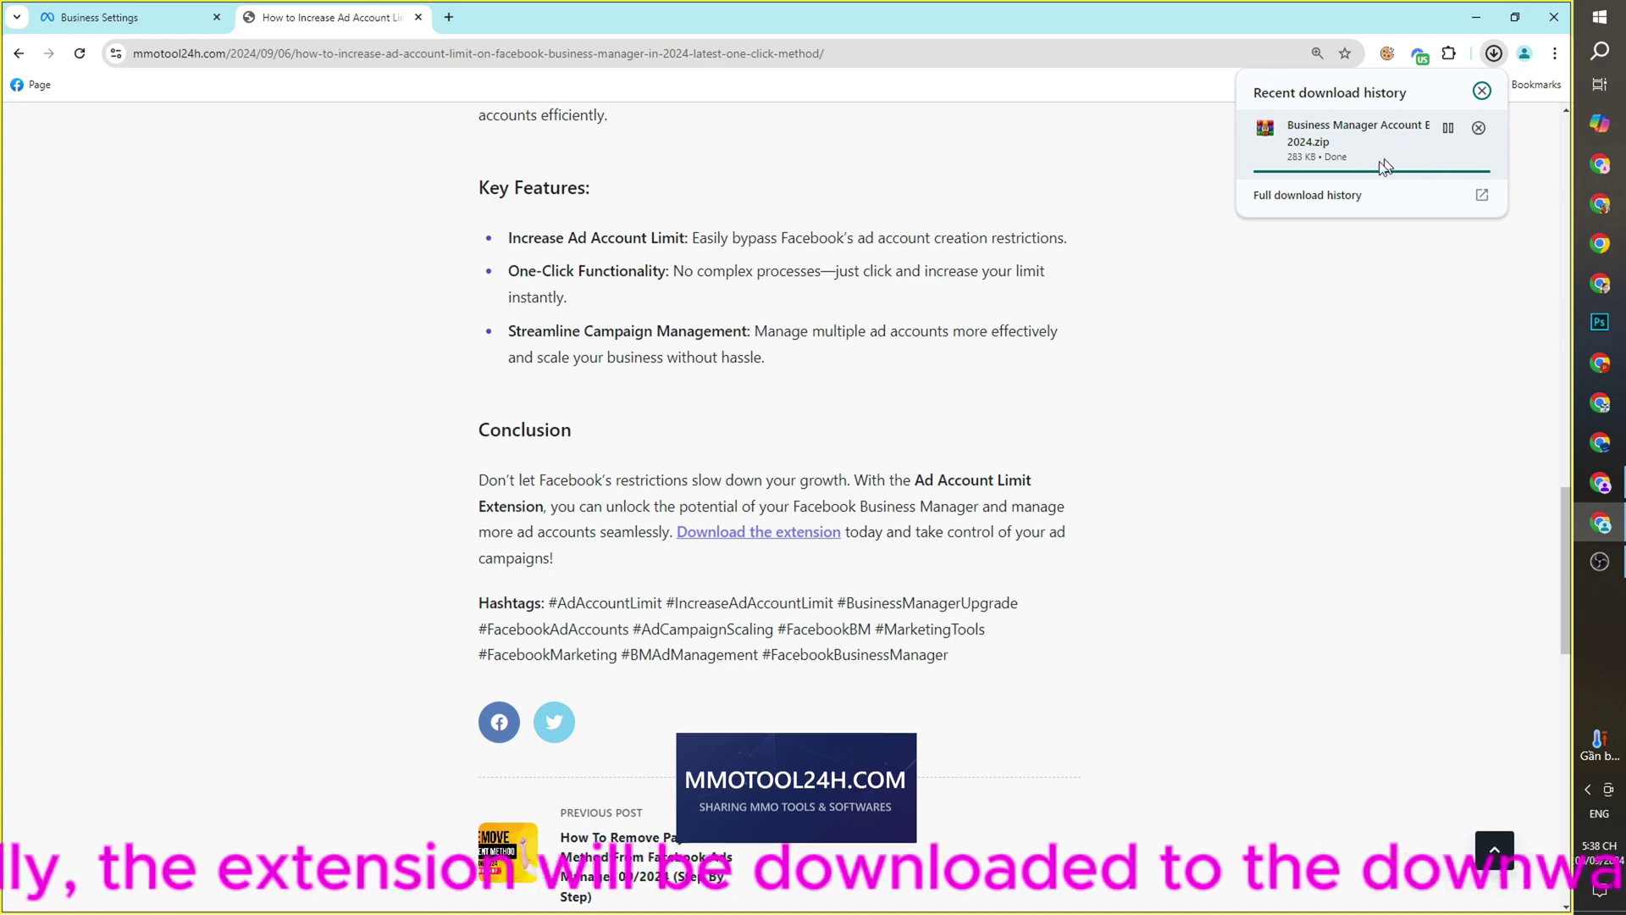
- Show the downloaded zip in its File Explorer folder
{"action": "left_click", "coordinate": [1495, 54]}
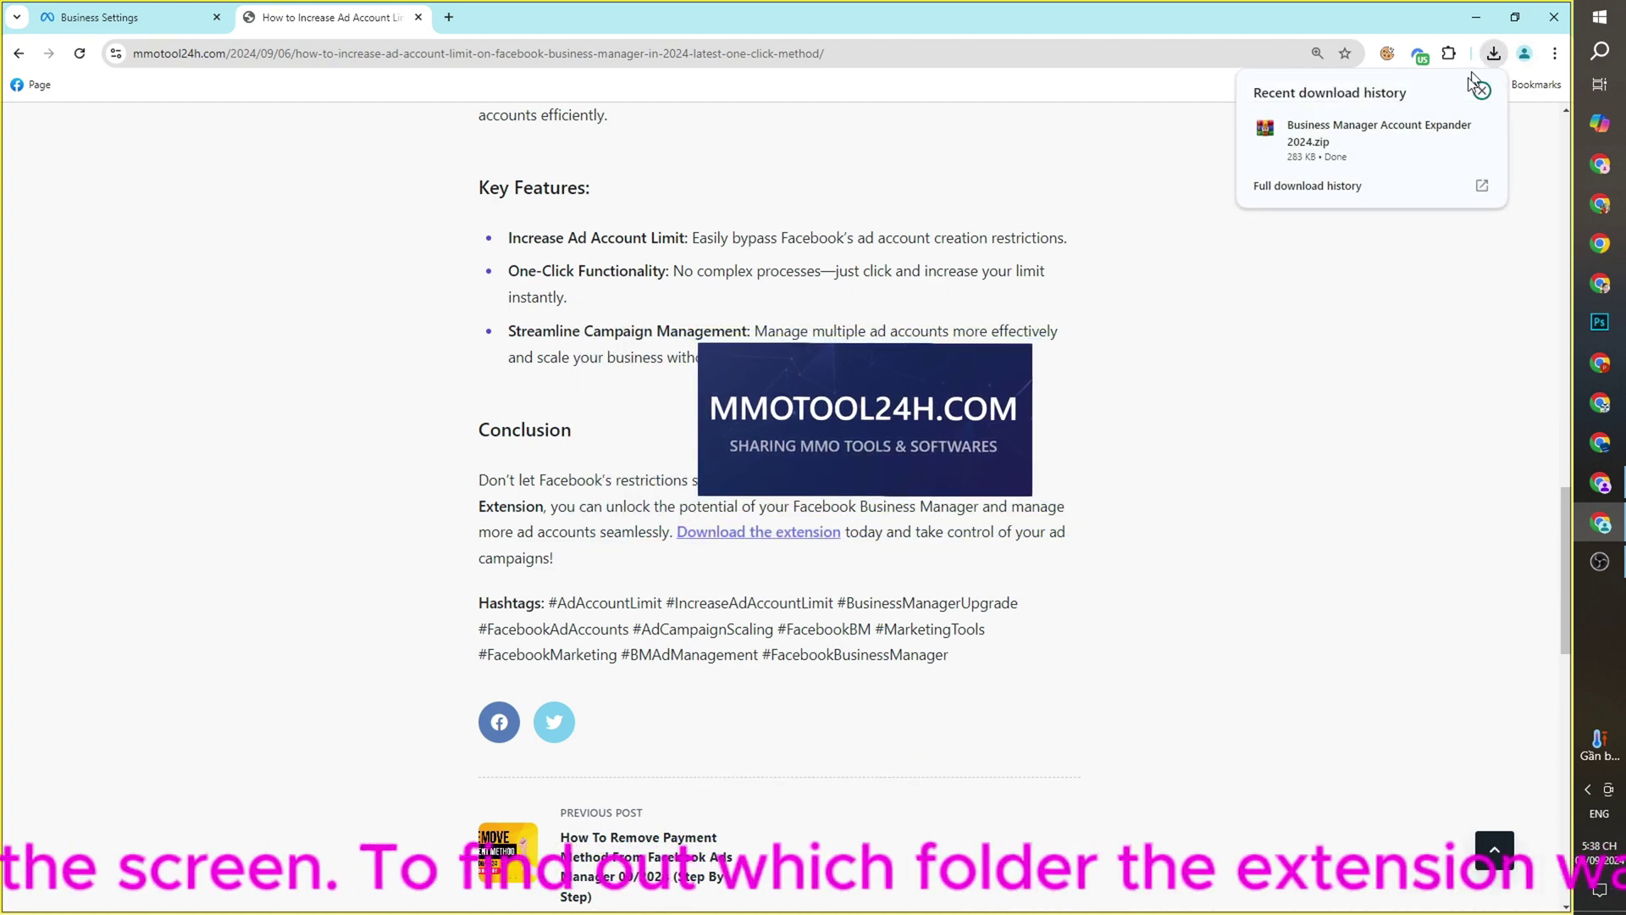
{"action": "left_click", "coordinate": [1449, 130]}
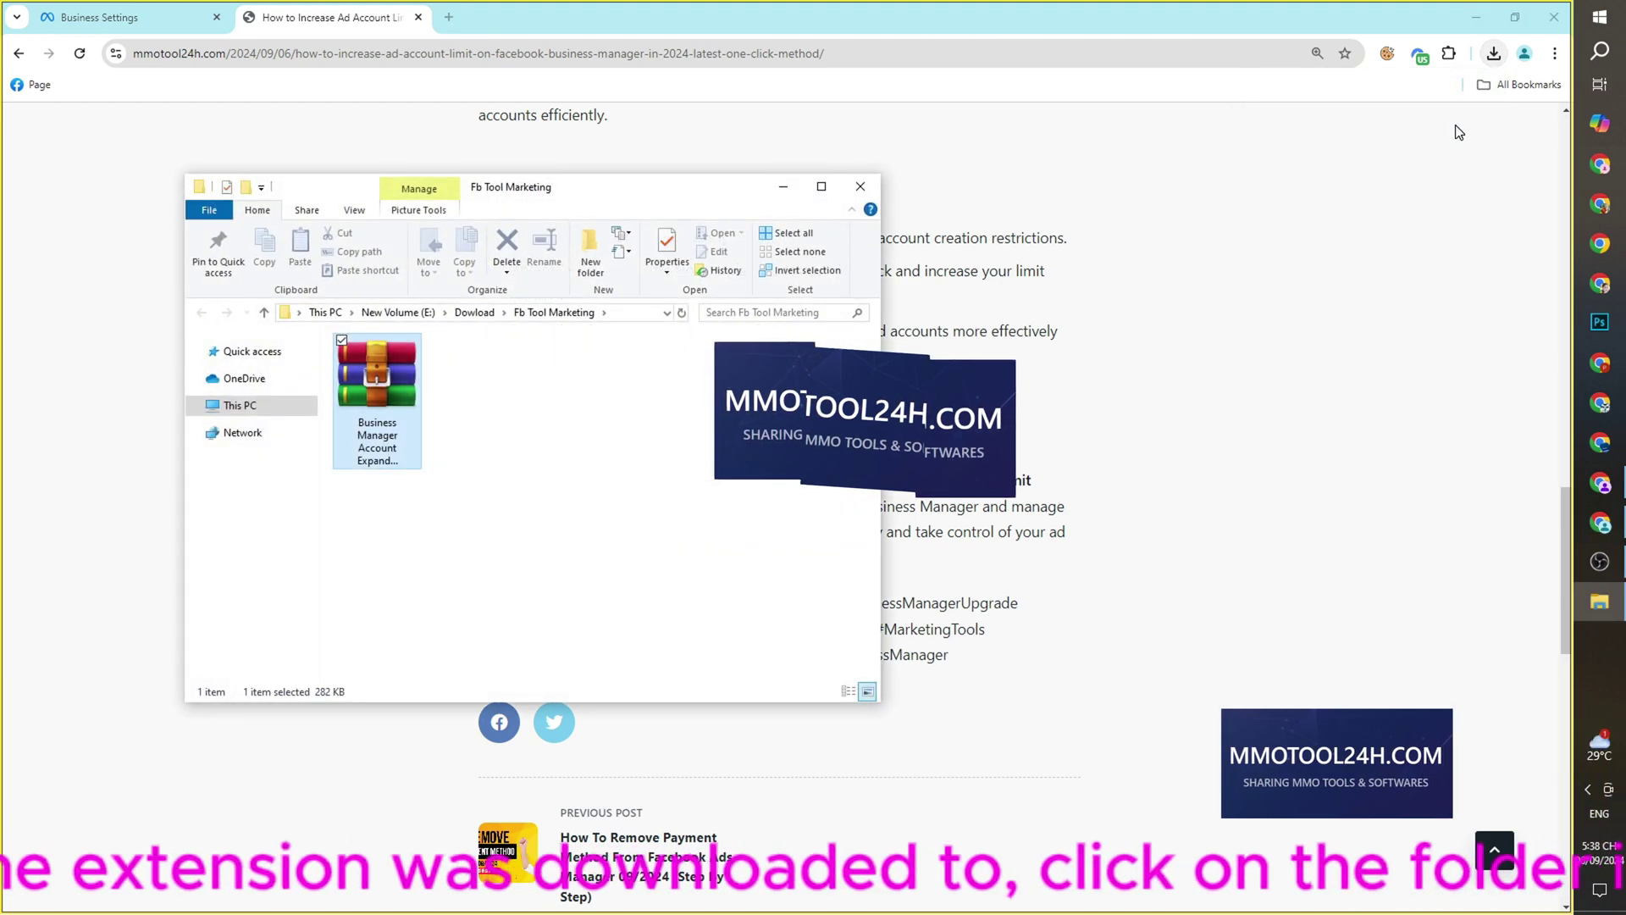
{"action": "right_click", "coordinate": [369, 370]}
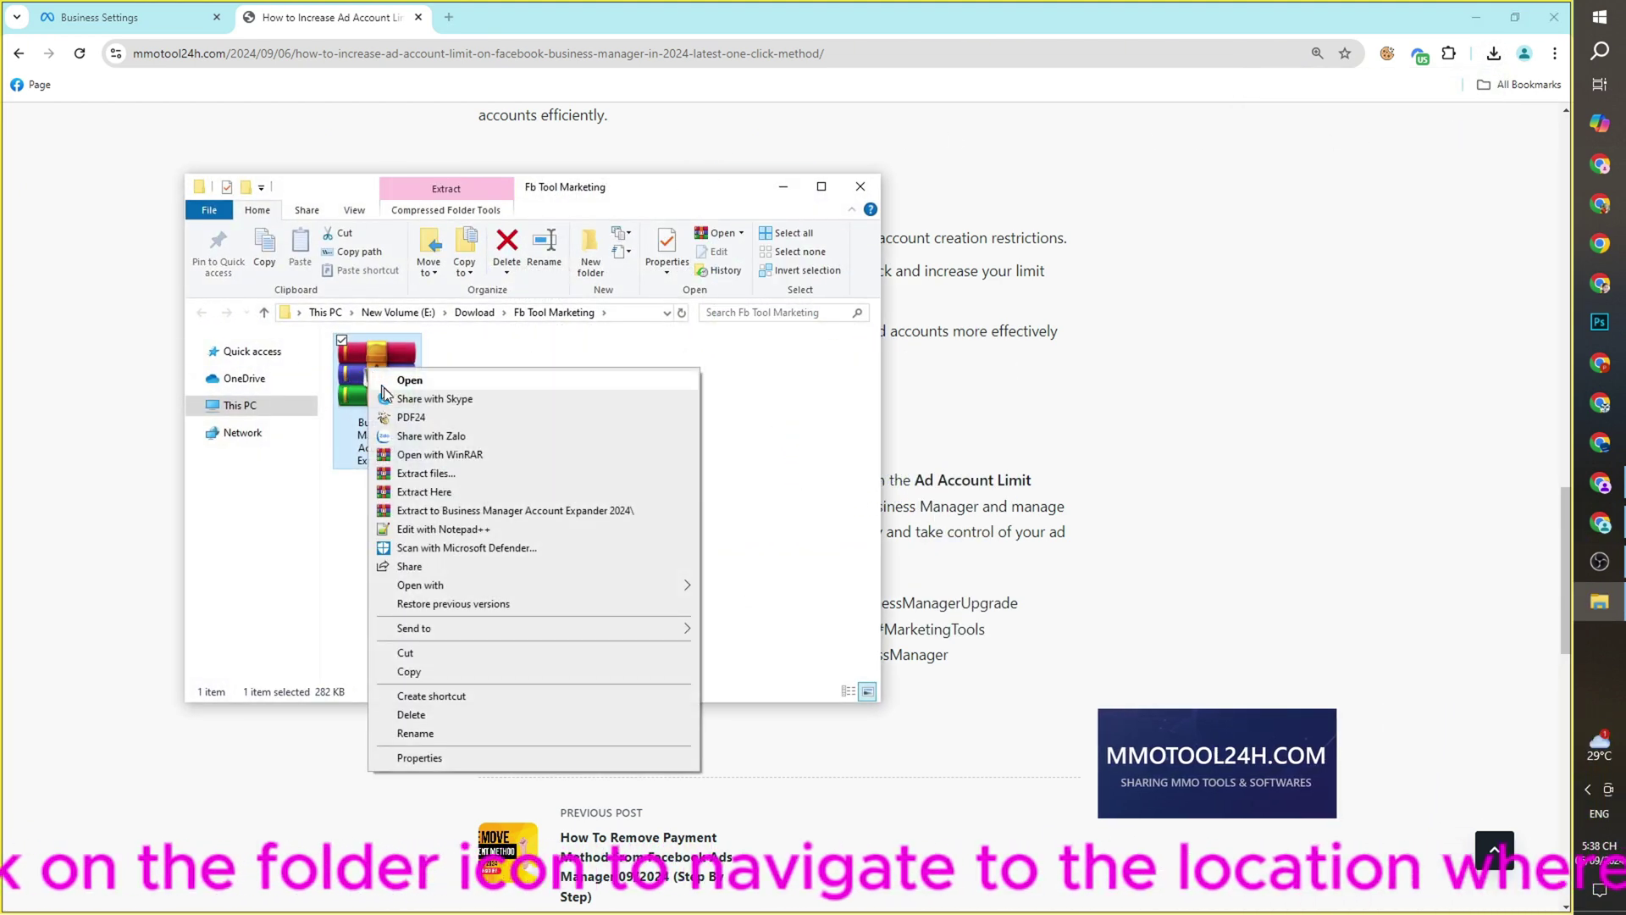
{"action": "left_click", "coordinate": [474, 366]}
- Extract the zip into a Business Manager Account Expander 2024 folder, then return to Business Settings
{"action": "scroll", "coordinate": [526, 327], "scroll_direction": "up", "scroll_amount": 10}
{"action": "left_click_drag", "start_coordinate": [610, 193], "coordinate": [1267, 343]}
{"action": "scroll", "coordinate": [526, 327], "scroll_direction": "up", "scroll_amount": 2}
{"action": "right_click", "coordinate": [992, 540]}
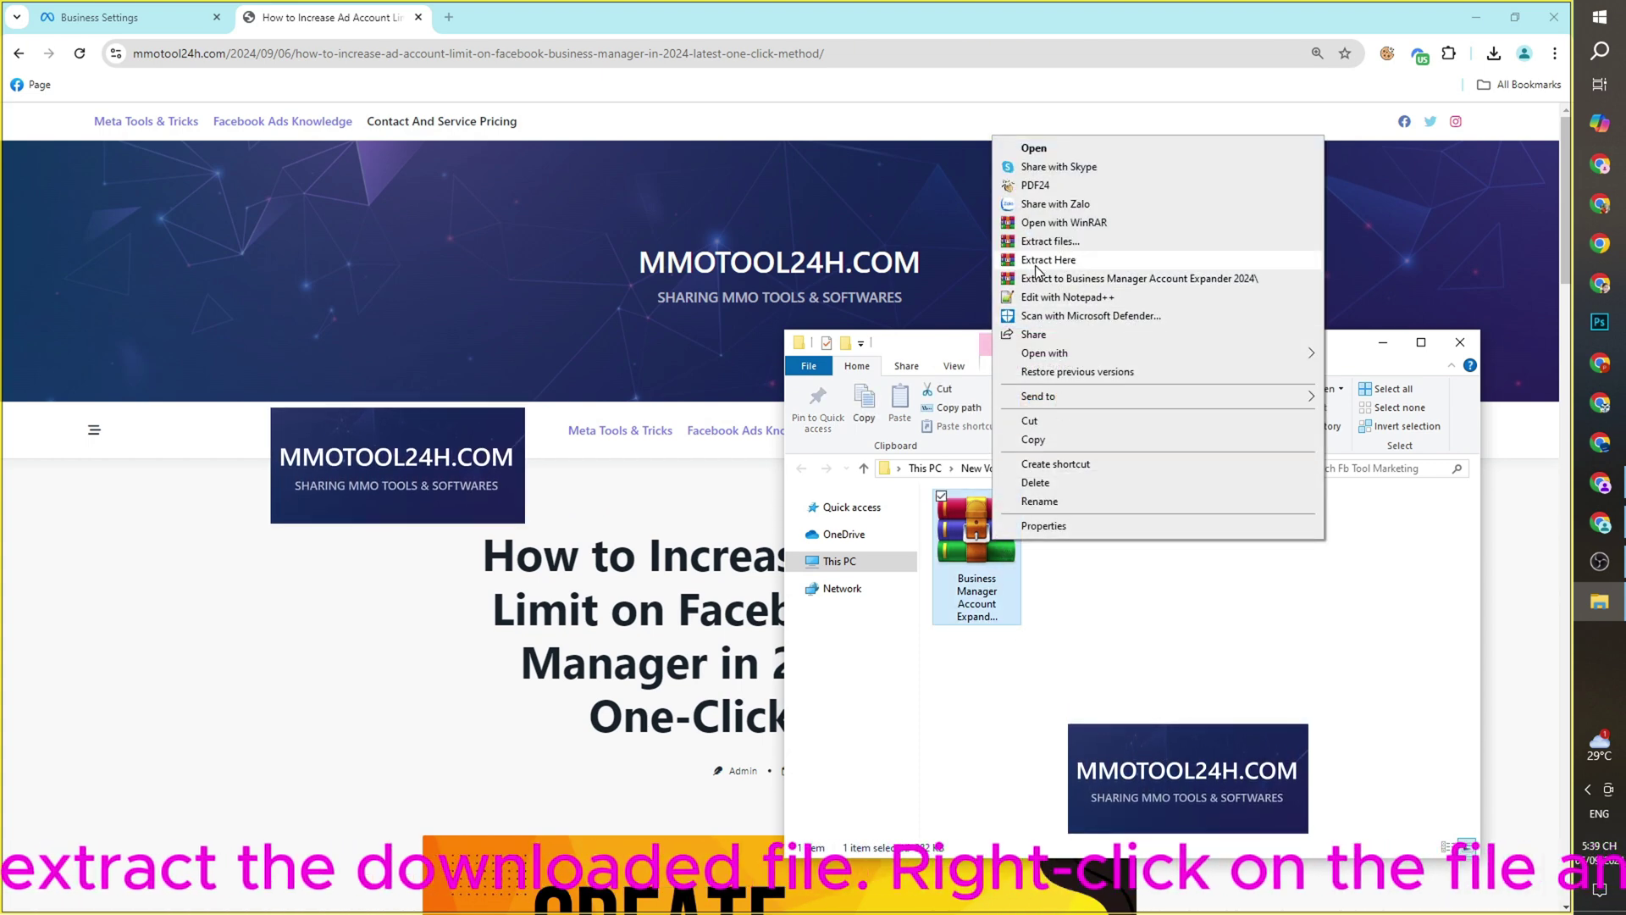
{"action": "left_click", "coordinate": [1047, 266]}
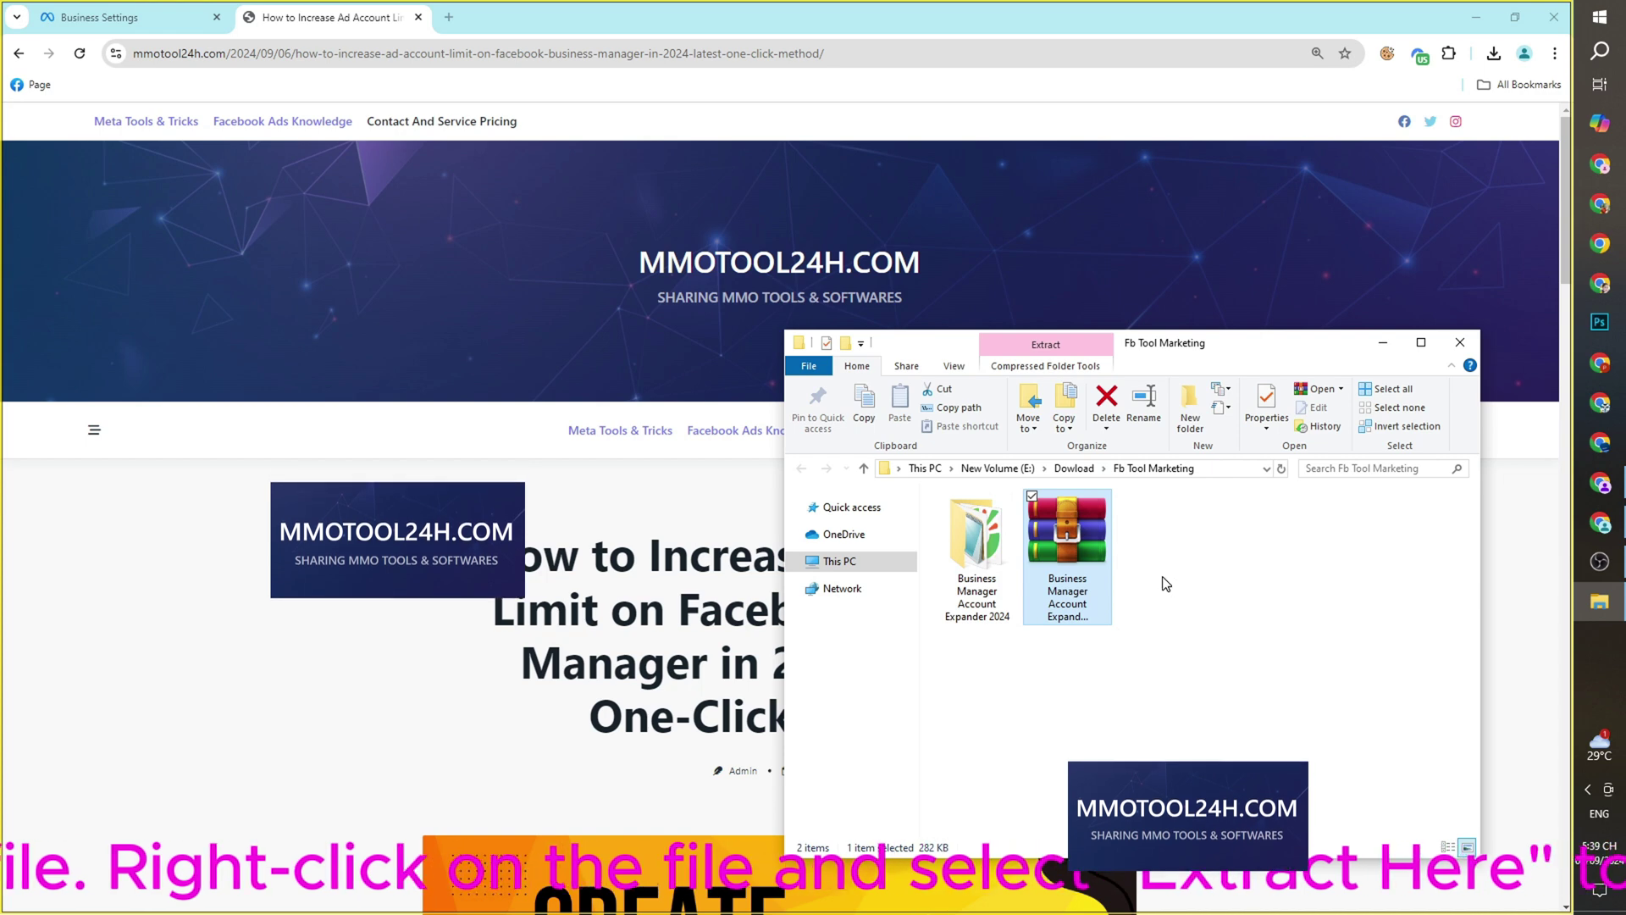
{"action": "left_click", "coordinate": [980, 542]}
{"action": "left_click", "coordinate": [120, 20]}
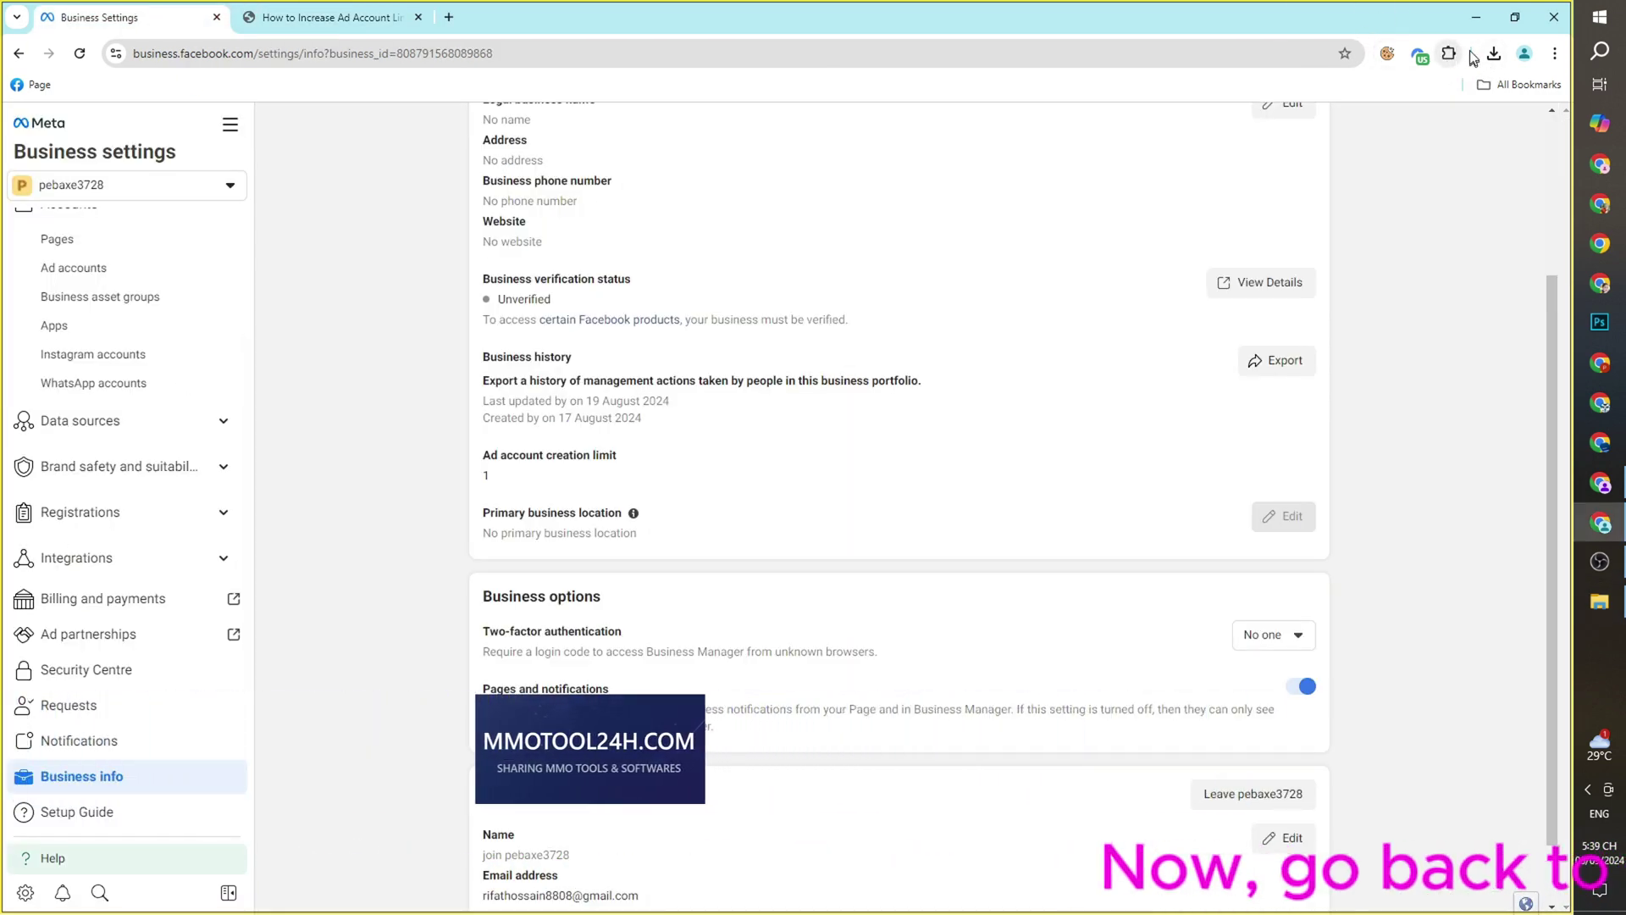
- Open Chrome's Extensions page and turn Developer mode on
{"action": "left_click", "coordinate": [1555, 56]}
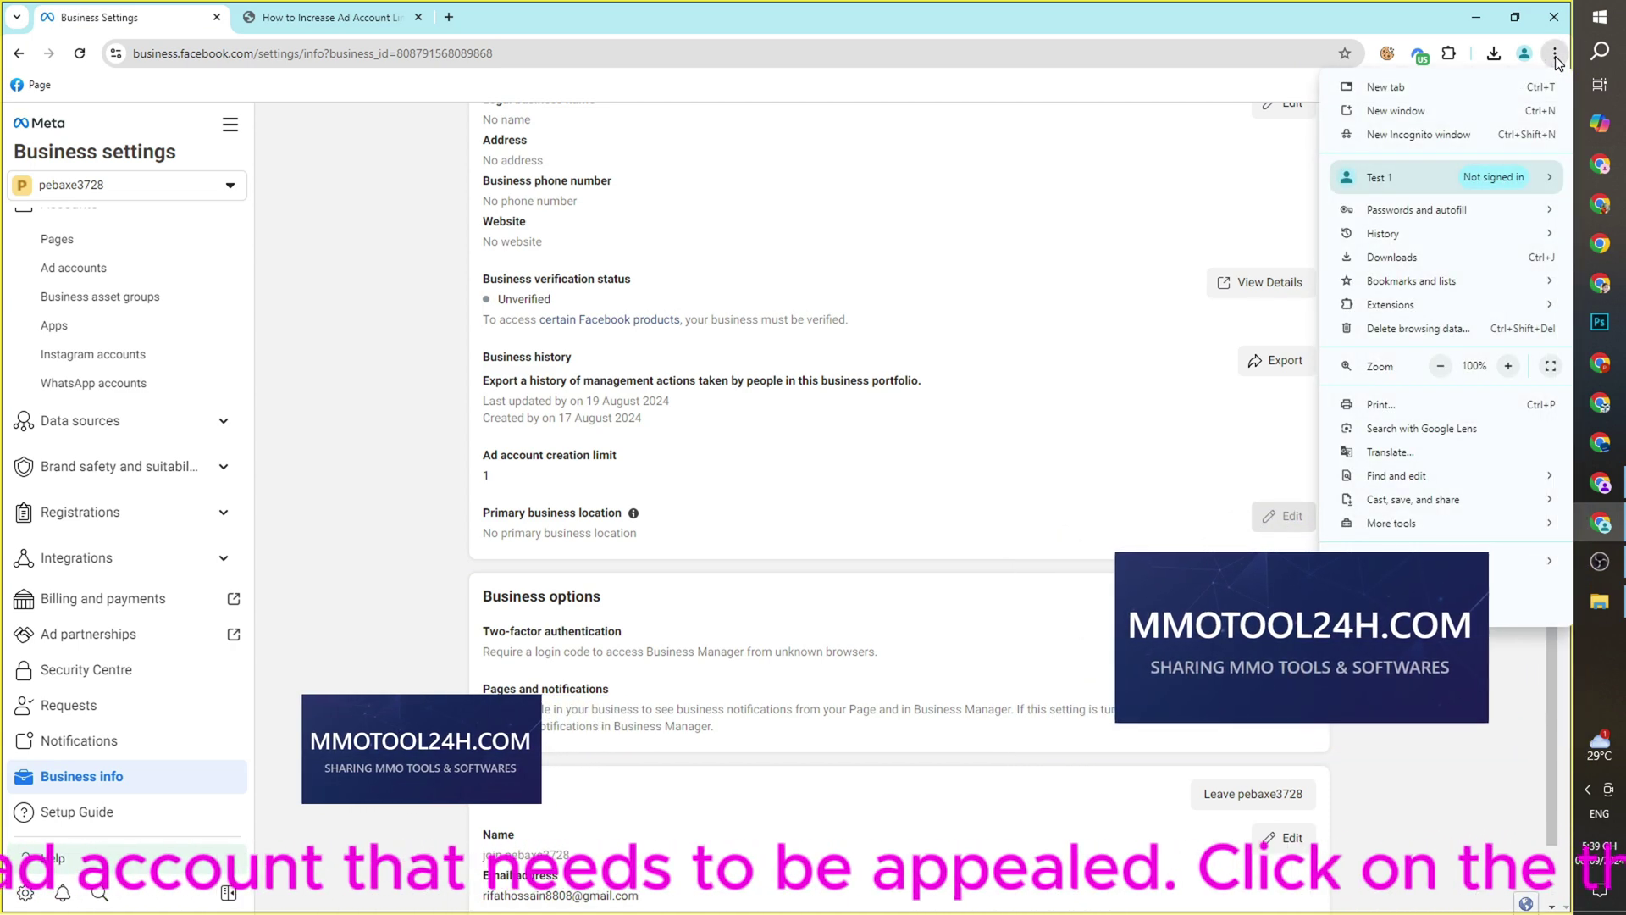
{"action": "mouse_move", "coordinate": [1455, 303]}
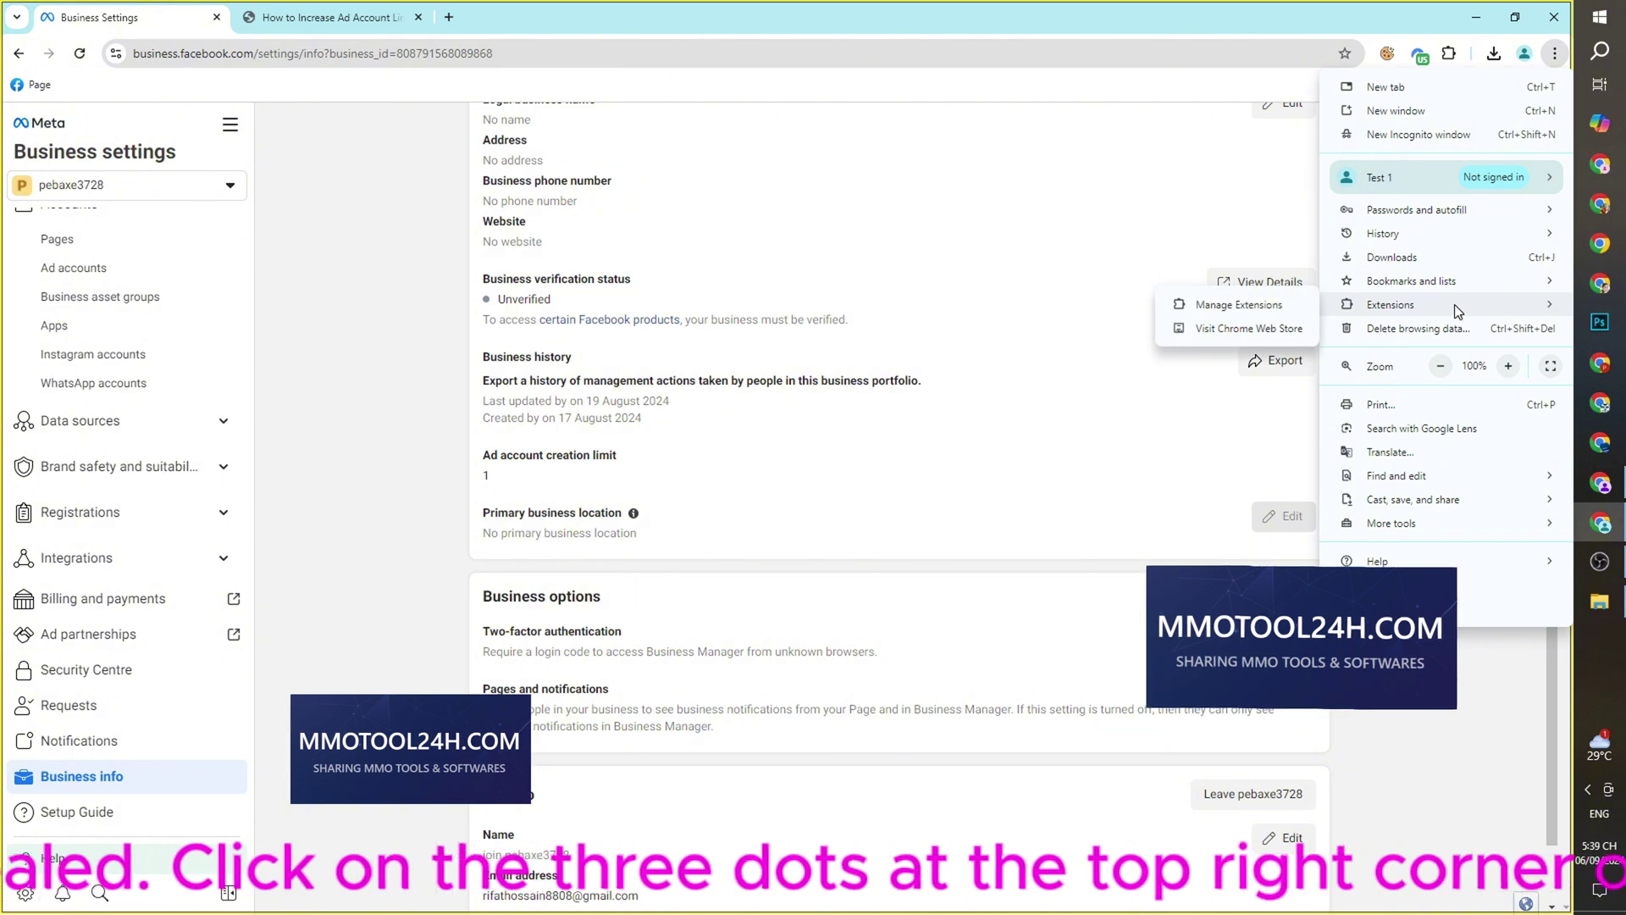
{"action": "left_click", "coordinate": [1259, 313]}
{"action": "left_click", "coordinate": [1553, 126]}
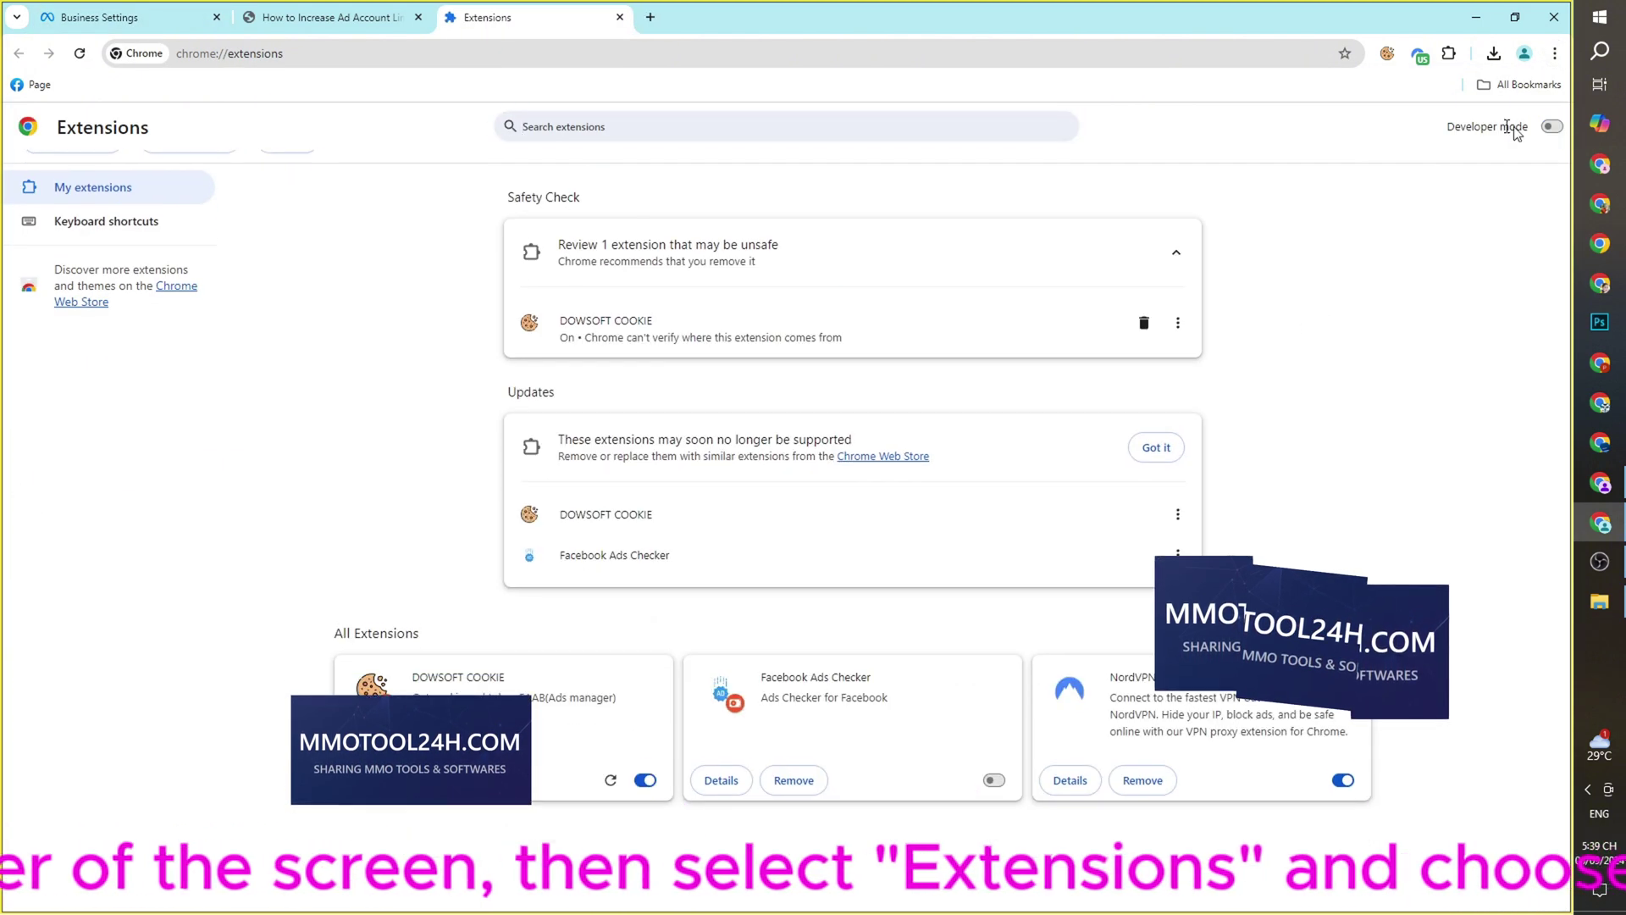
{"action": "triple_click", "coordinate": [1505, 129]}
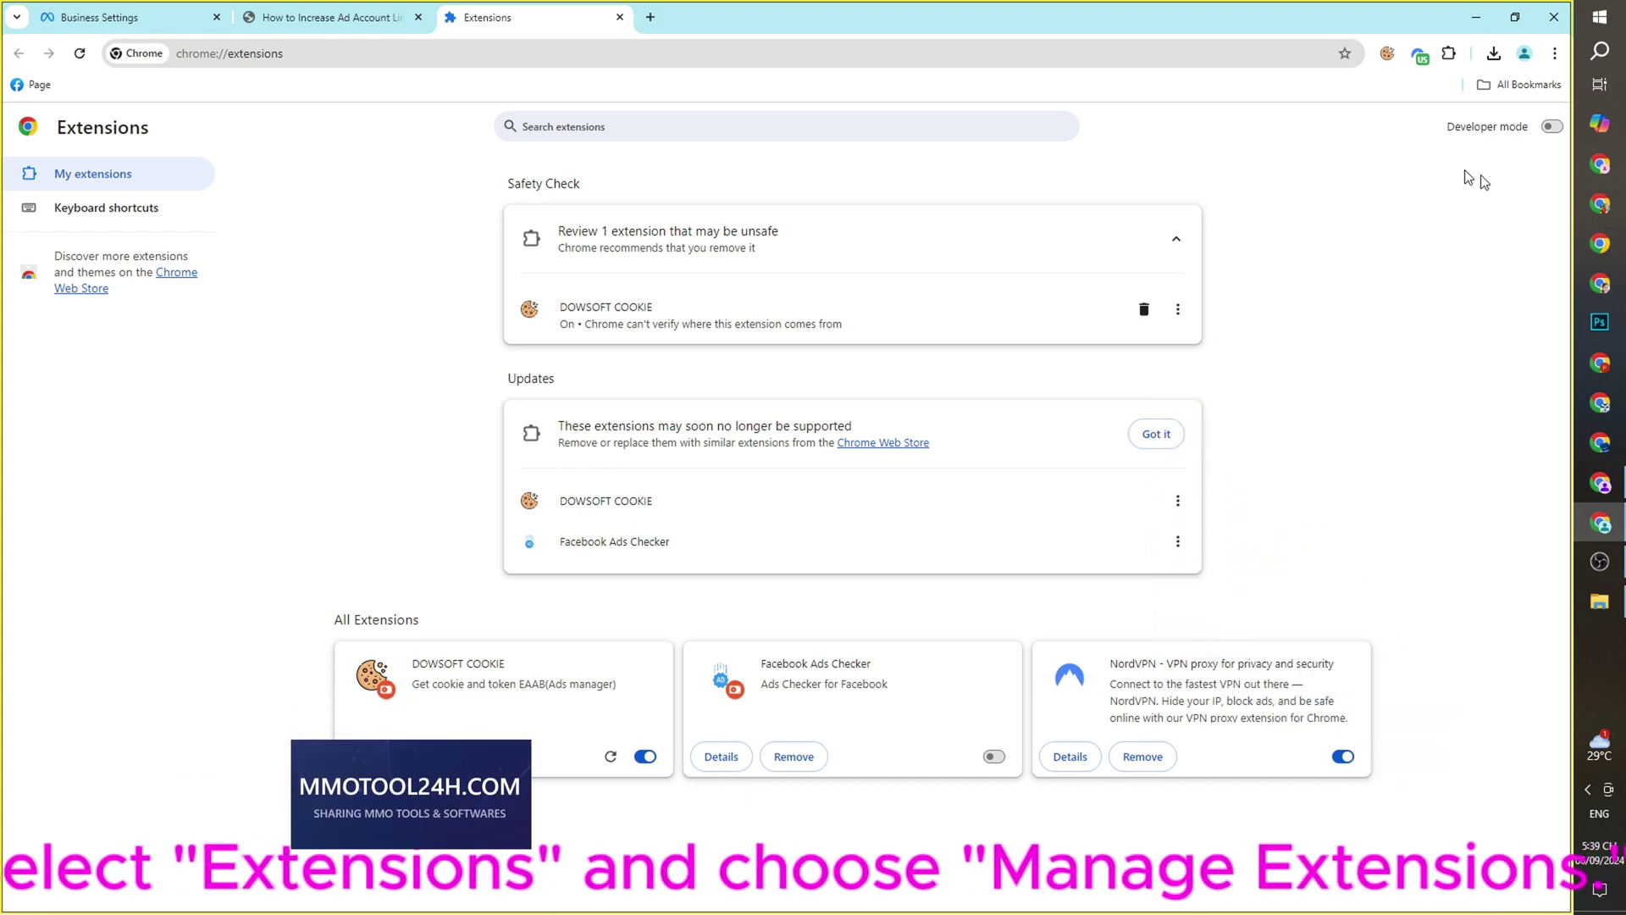
{"action": "left_click", "coordinate": [1453, 126]}
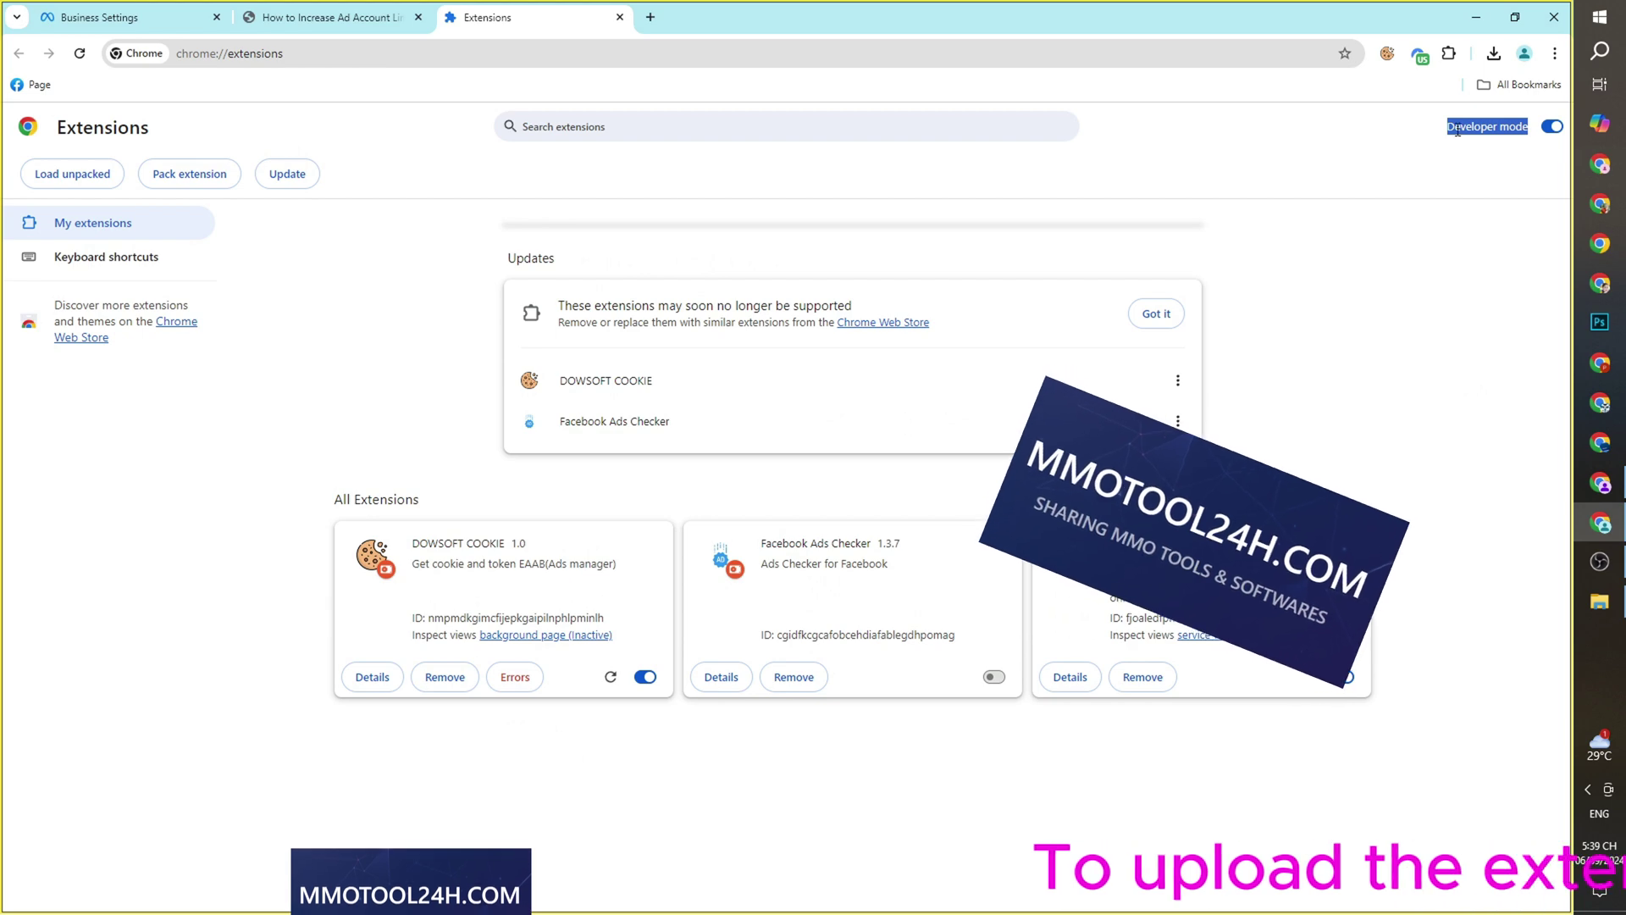
{"action": "left_click_drag", "start_coordinate": [1451, 126], "coordinate": [1547, 131]}
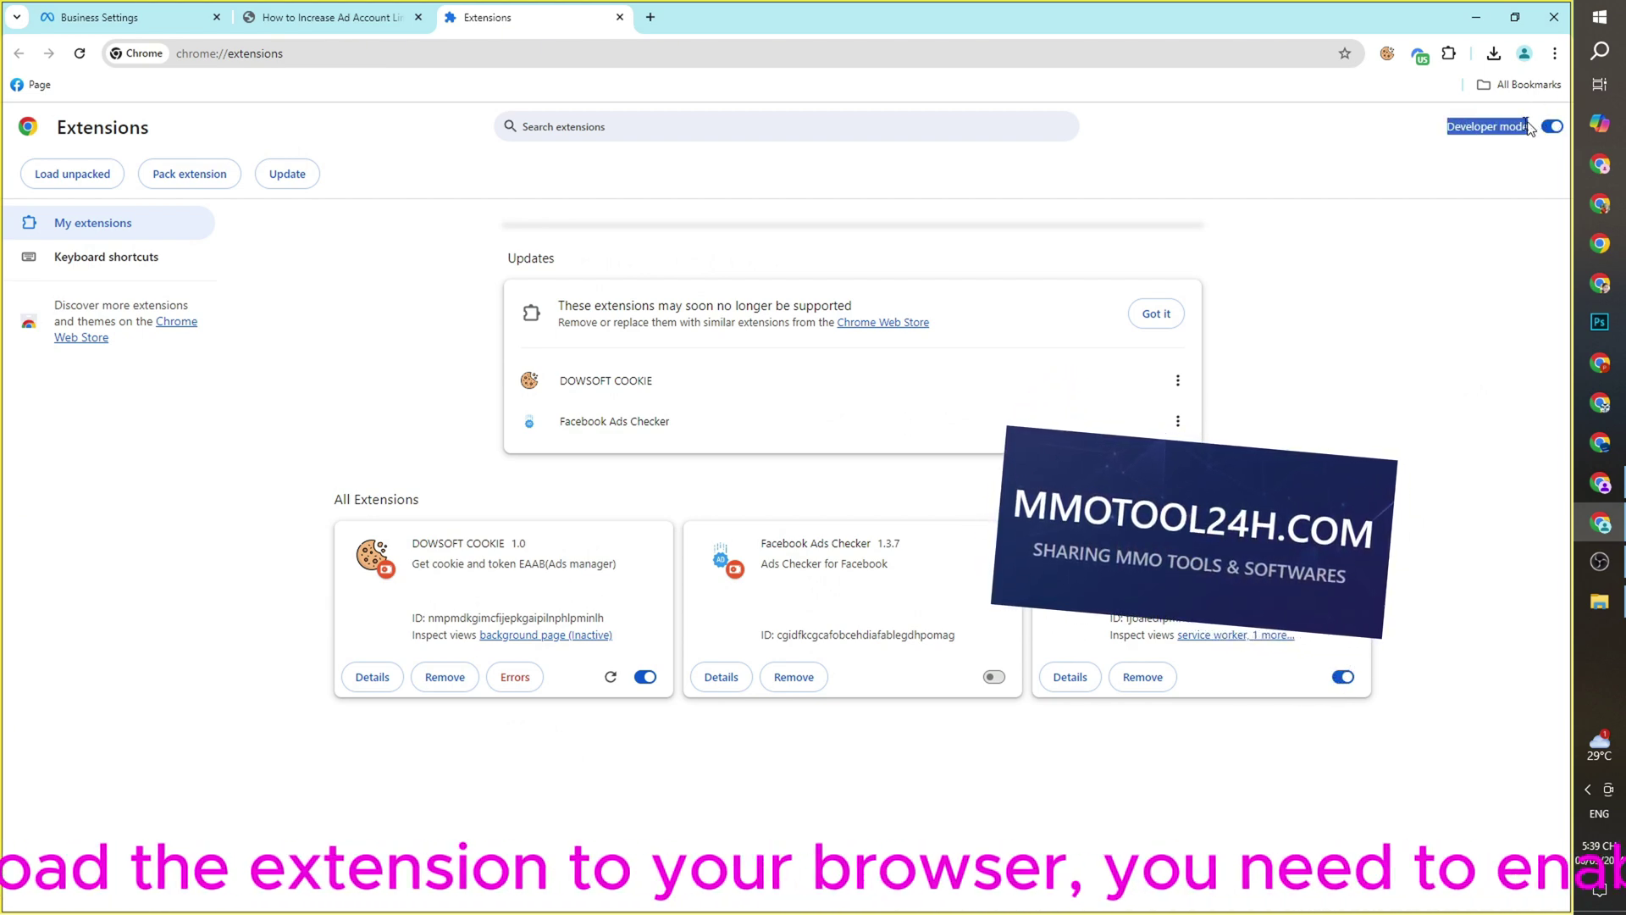
- Drag in the extracted extension folder, then remove the Account Expander extension
{"action": "left_click", "coordinate": [1605, 603]}
{"action": "left_click_drag", "start_coordinate": [966, 555], "coordinate": [598, 551]}
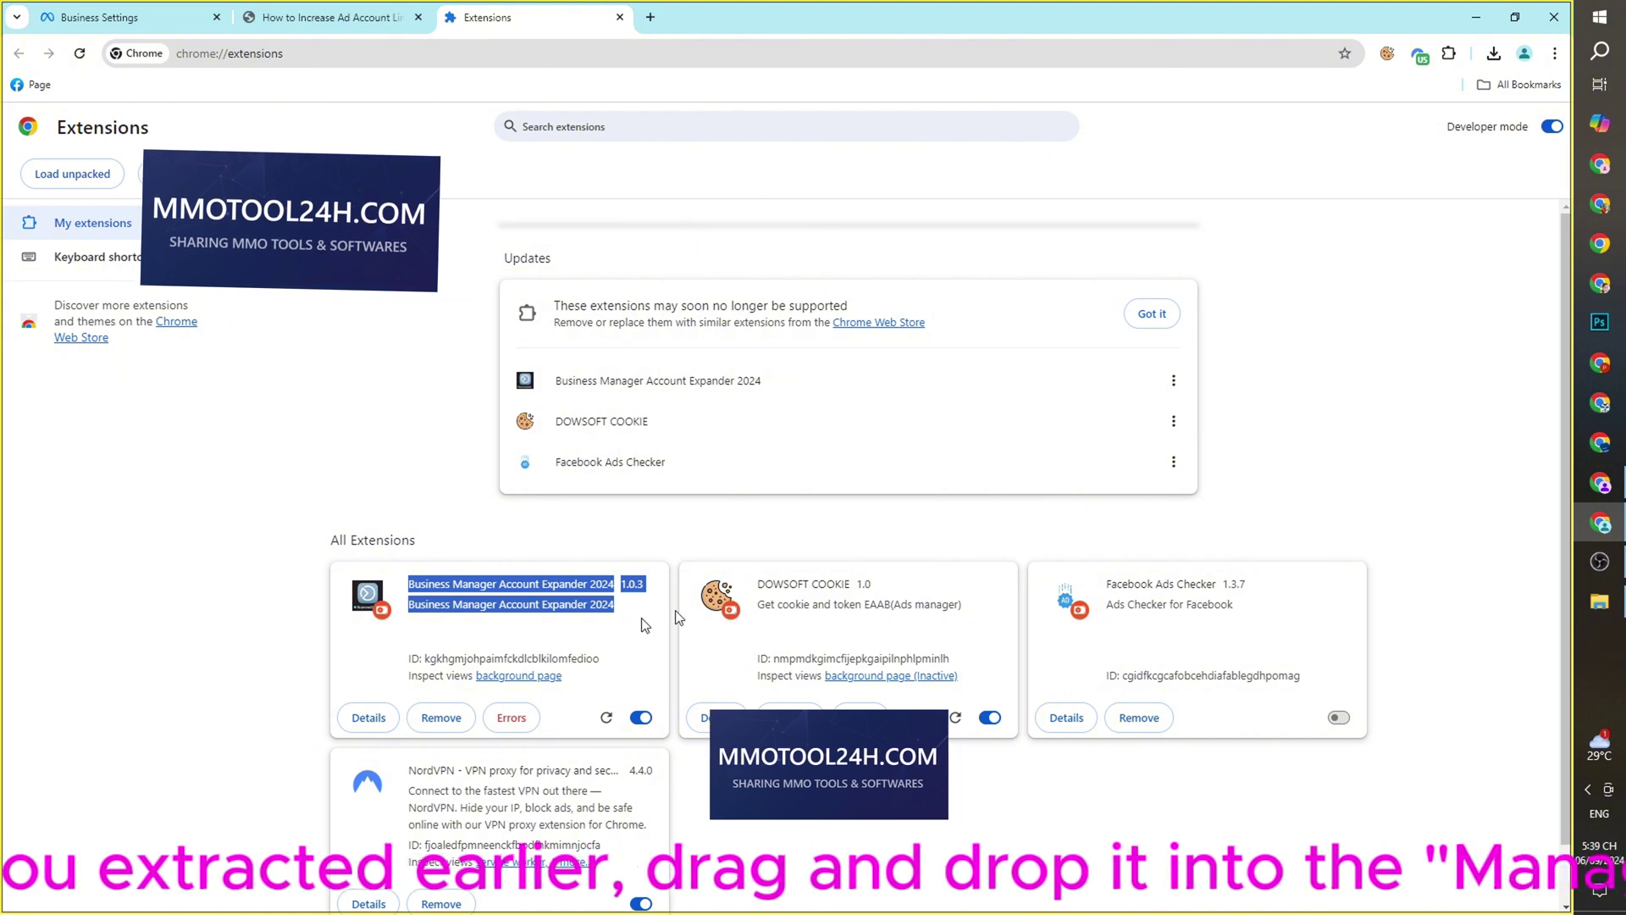
{"action": "left_click", "coordinate": [585, 639]}
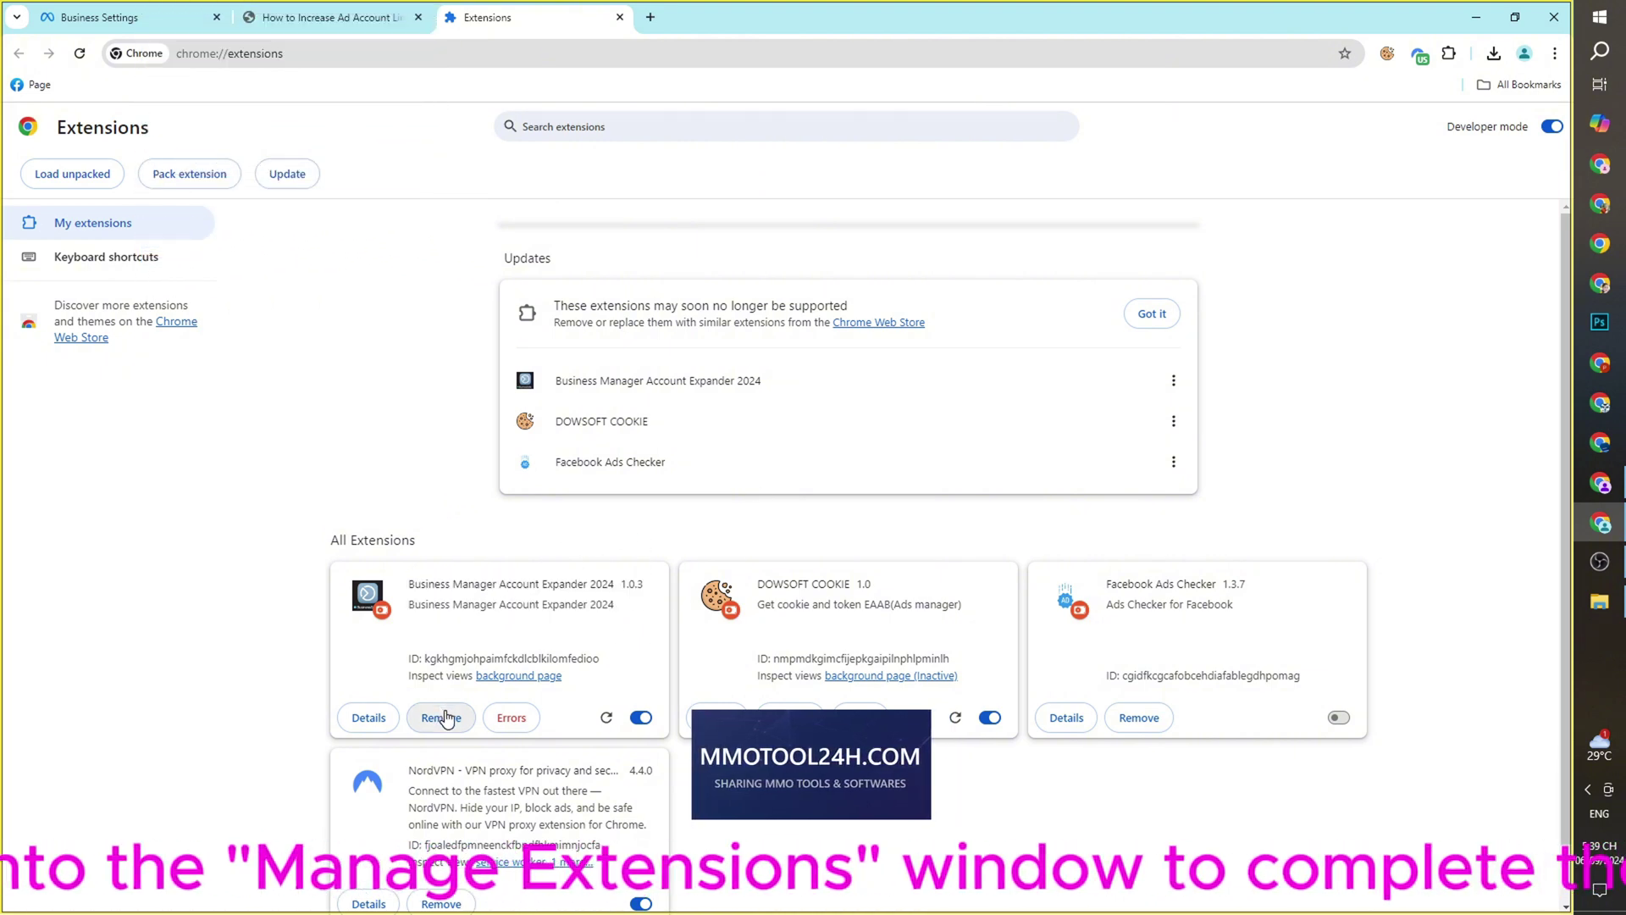
{"action": "key", "text": "Return"}
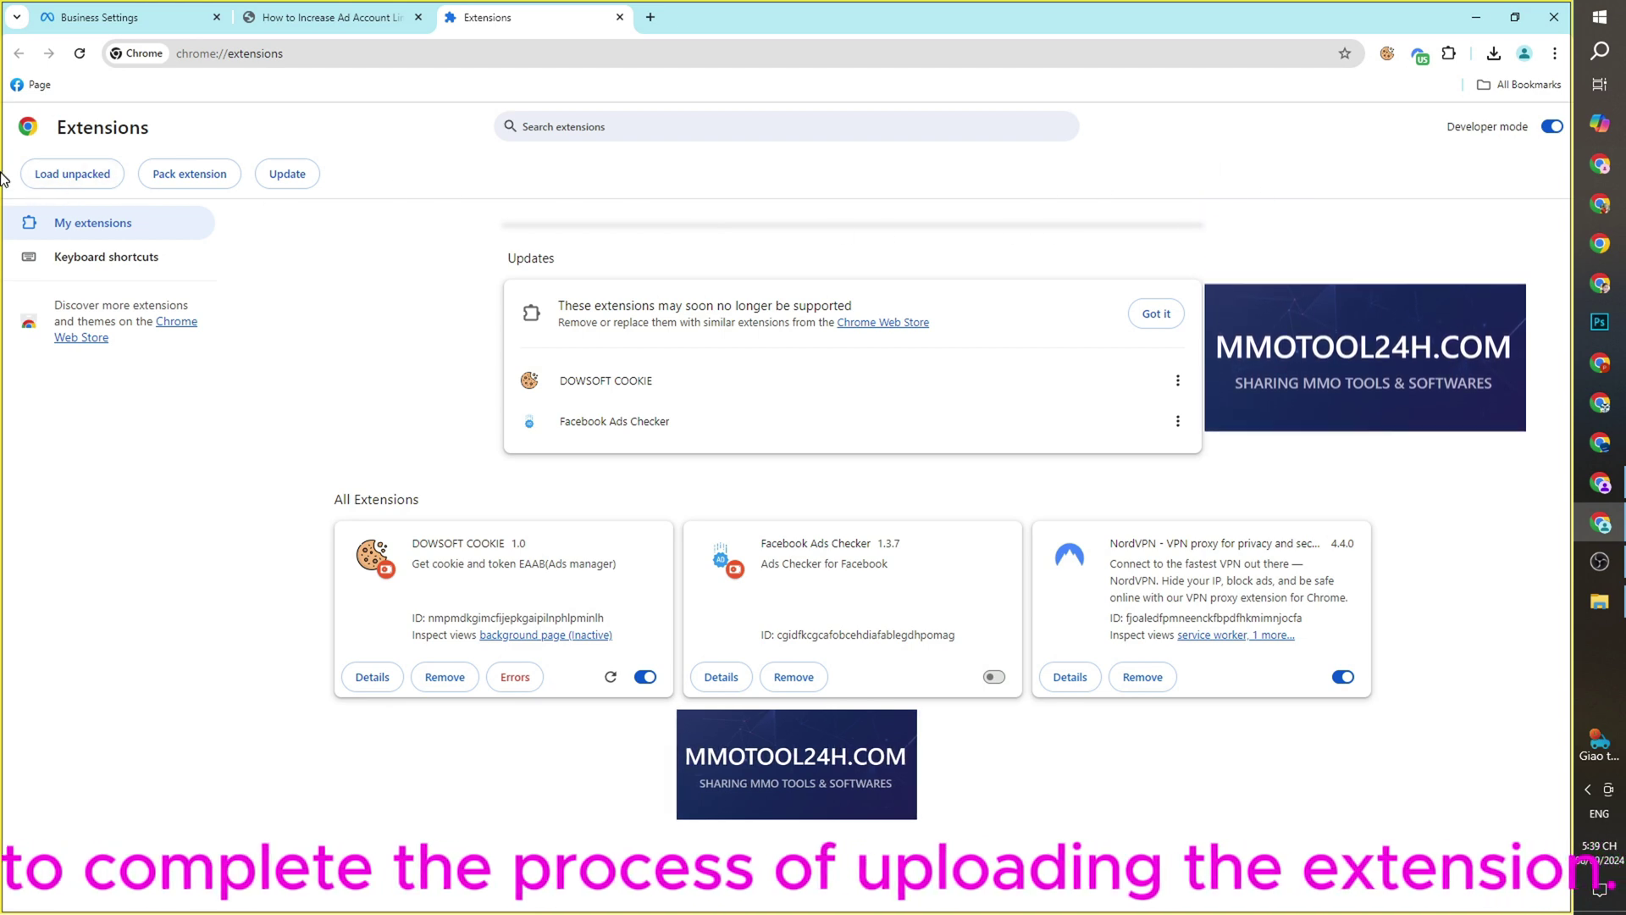
- Load the Business Manager Account Expander 2024 folder as an unpacked extension
{"action": "left_click", "coordinate": [85, 176]}
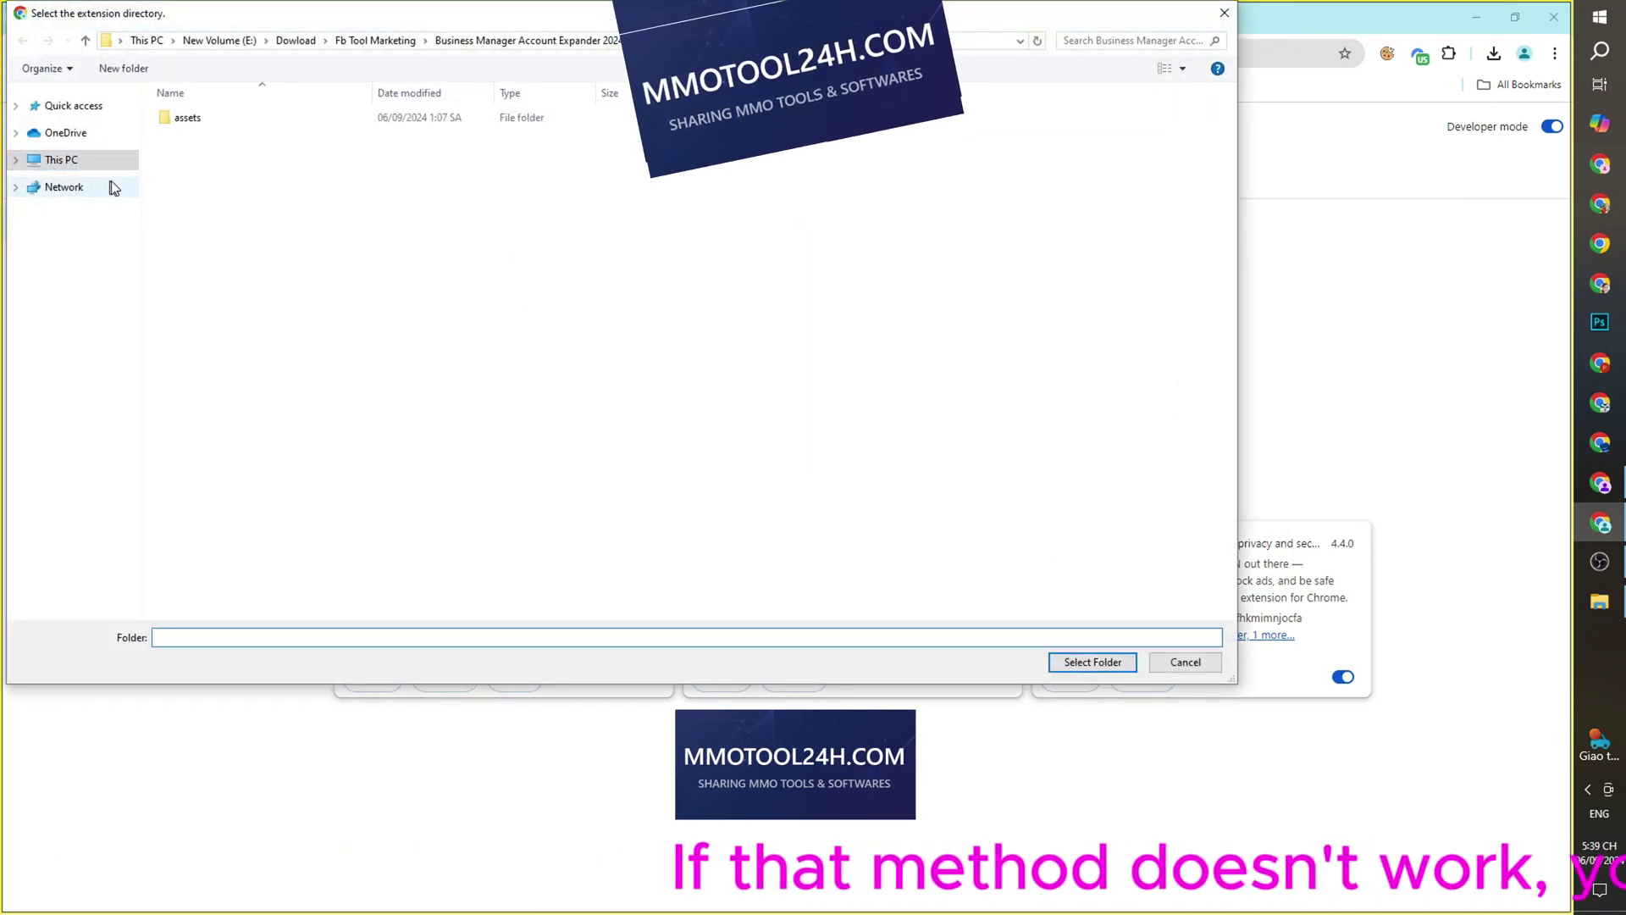
{"action": "left_click", "coordinate": [375, 41]}
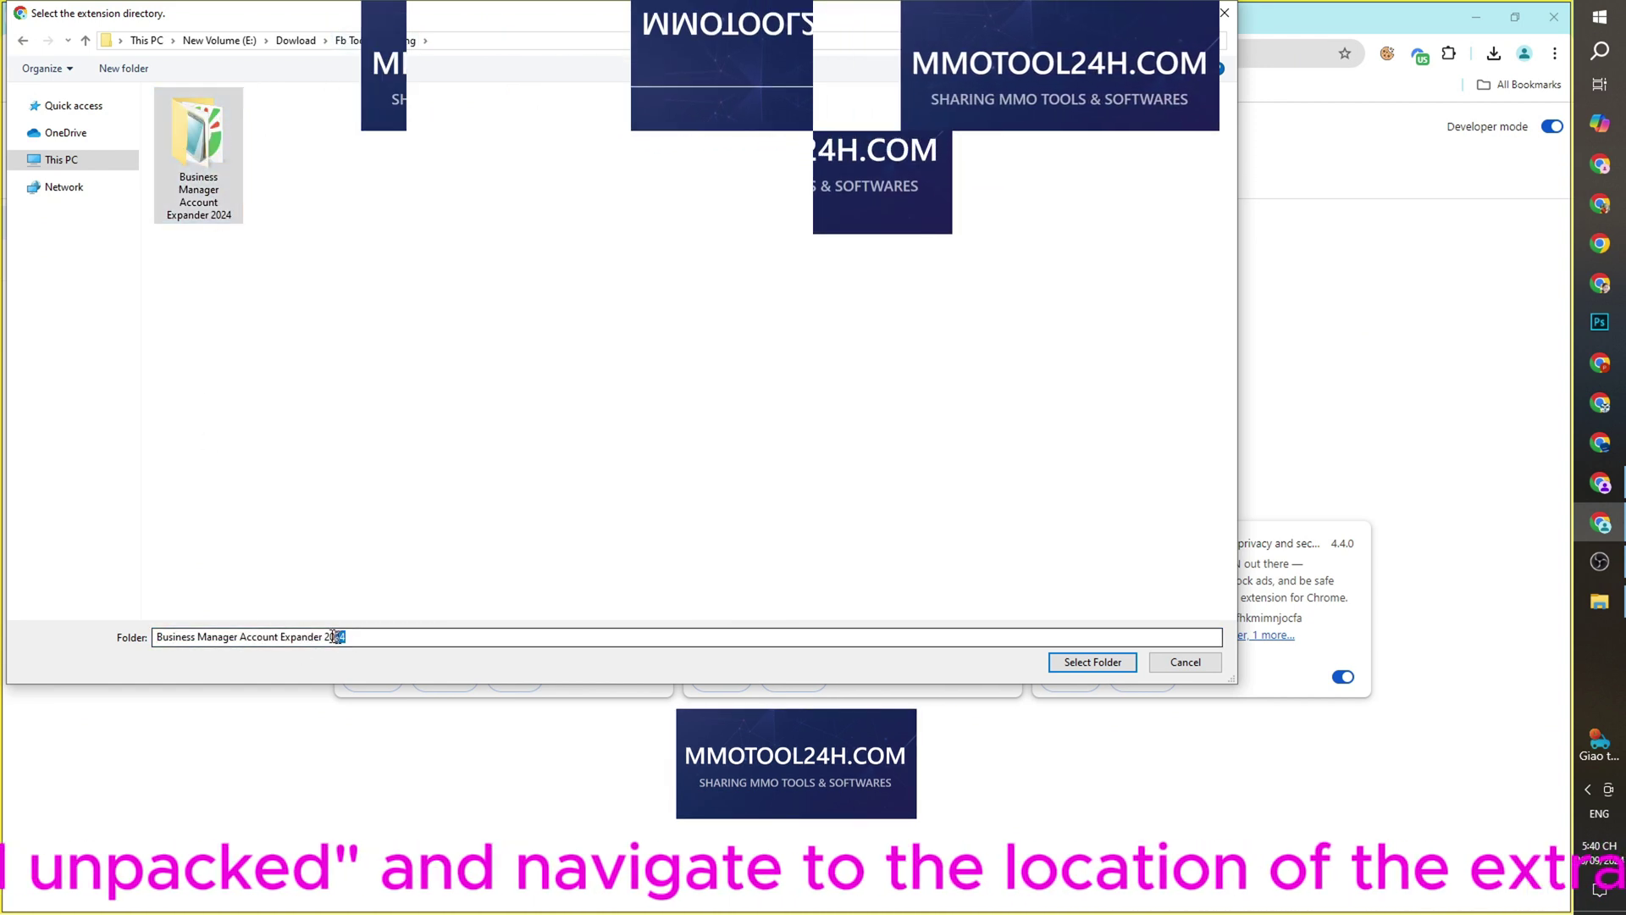
{"action": "left_click", "coordinate": [488, 340]}
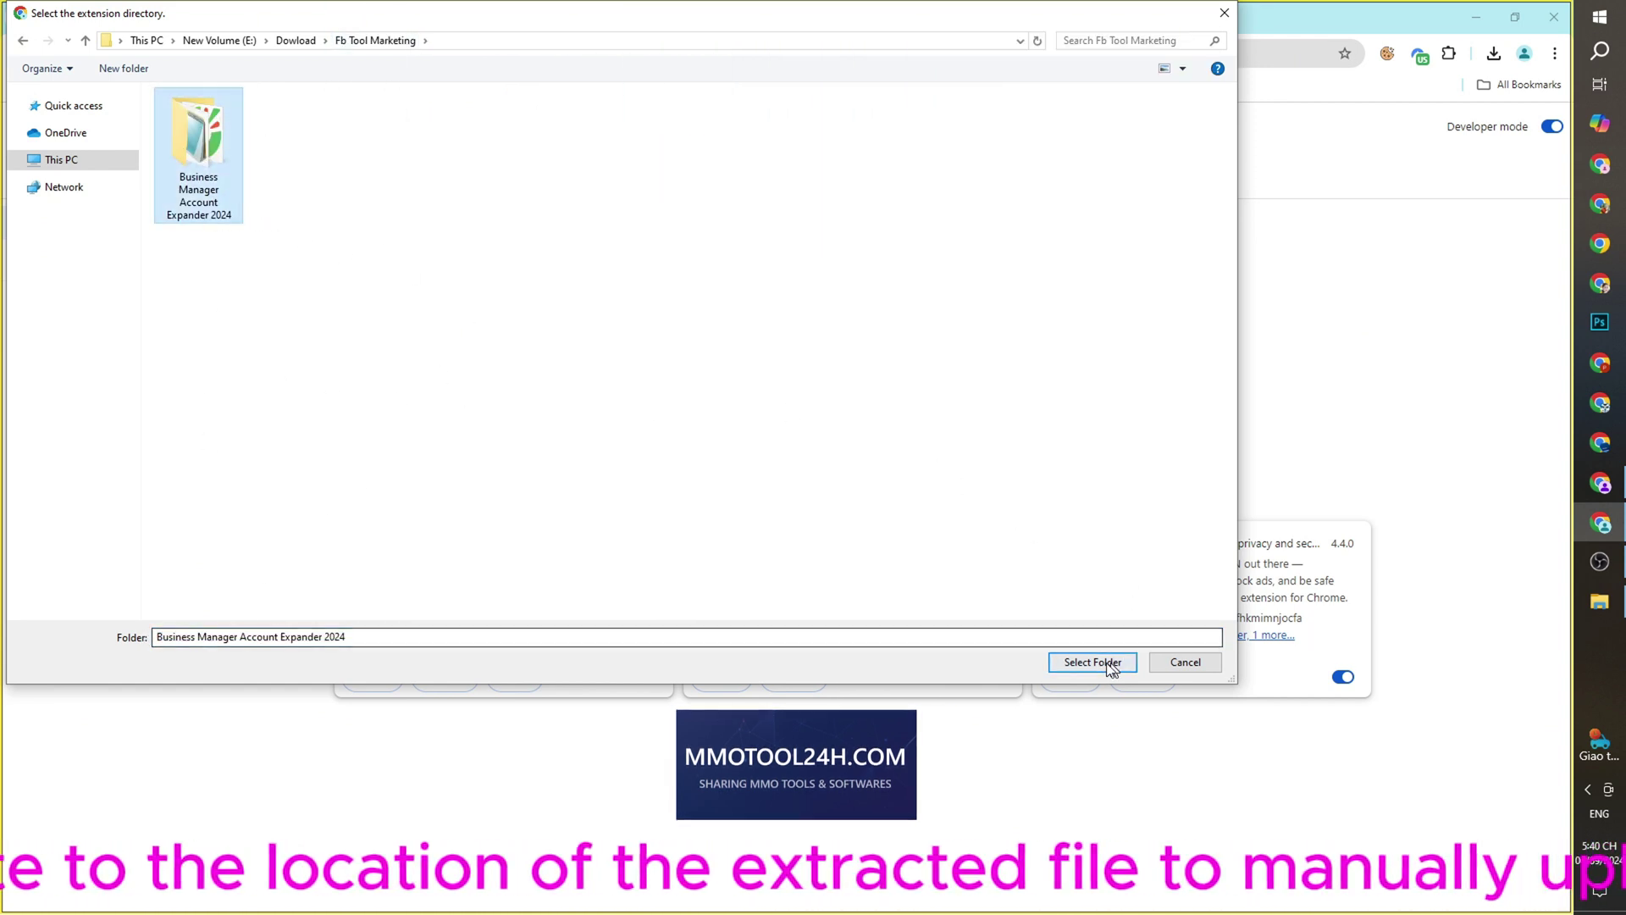
{"action": "left_click", "coordinate": [1093, 662]}
{"action": "left_click_drag", "start_coordinate": [408, 585], "coordinate": [615, 606]}
- Pin the Account Expander extension and open its request form
{"action": "left_click", "coordinate": [97, 12]}
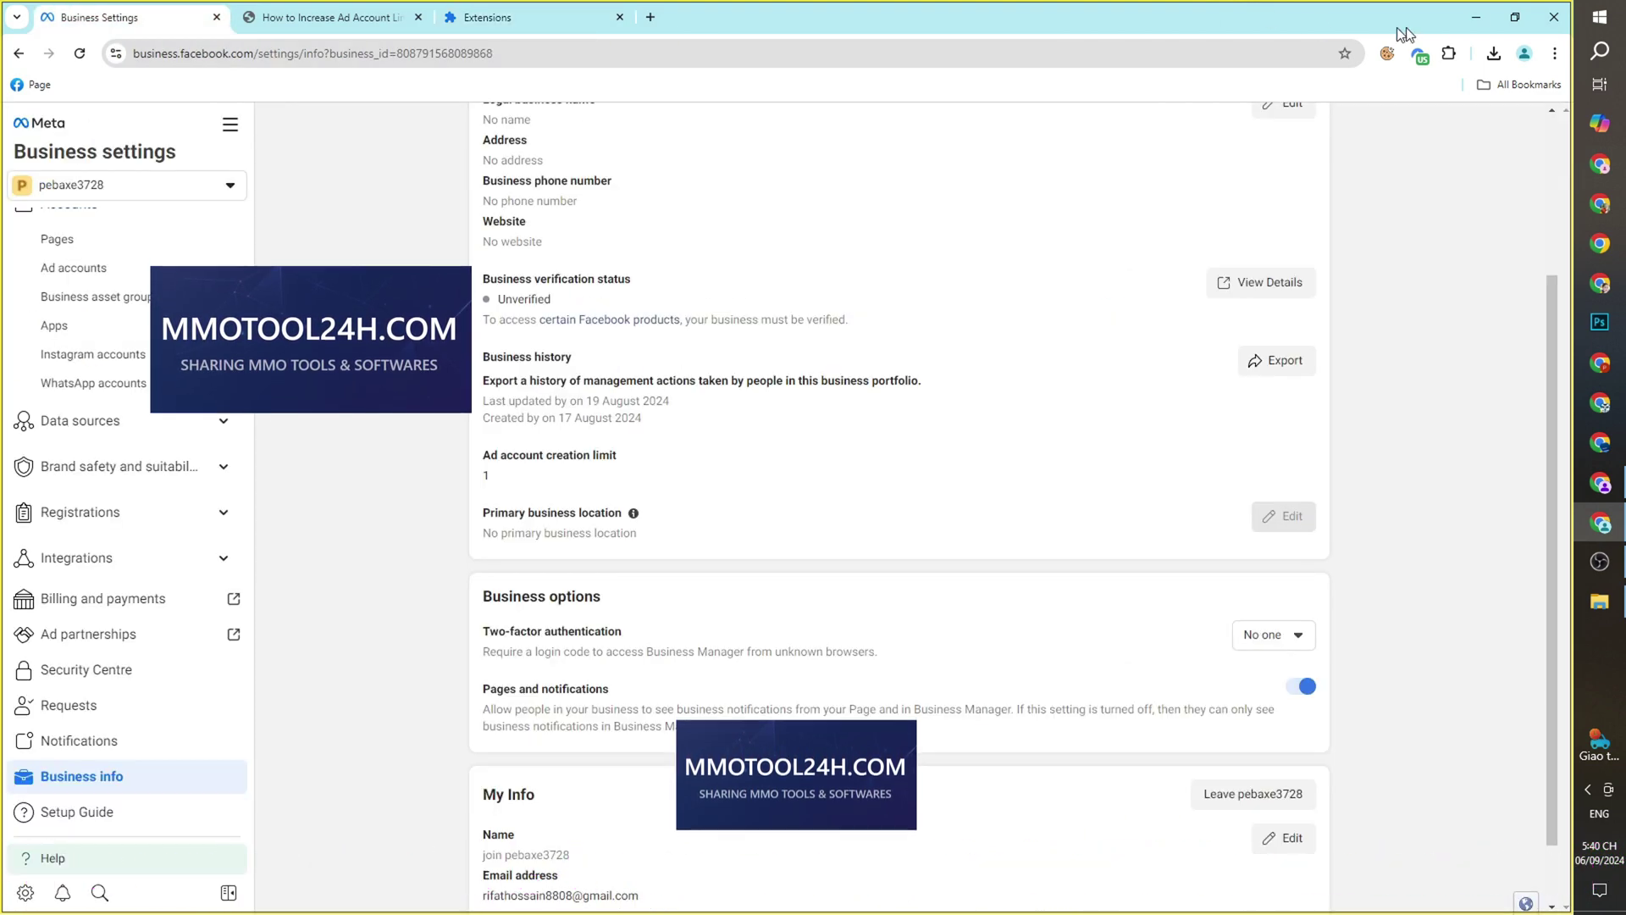
{"action": "left_click", "coordinate": [1452, 52]}
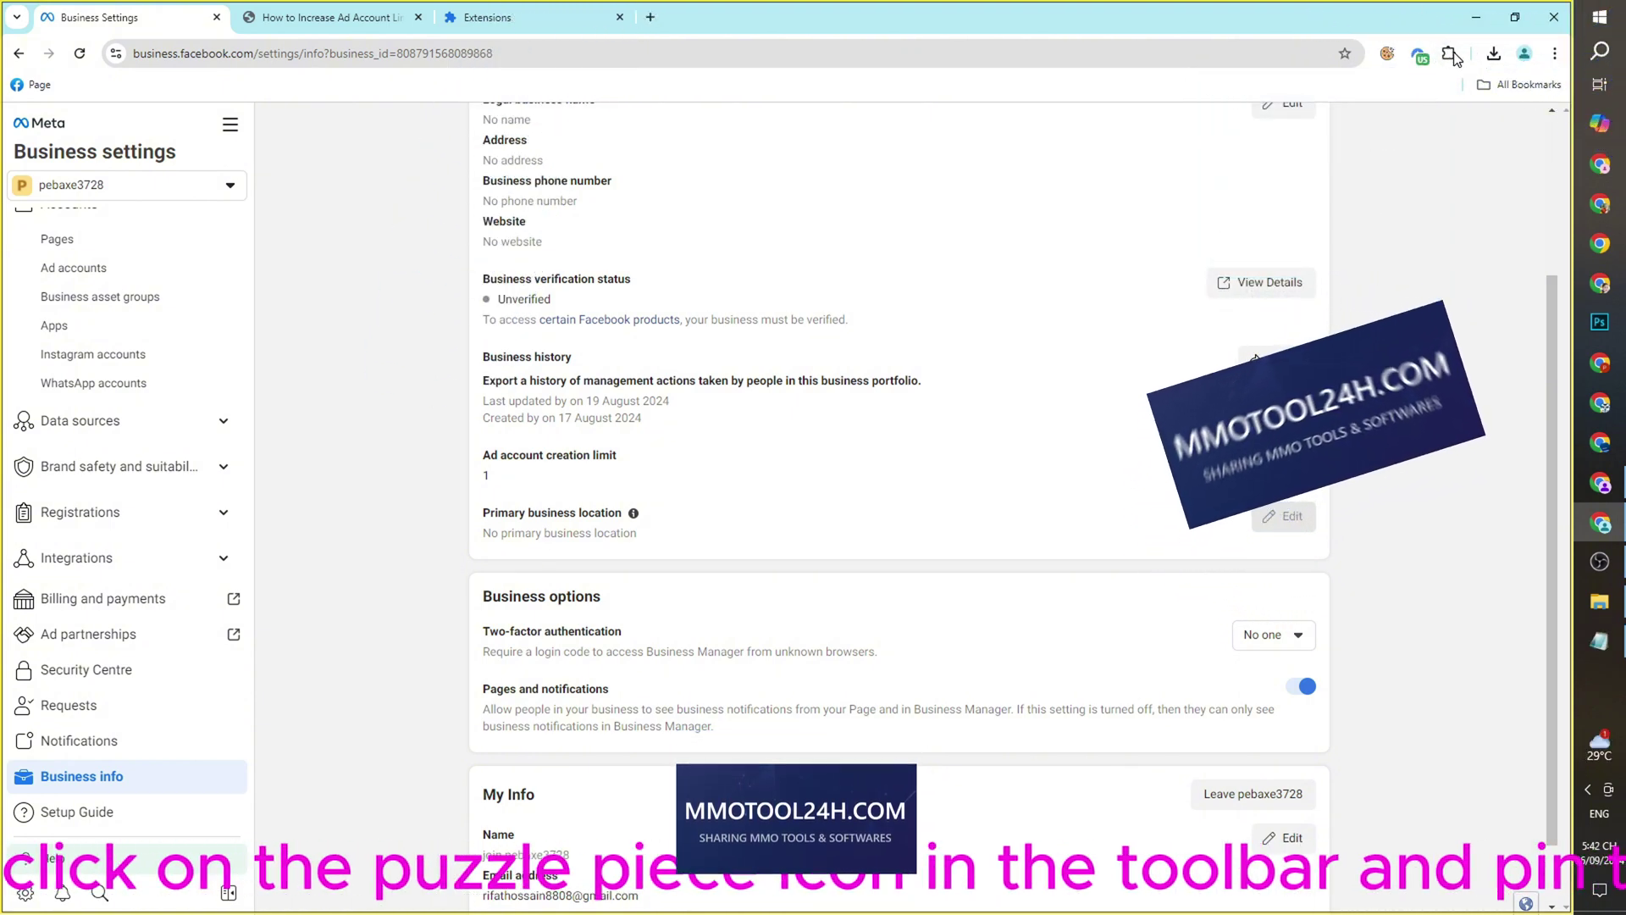
{"action": "left_click", "coordinate": [1453, 53]}
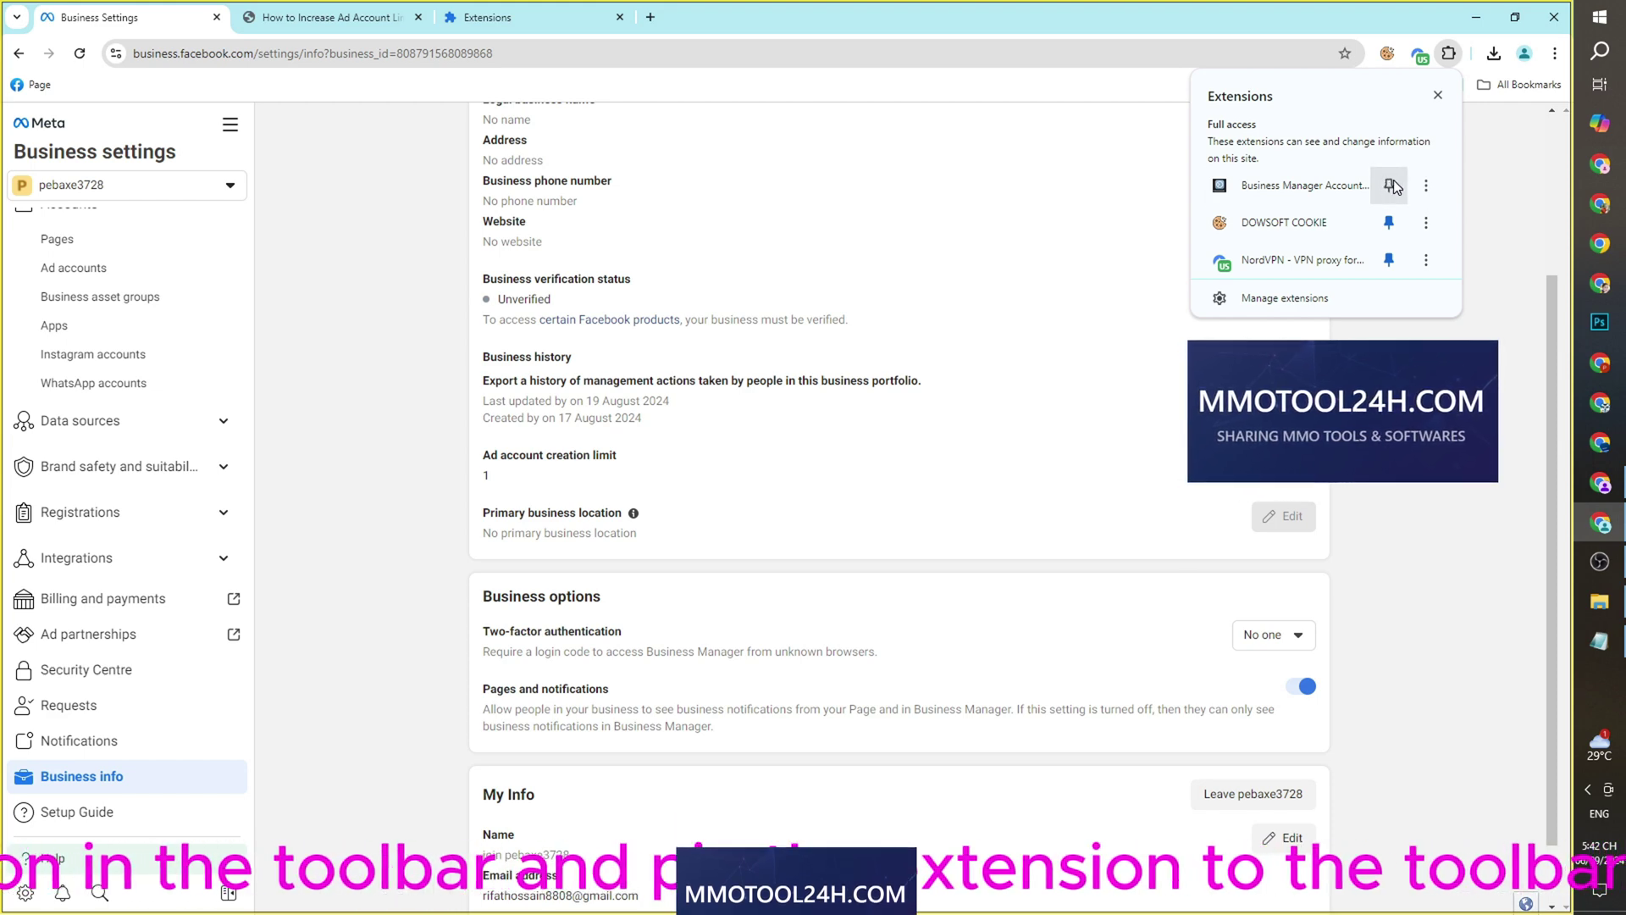
{"action": "left_click", "coordinate": [1468, 127]}
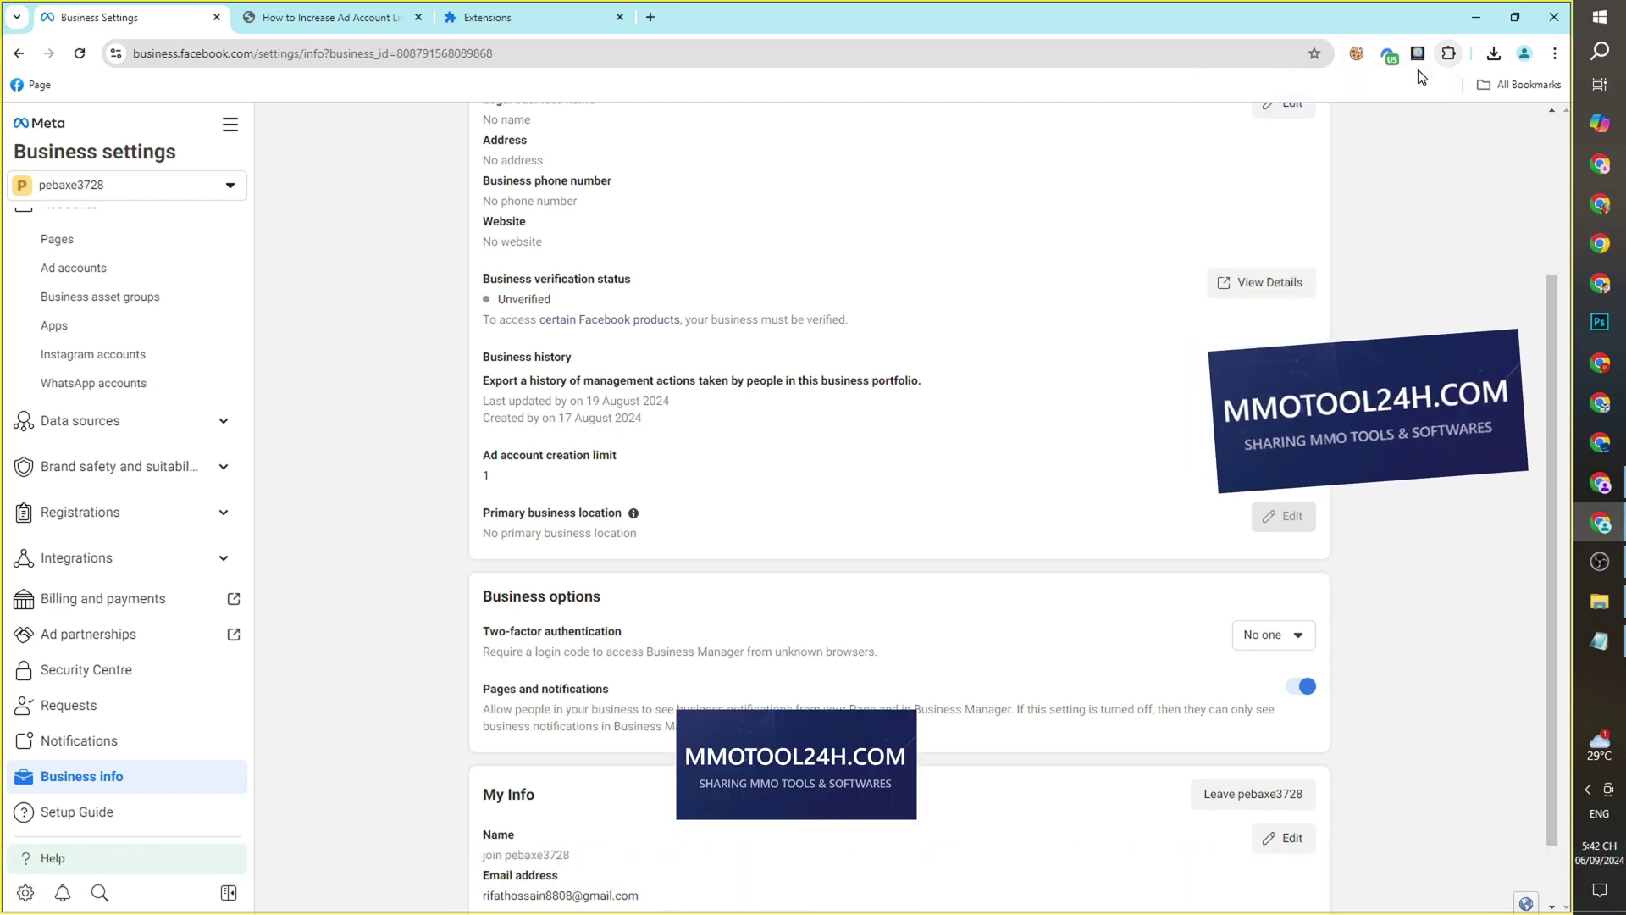
{"action": "left_click", "coordinate": [1418, 53]}
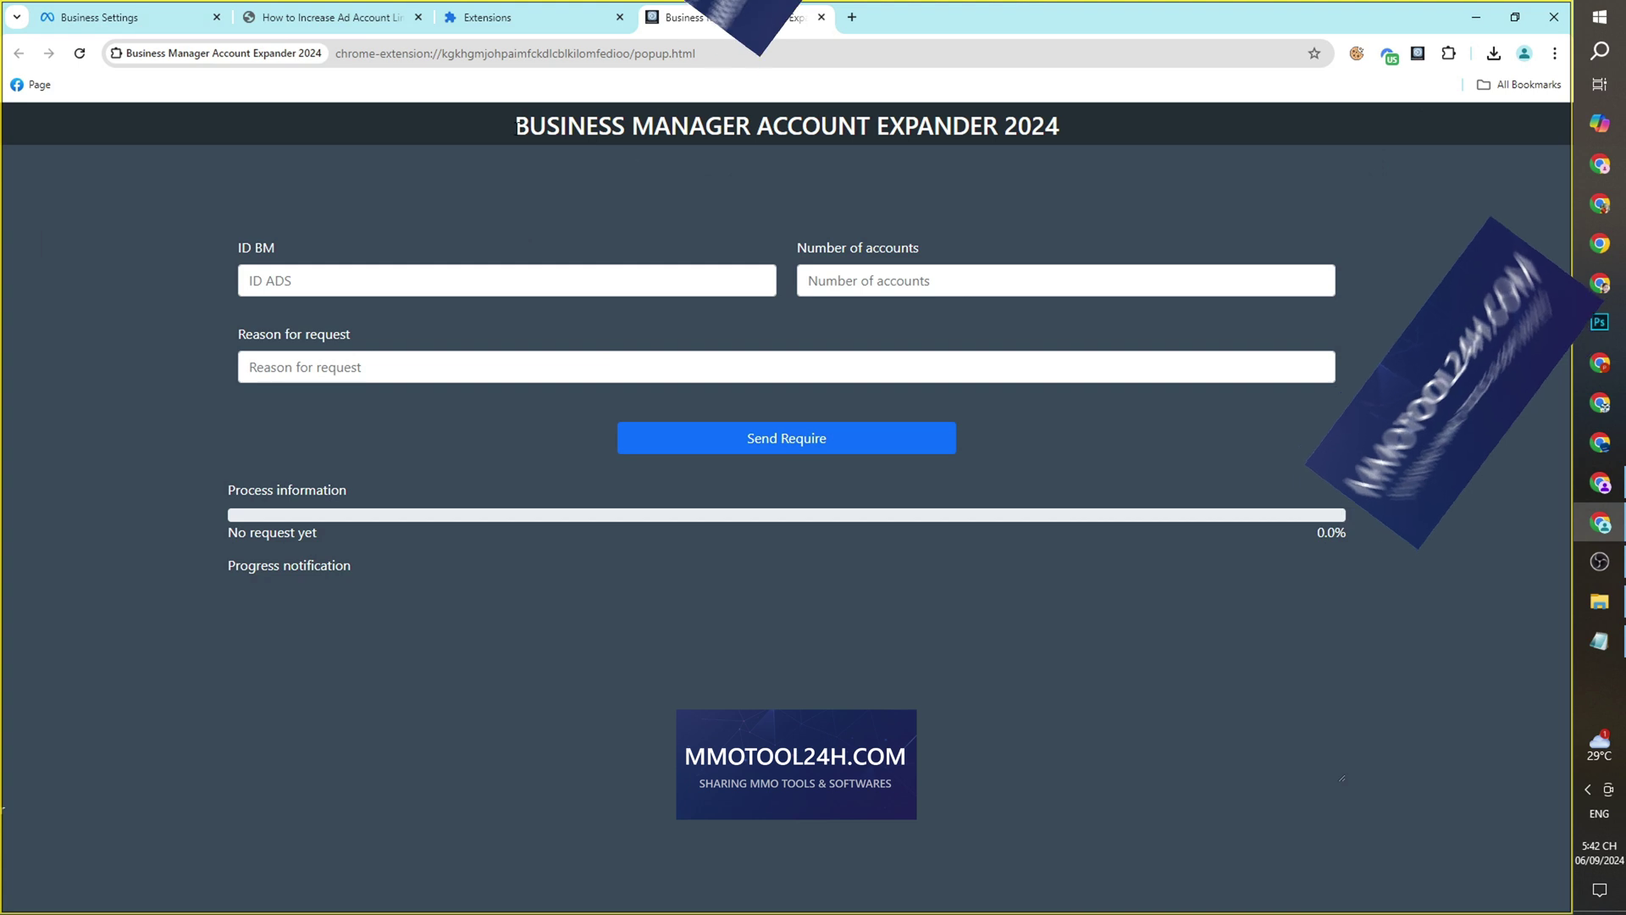
{"action": "left_click_drag", "start_coordinate": [515, 126], "coordinate": [847, 125]}
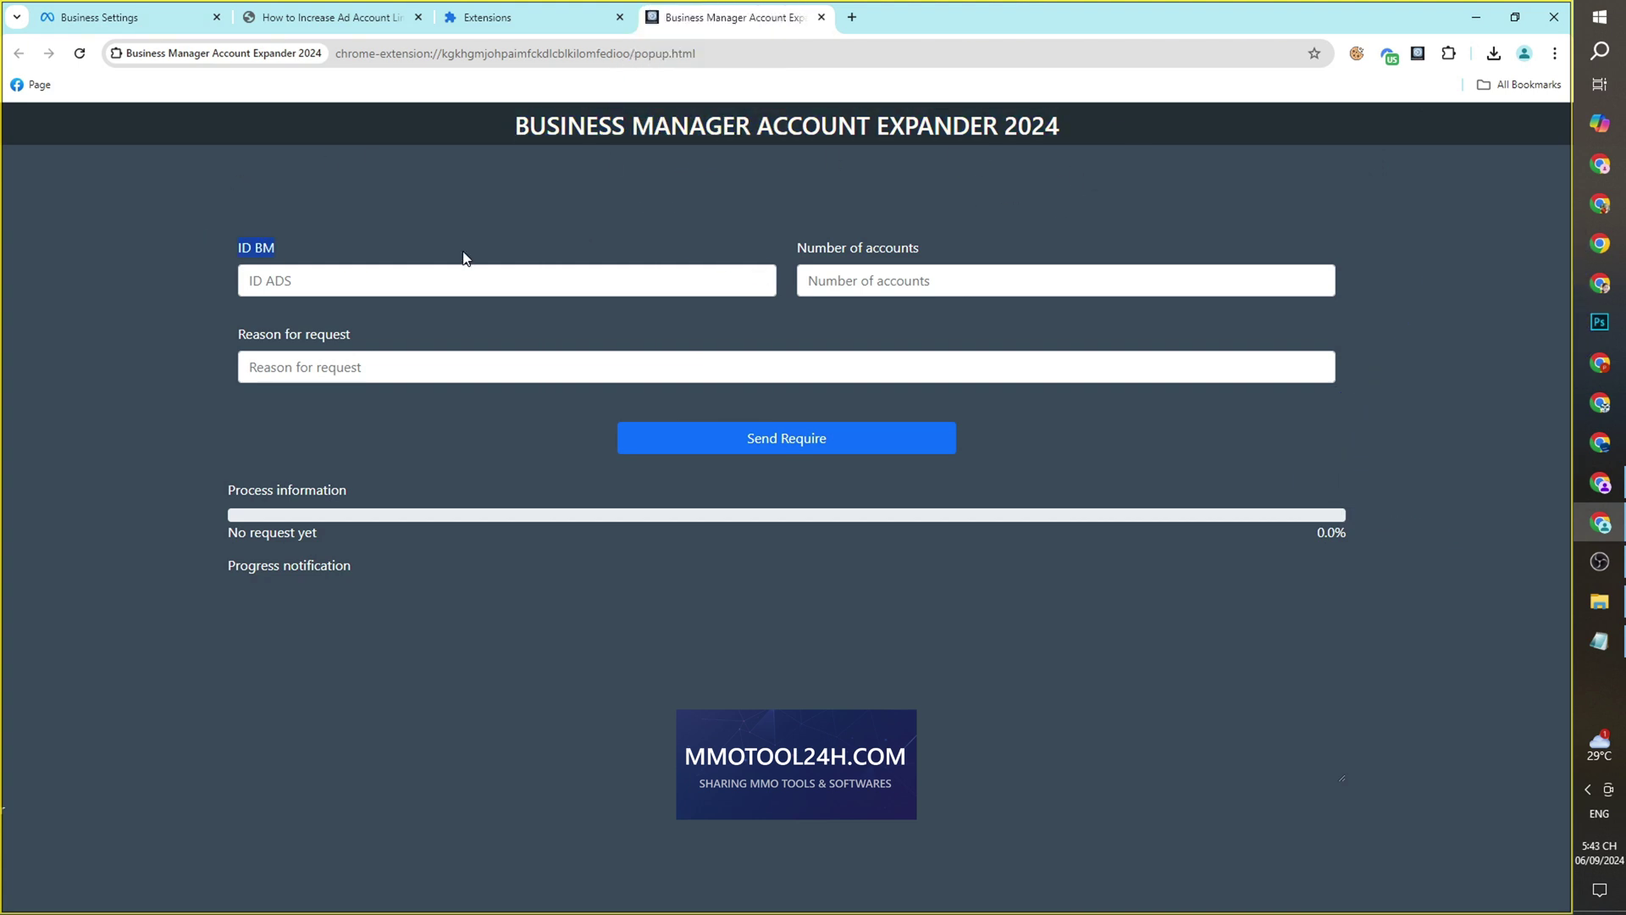
{"action": "left_click_drag", "start_coordinate": [794, 248], "coordinate": [922, 248]}
{"action": "left_click_drag", "start_coordinate": [235, 333], "coordinate": [469, 336]}
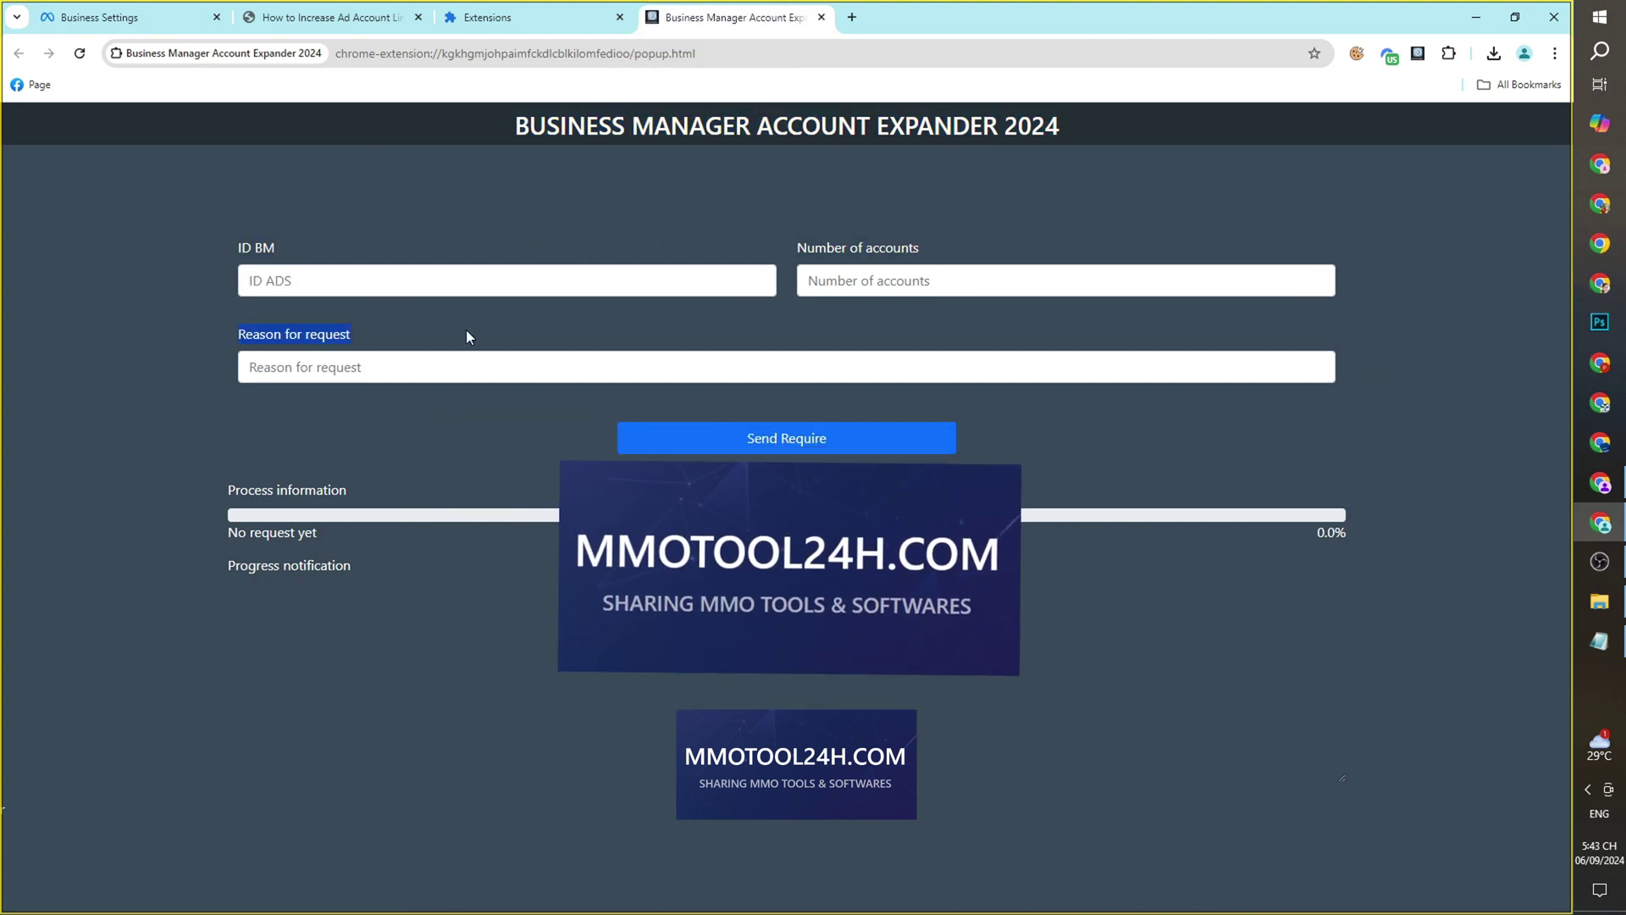
- Copy the business ID from the Business Settings URL for the ID BM field
{"action": "left_click", "coordinate": [127, 13]}
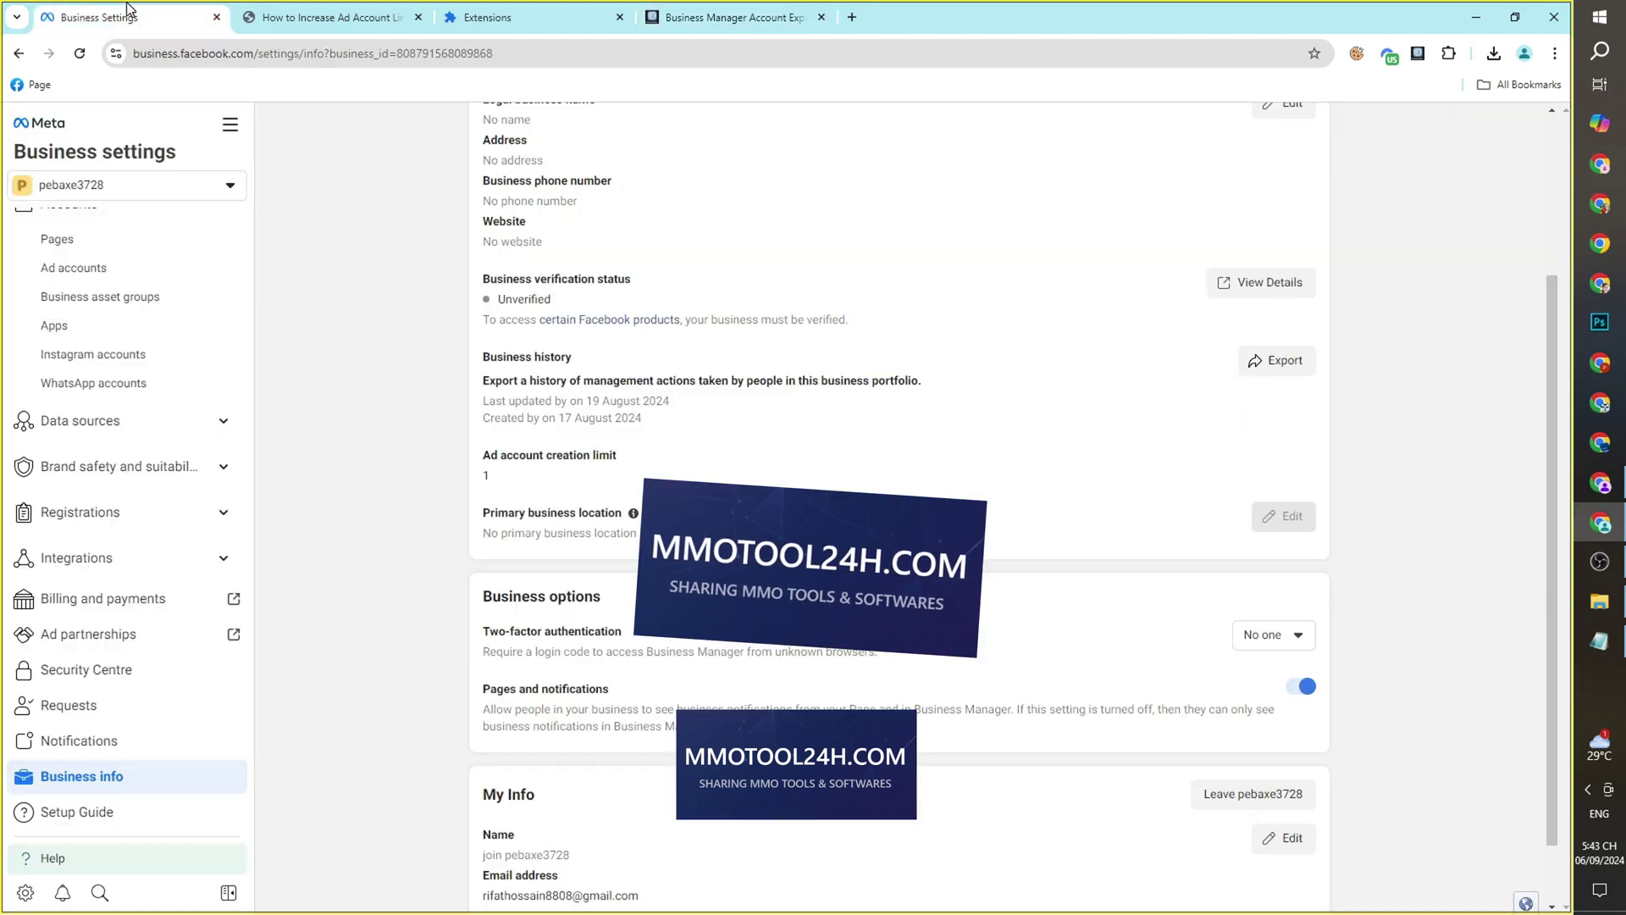
{"action": "double_click", "coordinate": [475, 53]}
{"action": "right_click", "coordinate": [466, 53]}
{"action": "left_click", "coordinate": [542, 204]}
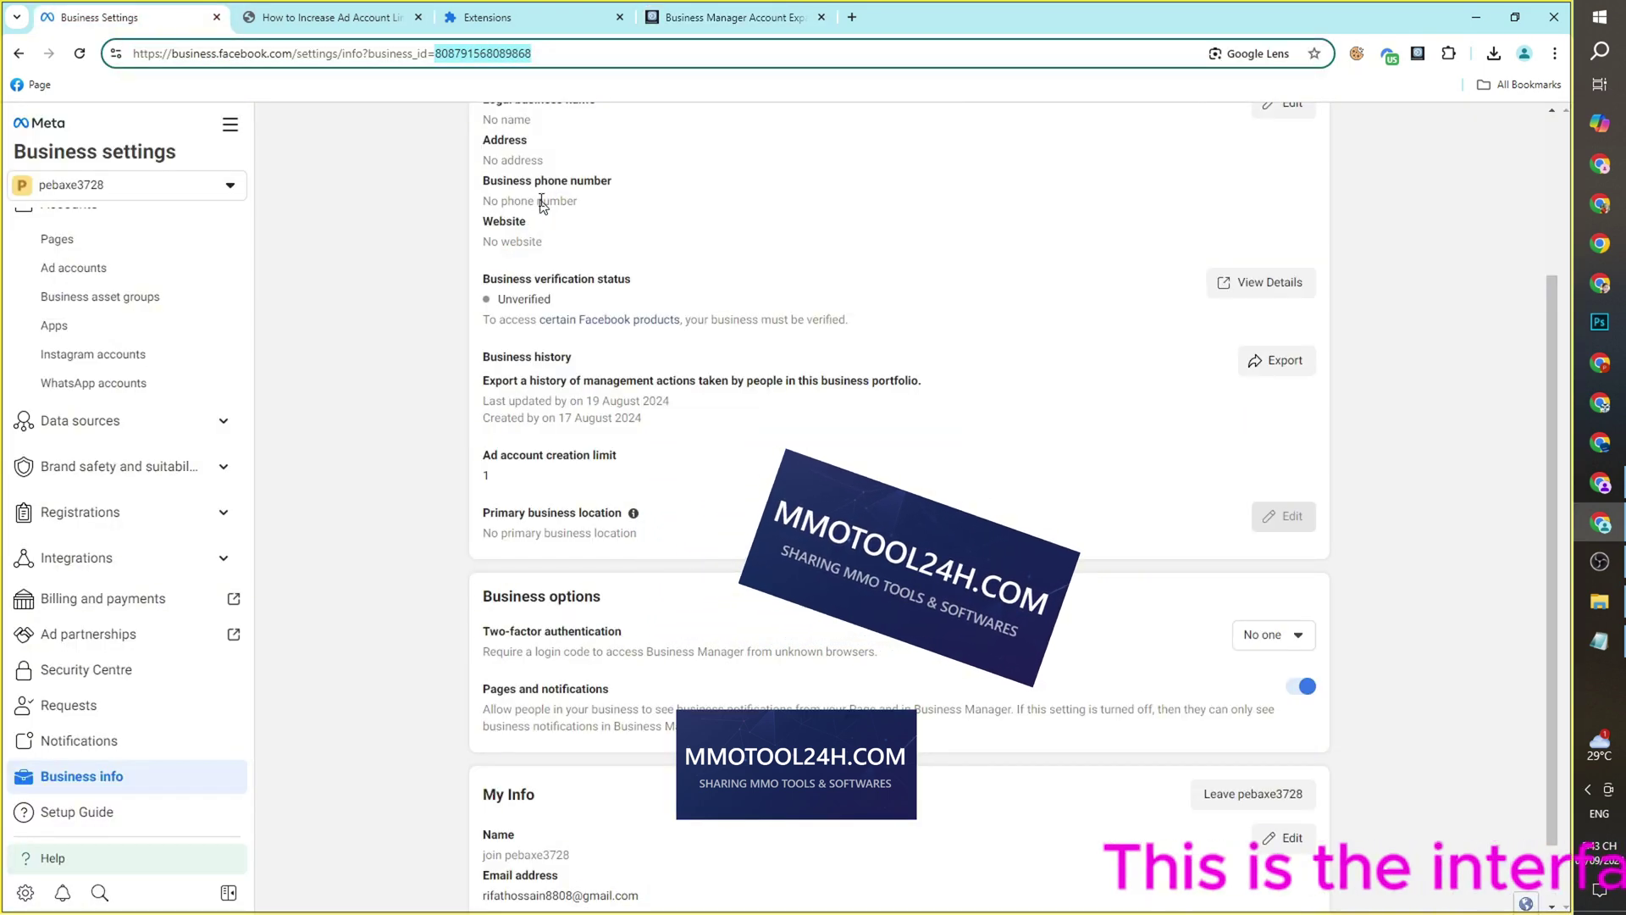
{"action": "key", "text": "ctrl+4"}
{"action": "right_click", "coordinate": [540, 293]}
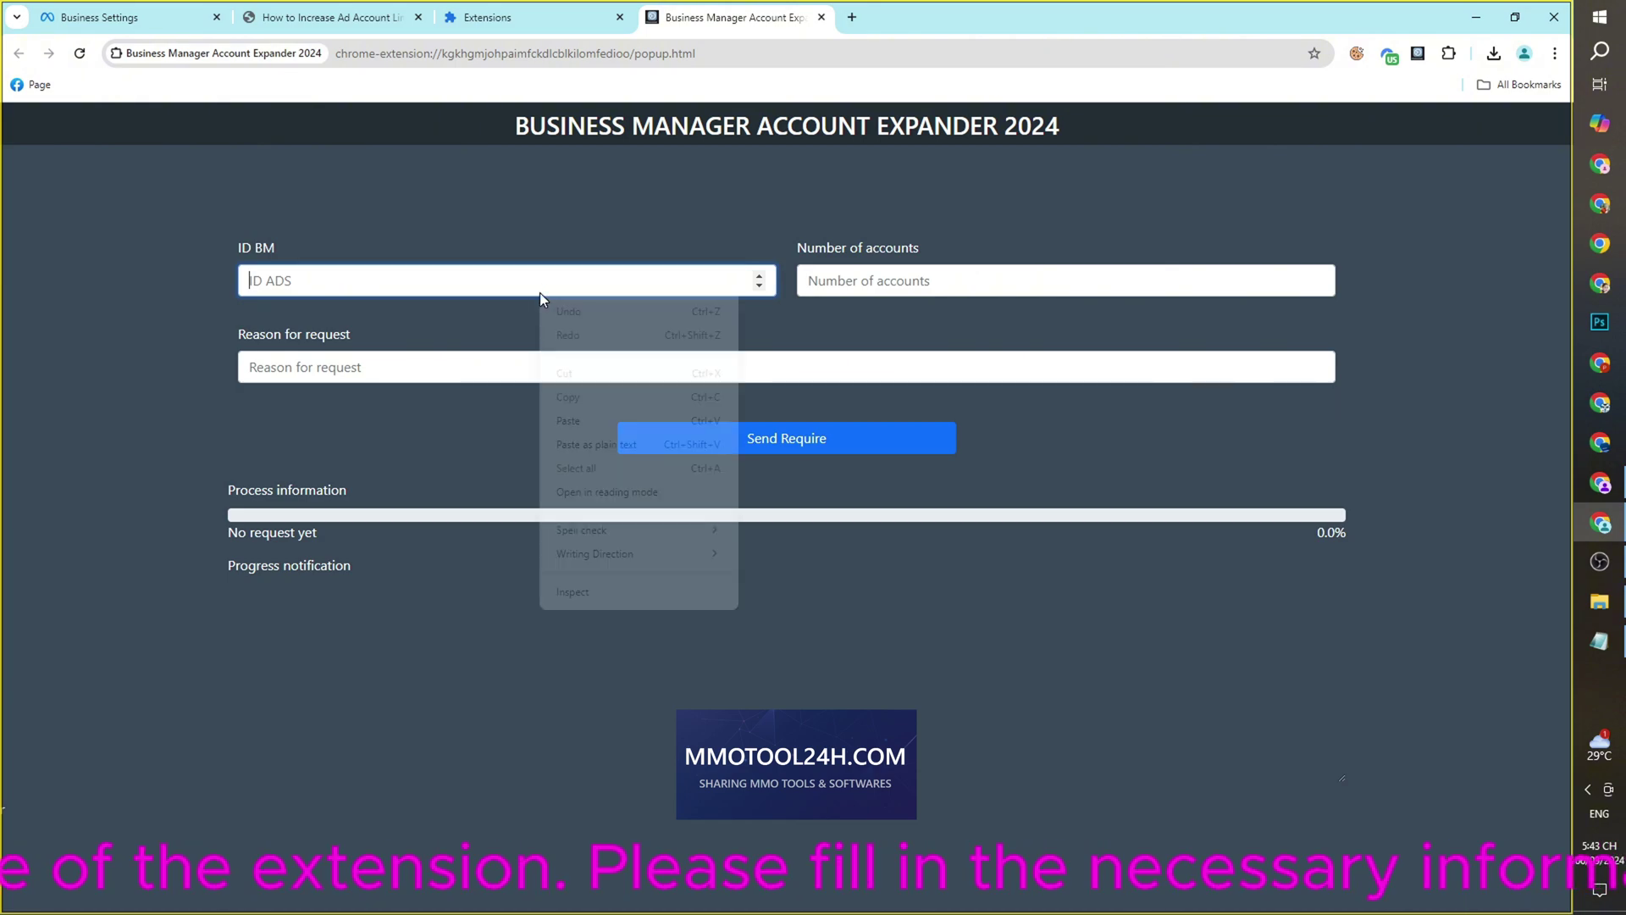
- Paste the business ID into ID BM, enter 10 accounts, and switch to Notepad
{"action": "left_click", "coordinate": [569, 421]}
{"action": "double_click", "coordinate": [822, 247]}
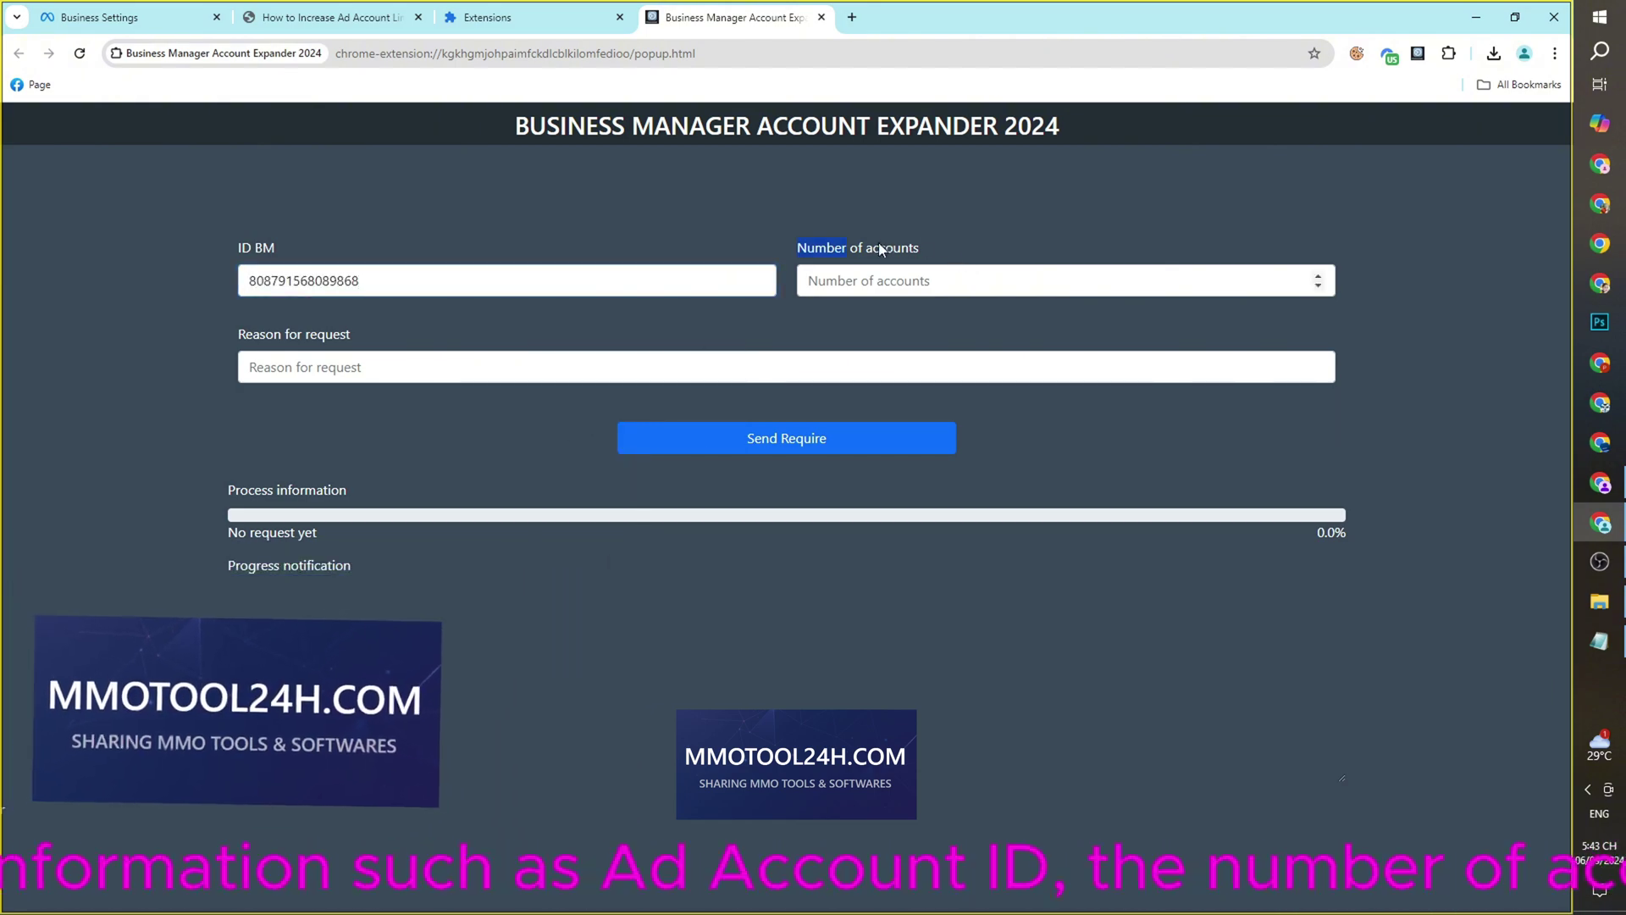
{"action": "left_click", "coordinate": [872, 279]}
{"action": "type", "text": "10"}
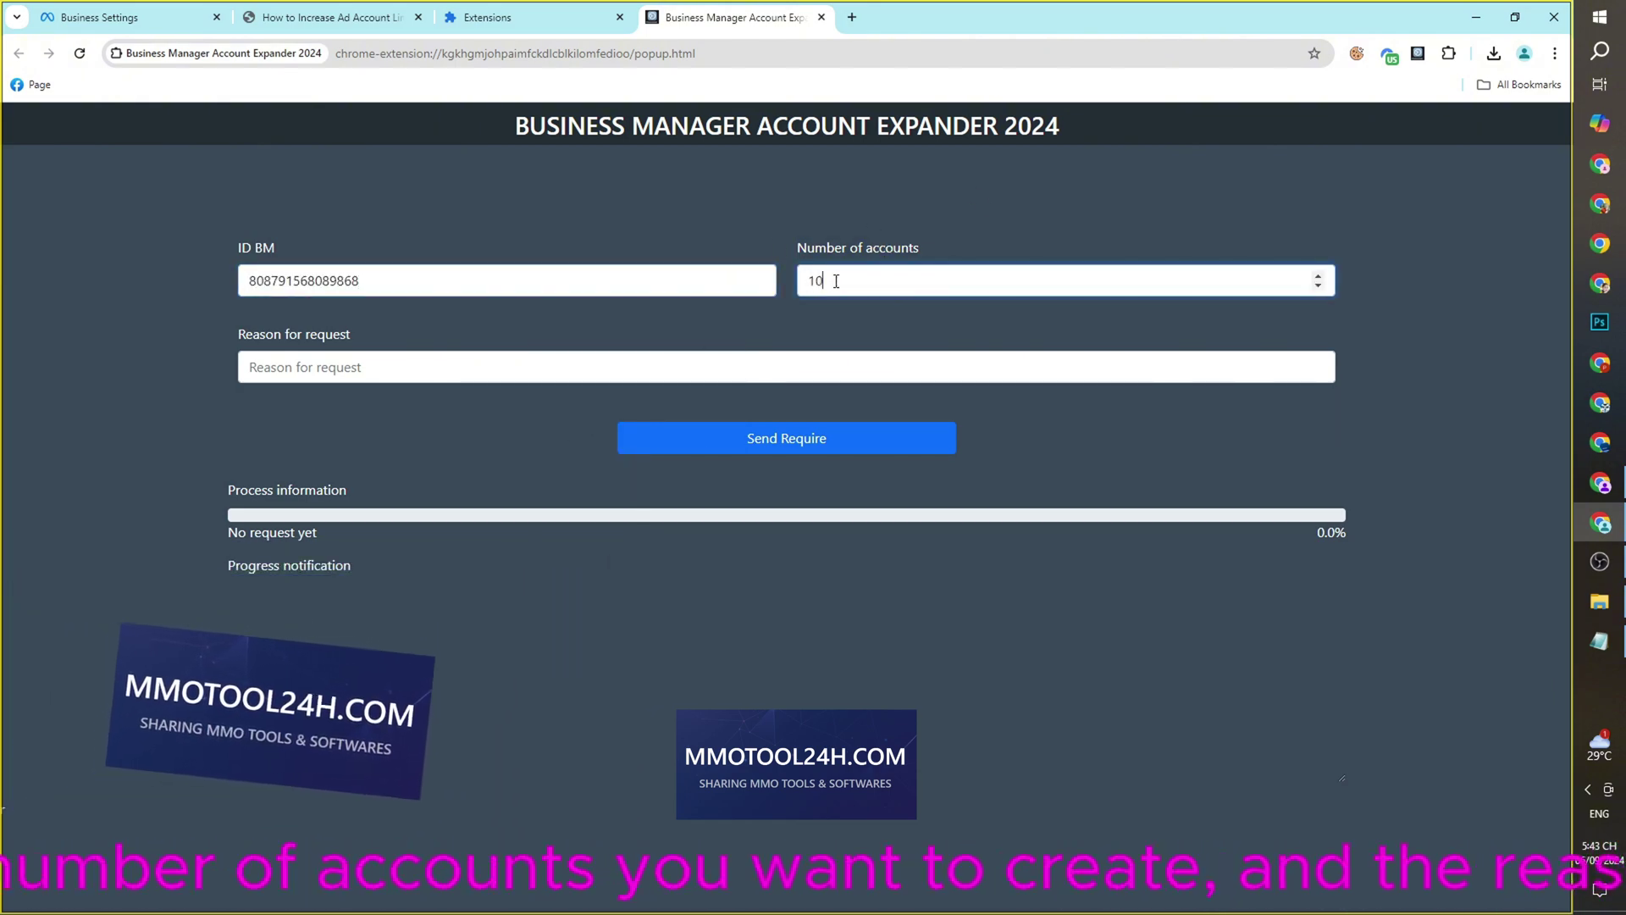
{"action": "left_click", "coordinate": [821, 247]}
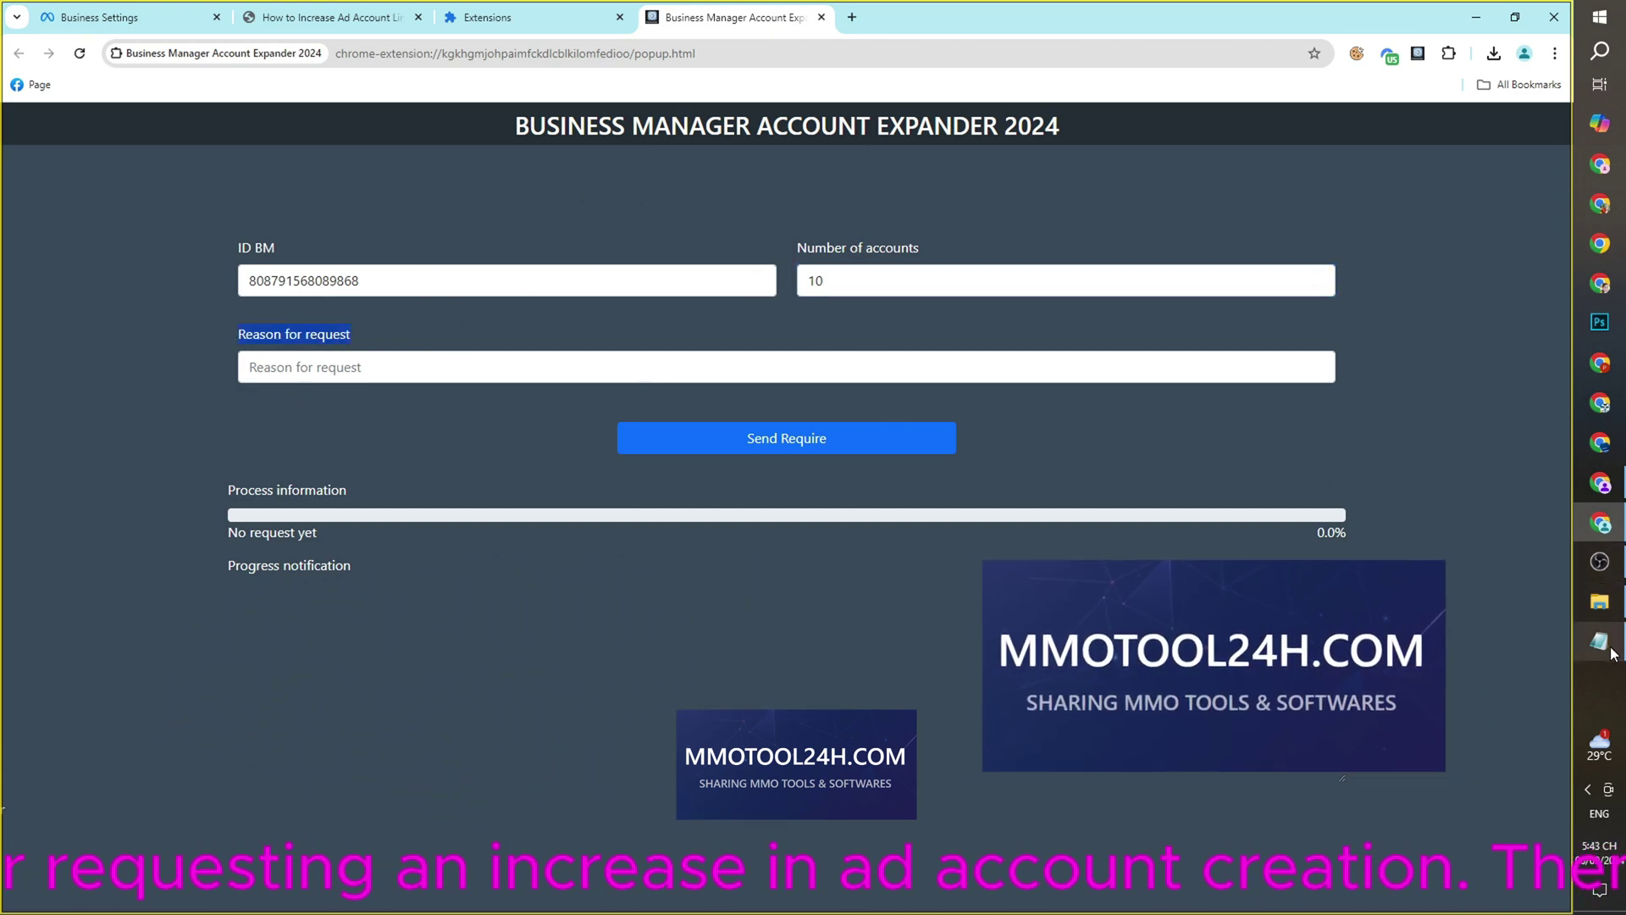
{"action": "key", "text": "alt+Tab"}
{"action": "left_click_drag", "start_coordinate": [9, 51], "coordinate": [285, 49]}
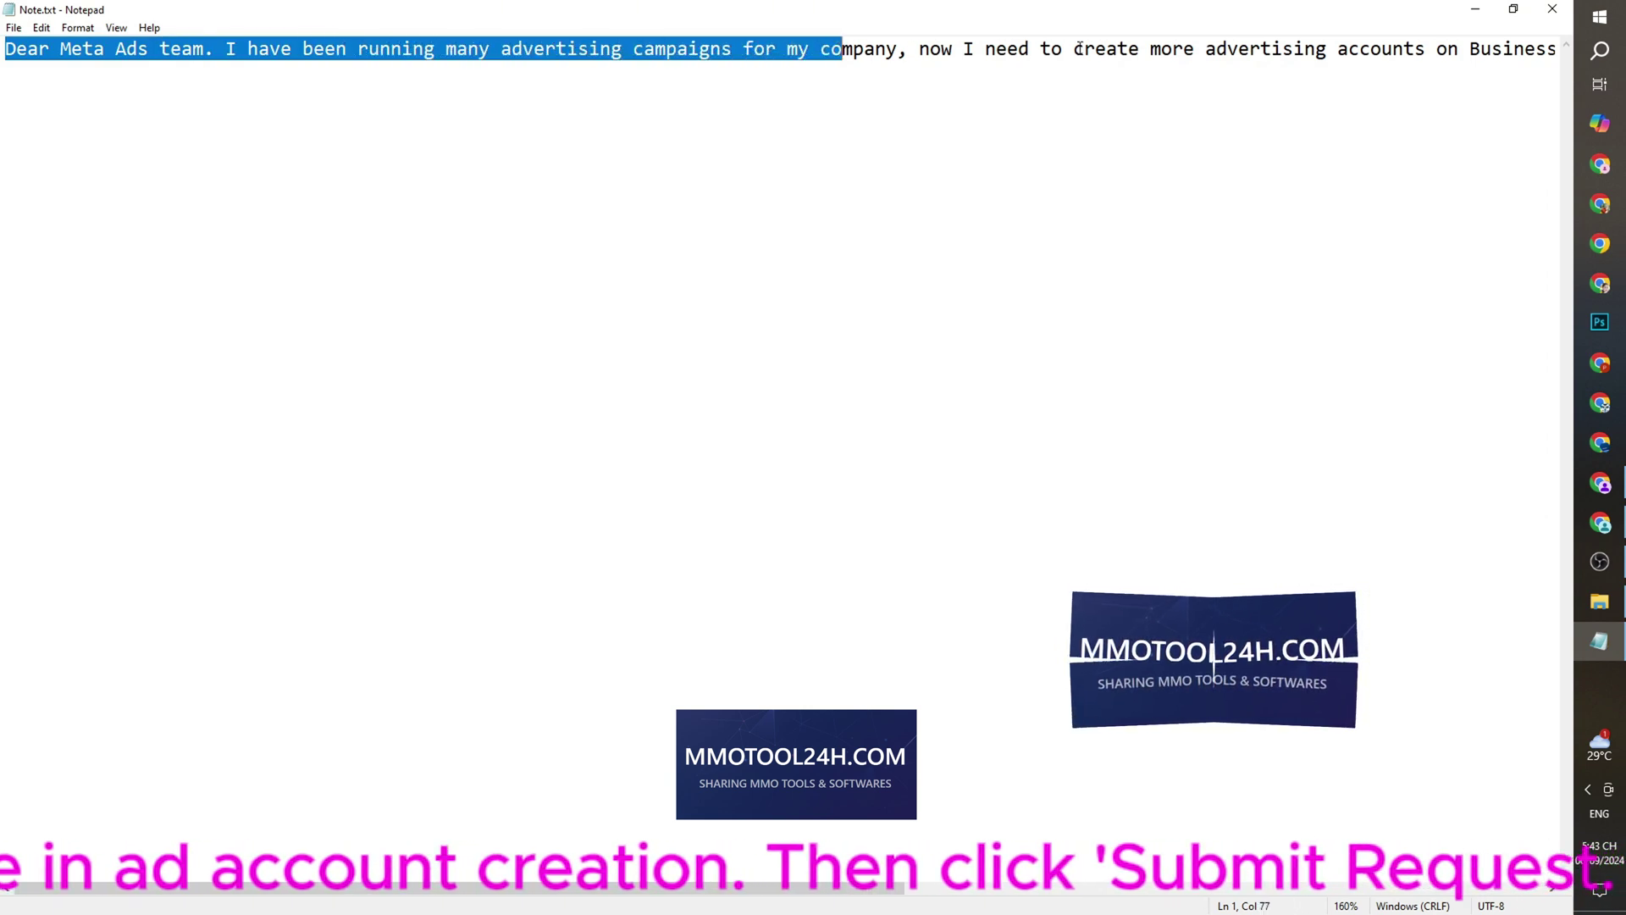
- Copy the entire Note.txt request letter and go back to the Chrome form
{"action": "left_click_drag", "start_coordinate": [471, 889], "coordinate": [799, 888]}
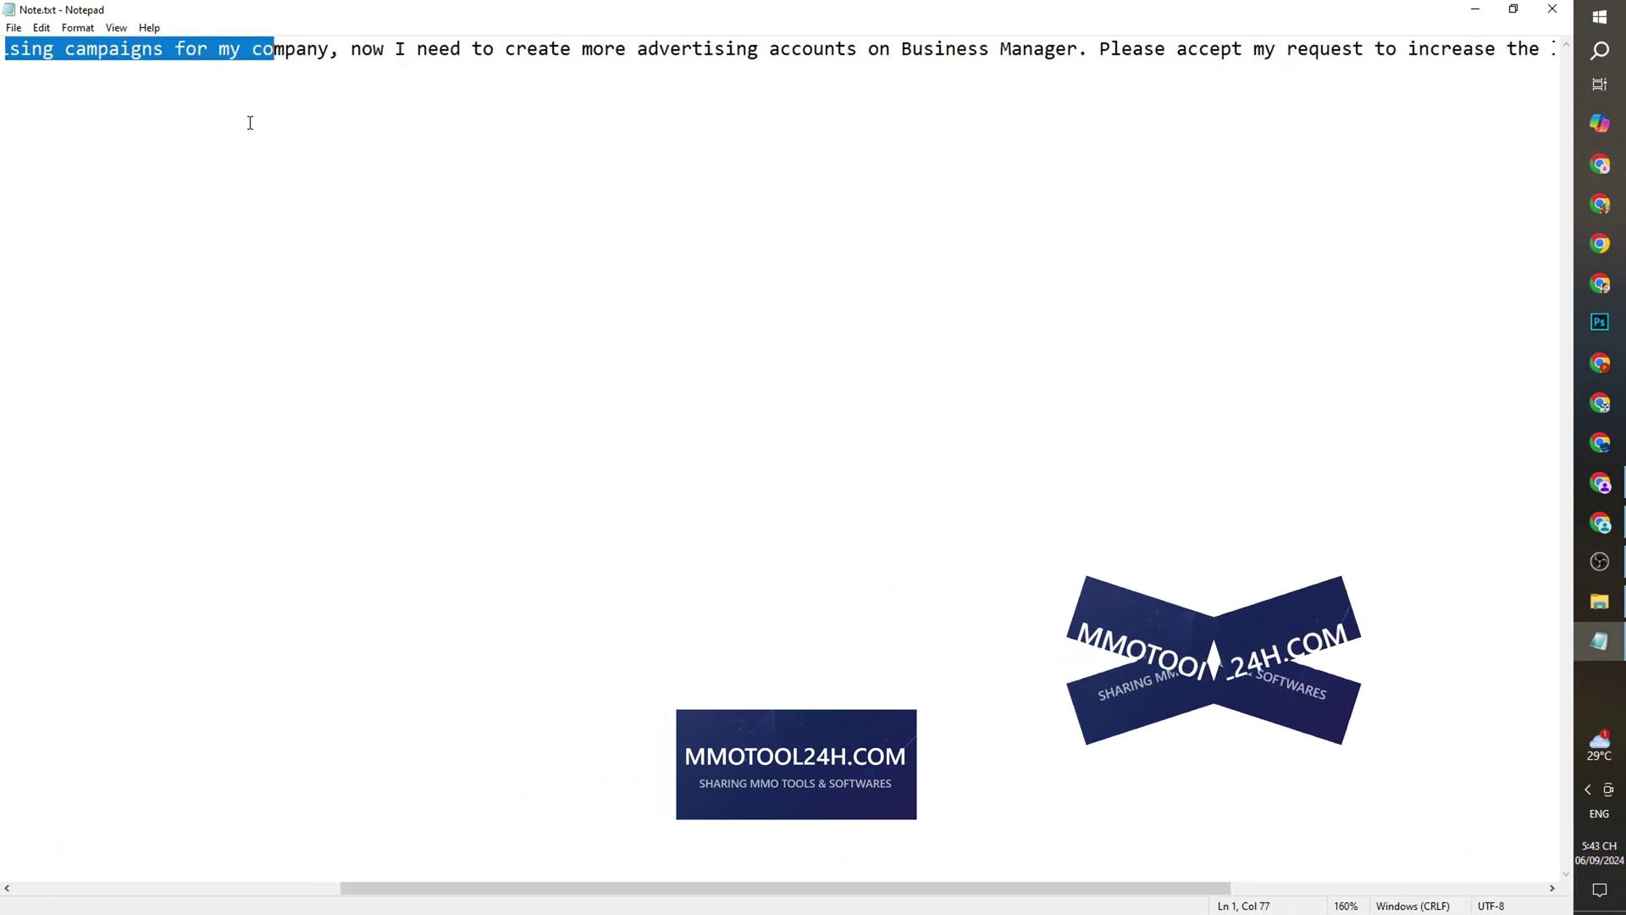
{"action": "left_click_drag", "start_coordinate": [417, 49], "coordinate": [640, 54]}
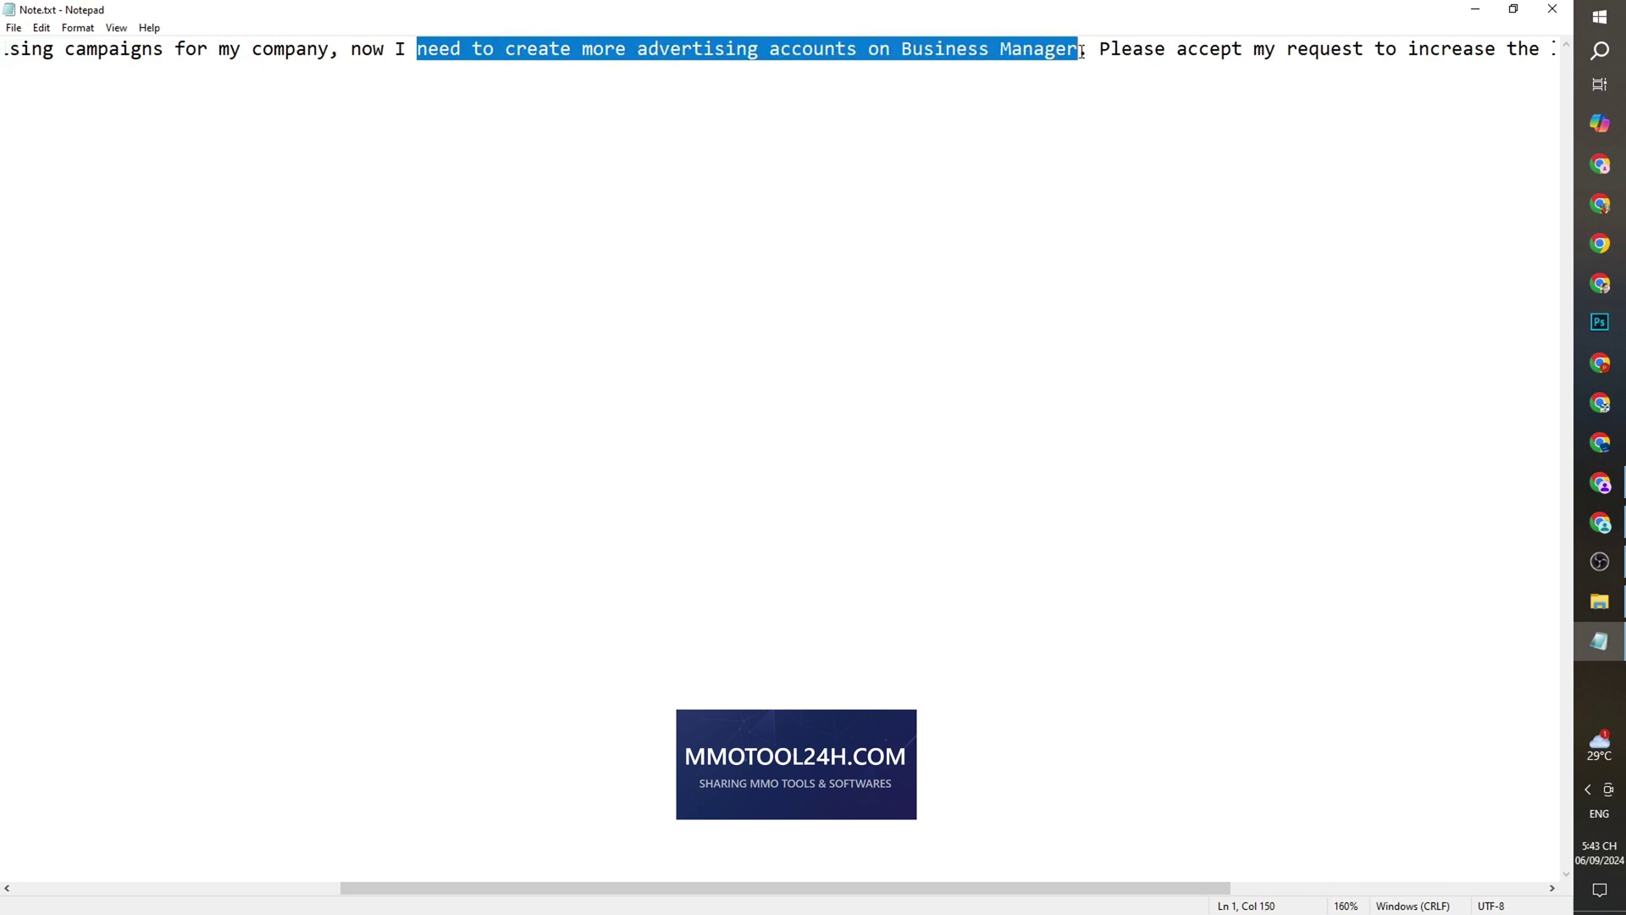
{"action": "left_click_drag", "start_coordinate": [639, 890], "coordinate": [974, 846]}
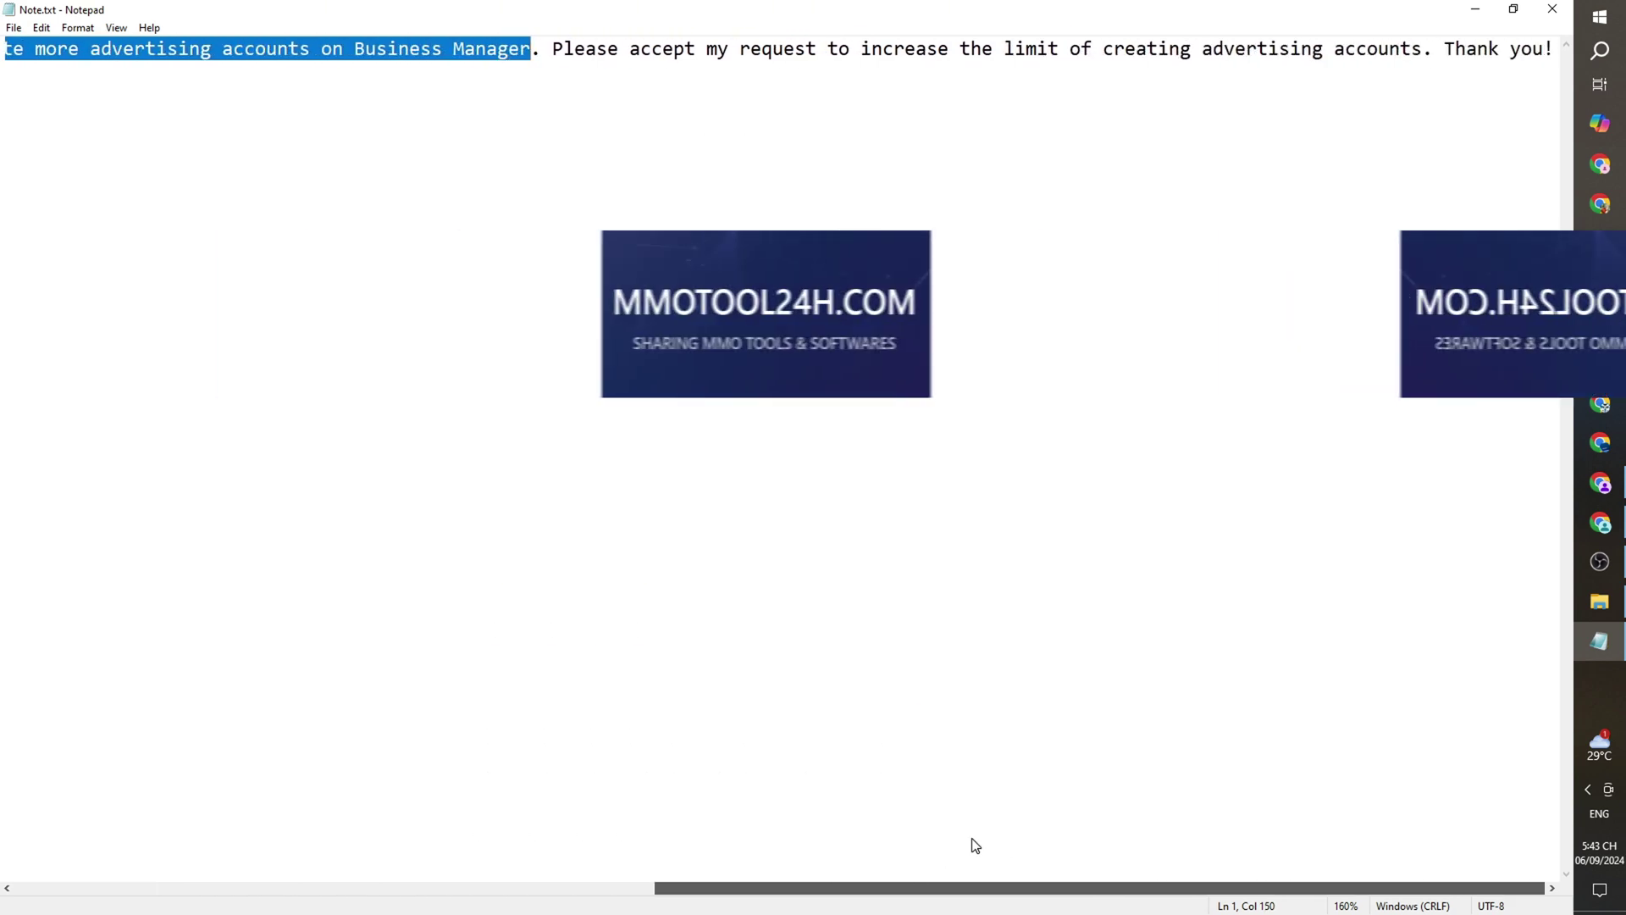
{"action": "left_click_drag", "start_coordinate": [608, 49], "coordinate": [1465, 49]}
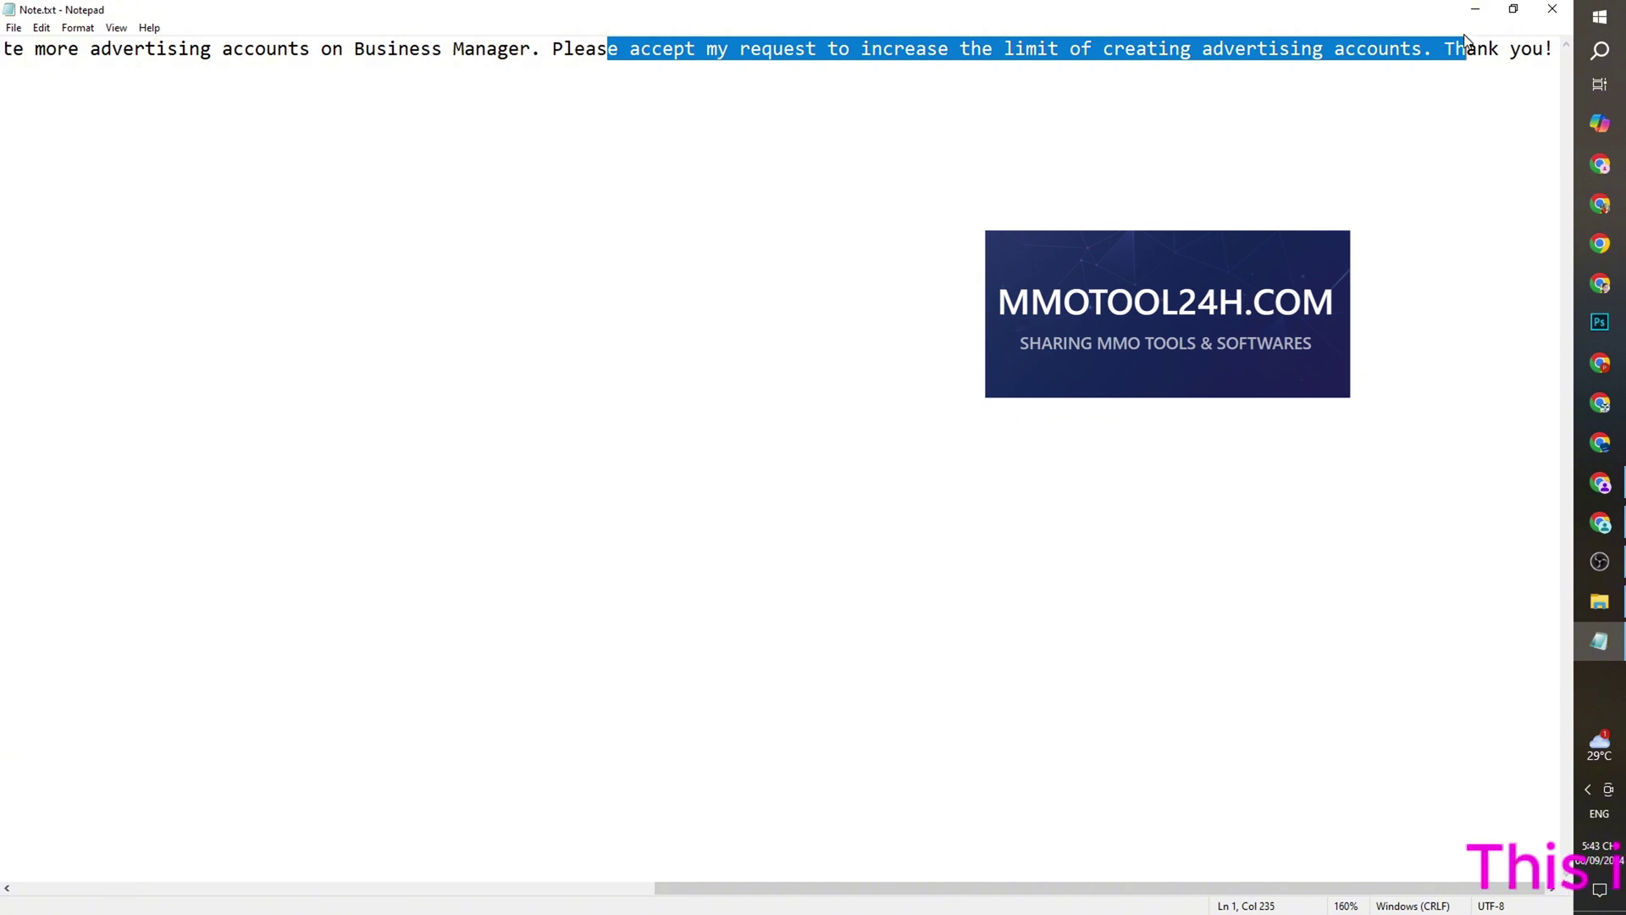
{"action": "left_click", "coordinate": [1522, 48]}
{"action": "key", "text": "ctrl+a"}
{"action": "right_click", "coordinate": [1013, 75]}
{"action": "left_click", "coordinate": [1072, 110]}
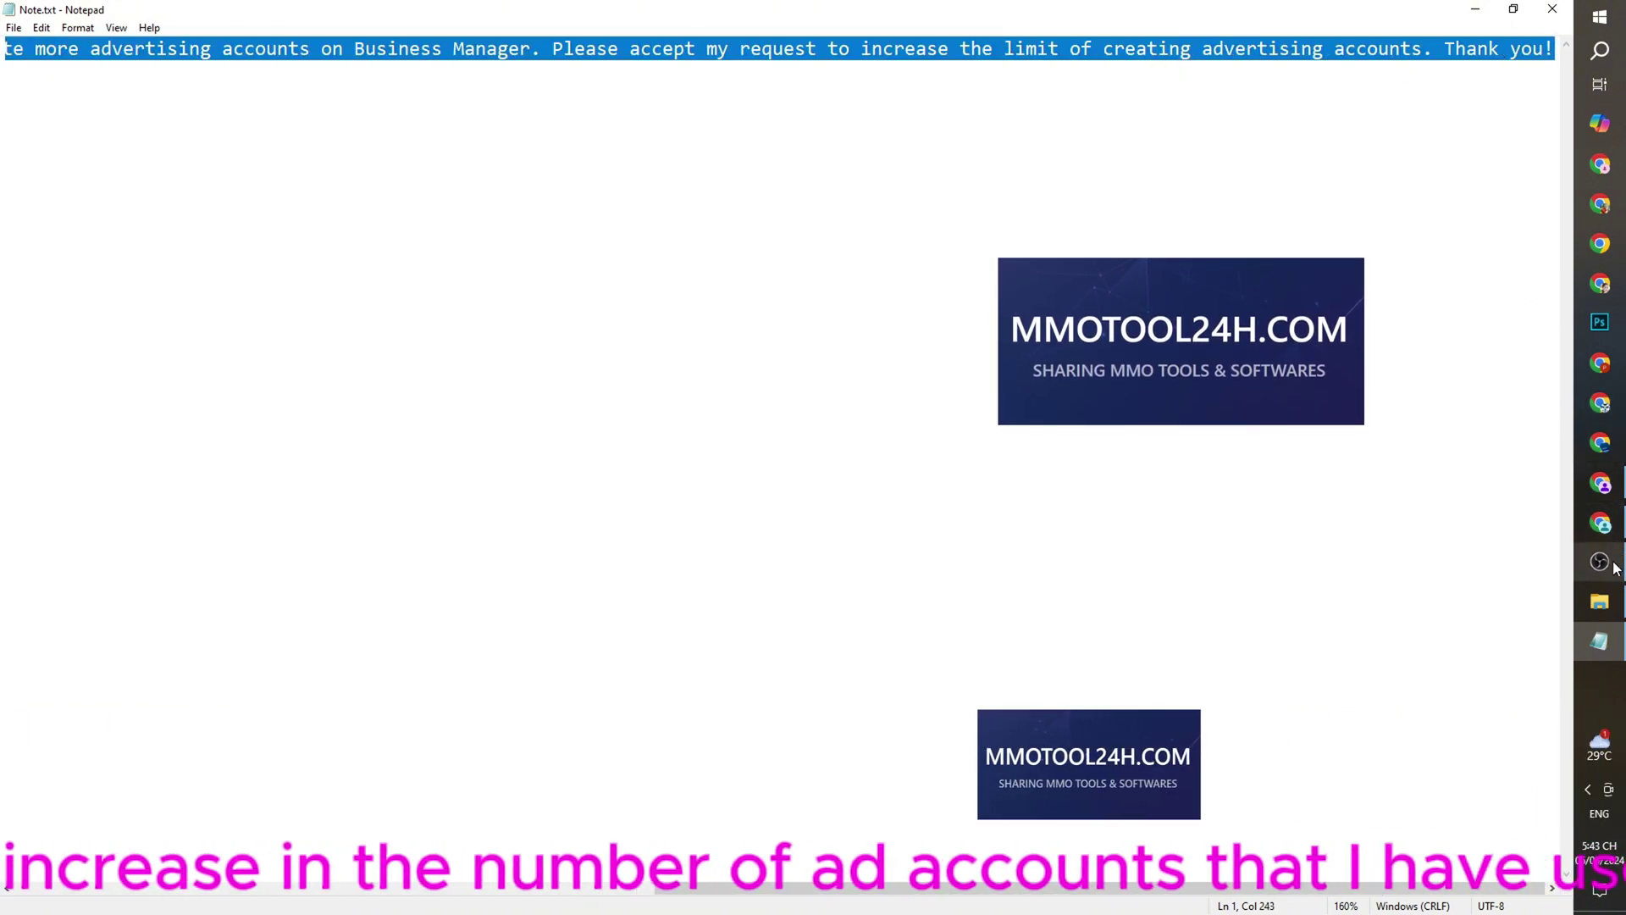
{"action": "left_click", "coordinate": [1600, 522]}
- Paste the copied request letter into Reason for request
{"action": "right_click", "coordinate": [342, 369]}
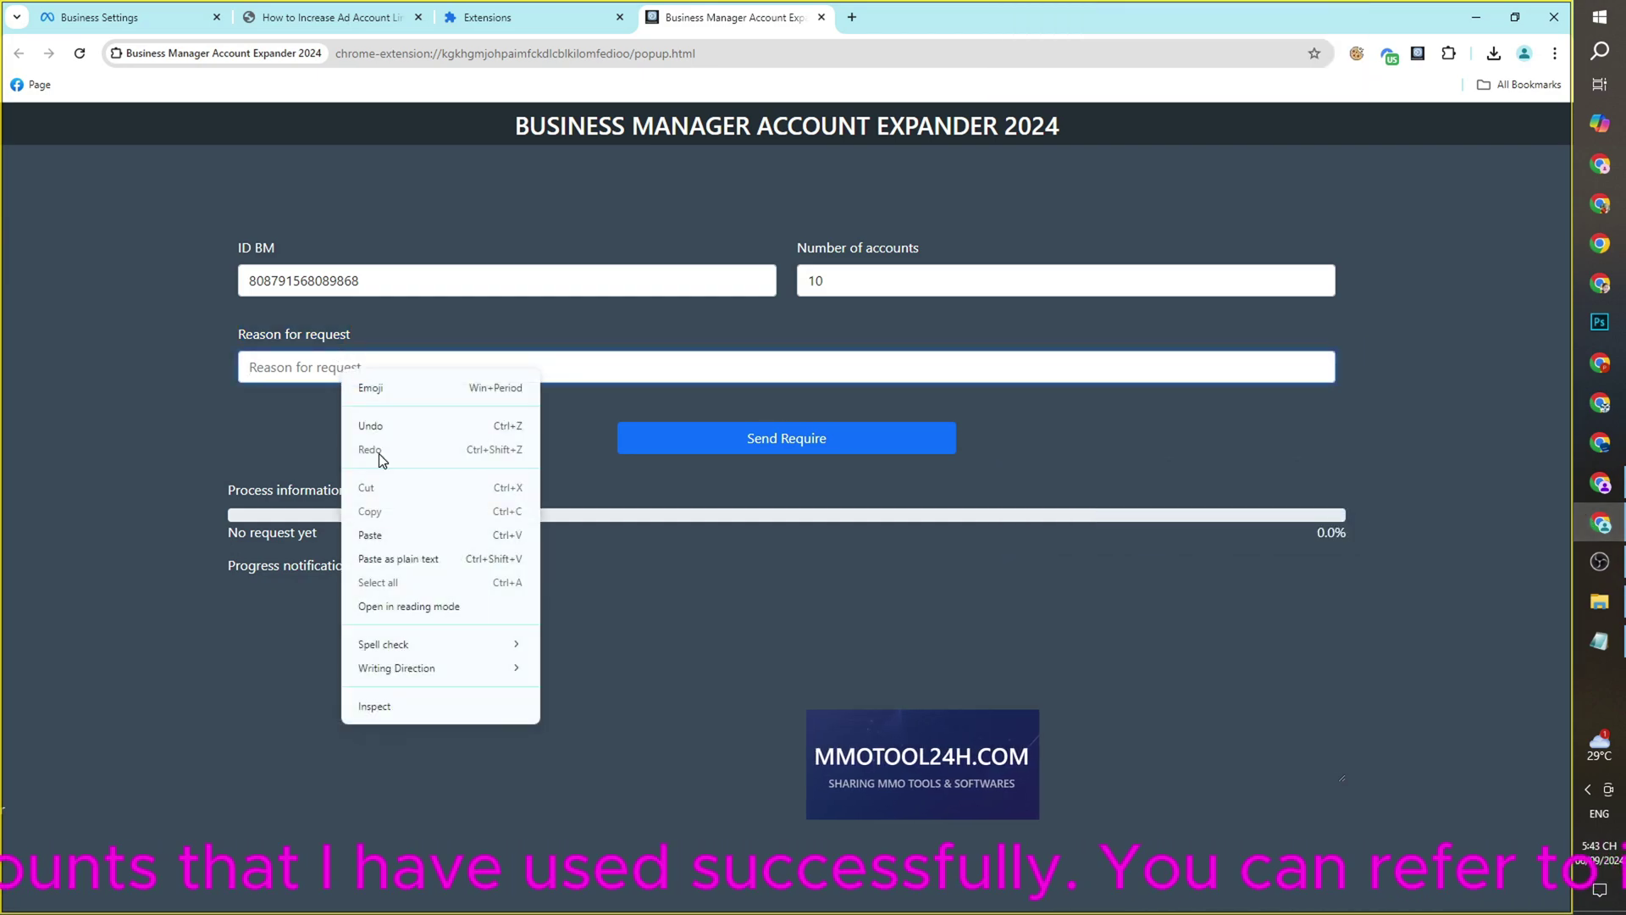
{"action": "left_click", "coordinate": [383, 533]}
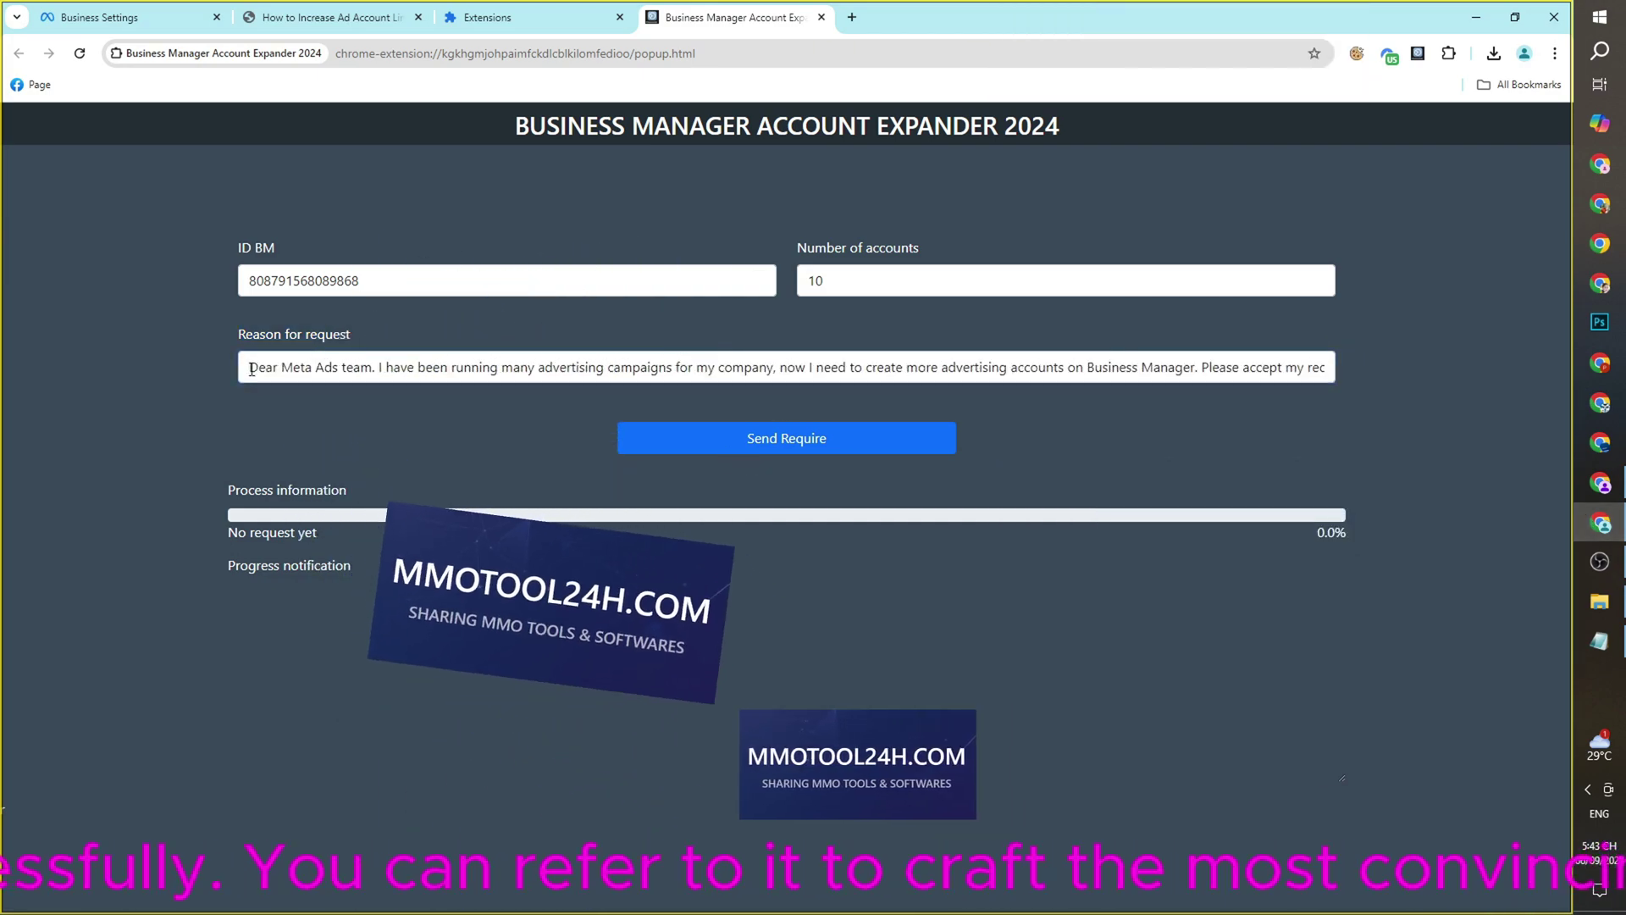
{"action": "left_click_drag", "start_coordinate": [247, 367], "coordinate": [1429, 367]}
{"action": "left_click", "coordinate": [851, 328]}
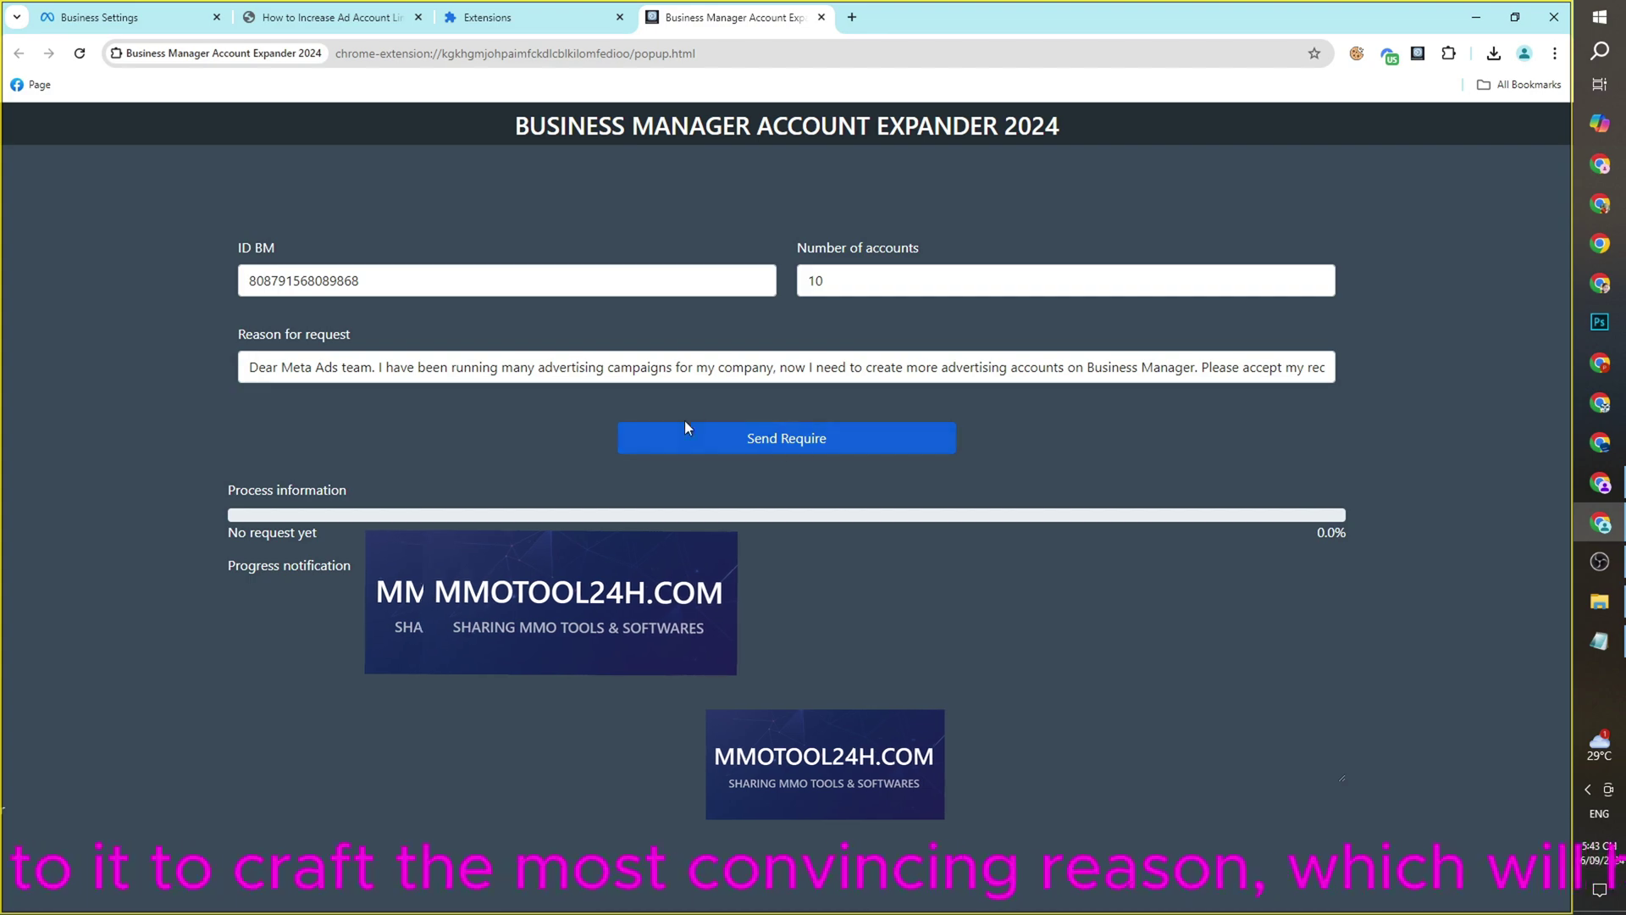
- Send the request and review the 'Good job! Submit request successfully!' confirmation
{"action": "left_click", "coordinate": [793, 449]}
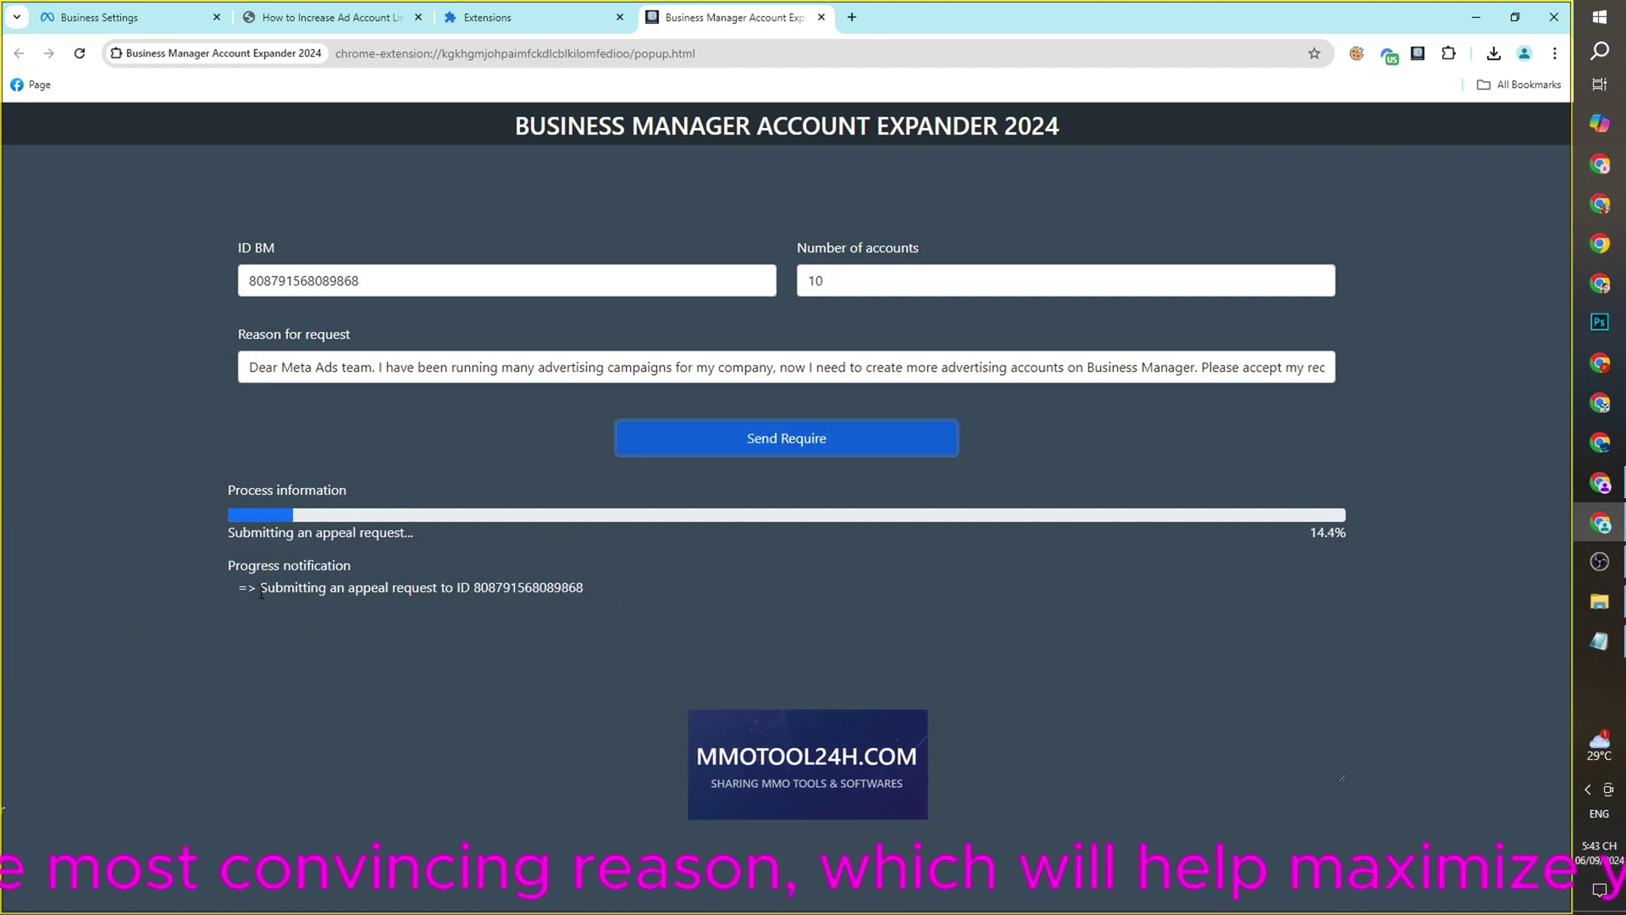
{"action": "triple_click", "coordinate": [650, 576]}
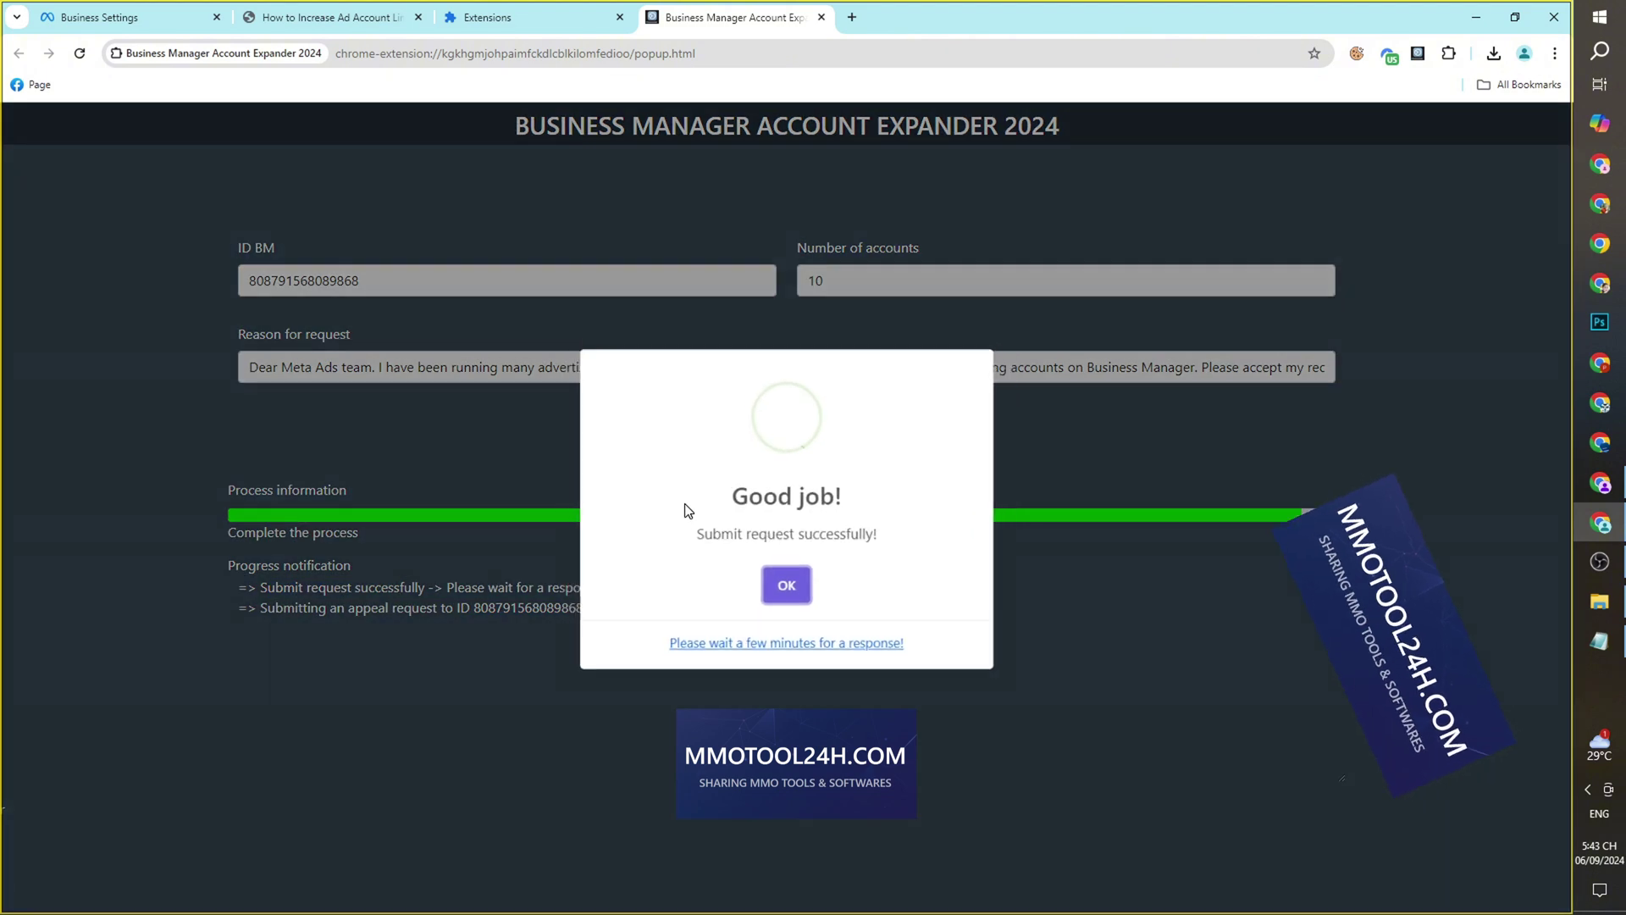
{"action": "triple_click", "coordinate": [719, 504]}
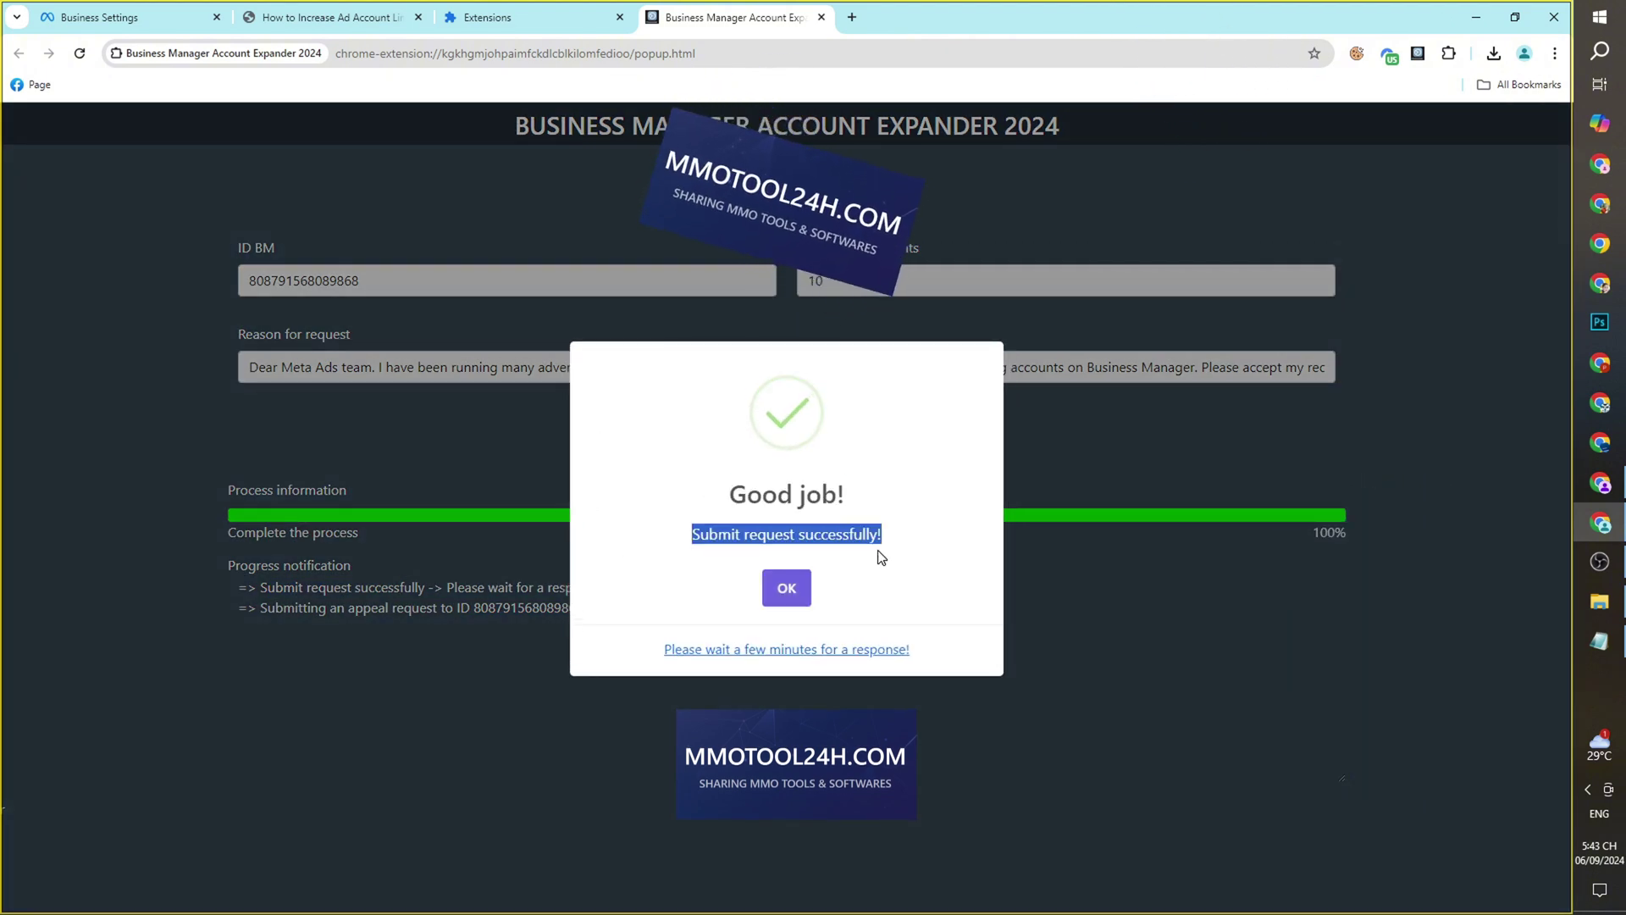
{"action": "left_click_drag", "start_coordinate": [648, 671], "coordinate": [925, 655]}
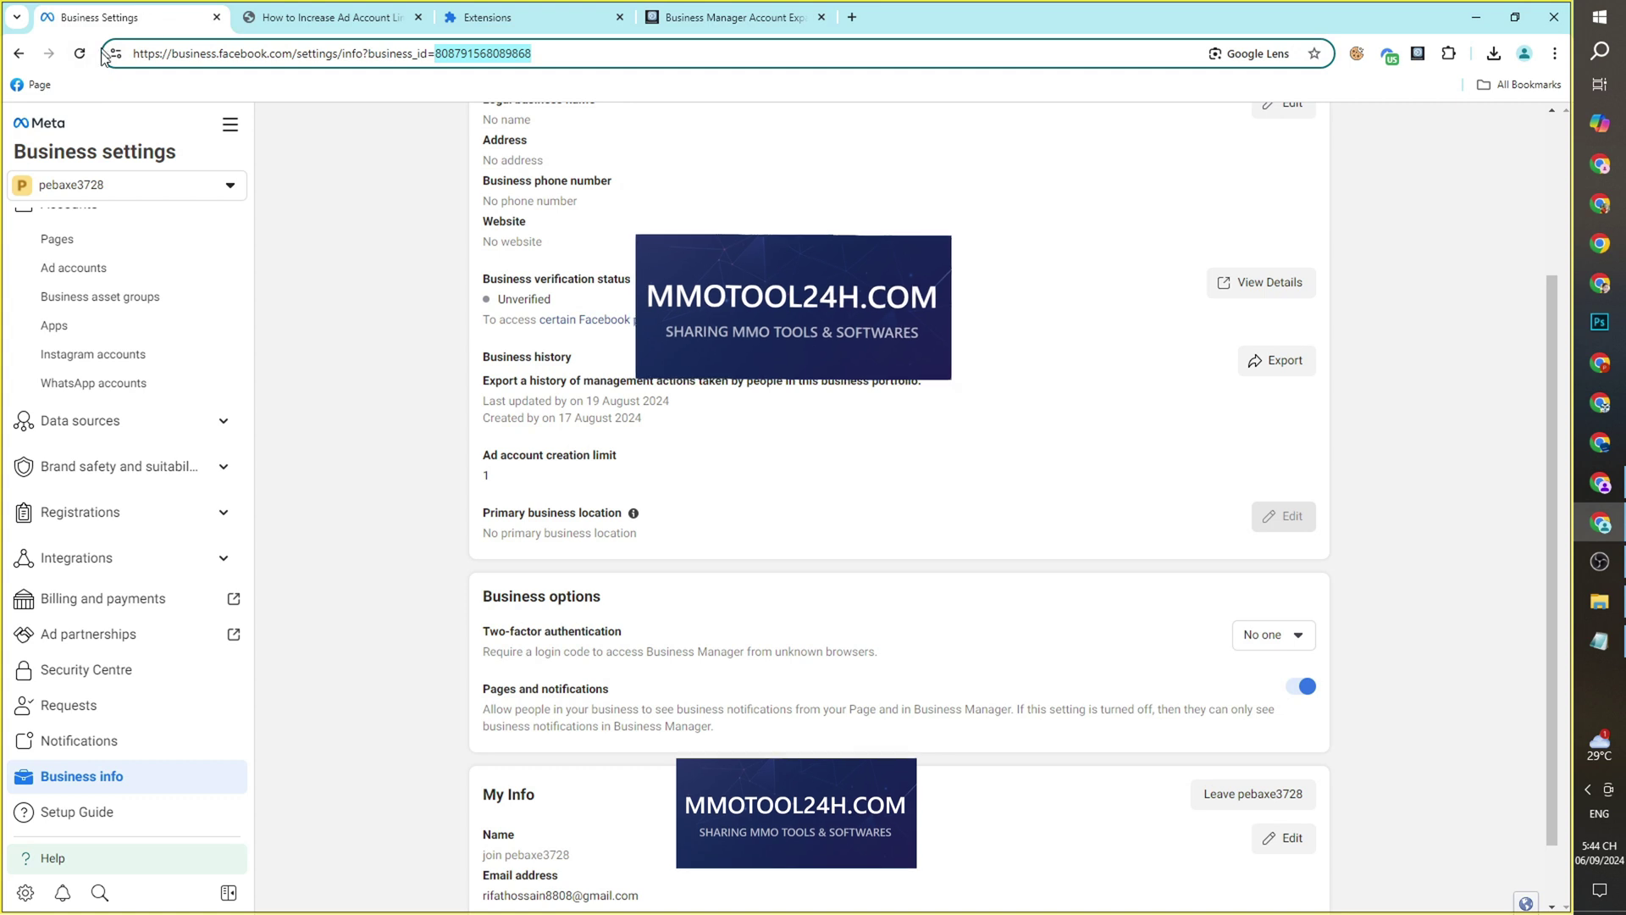
- Reload Business info, confirm the ad account creation limit reads 10, then go to Ad accounts
{"action": "left_click", "coordinate": [81, 54]}
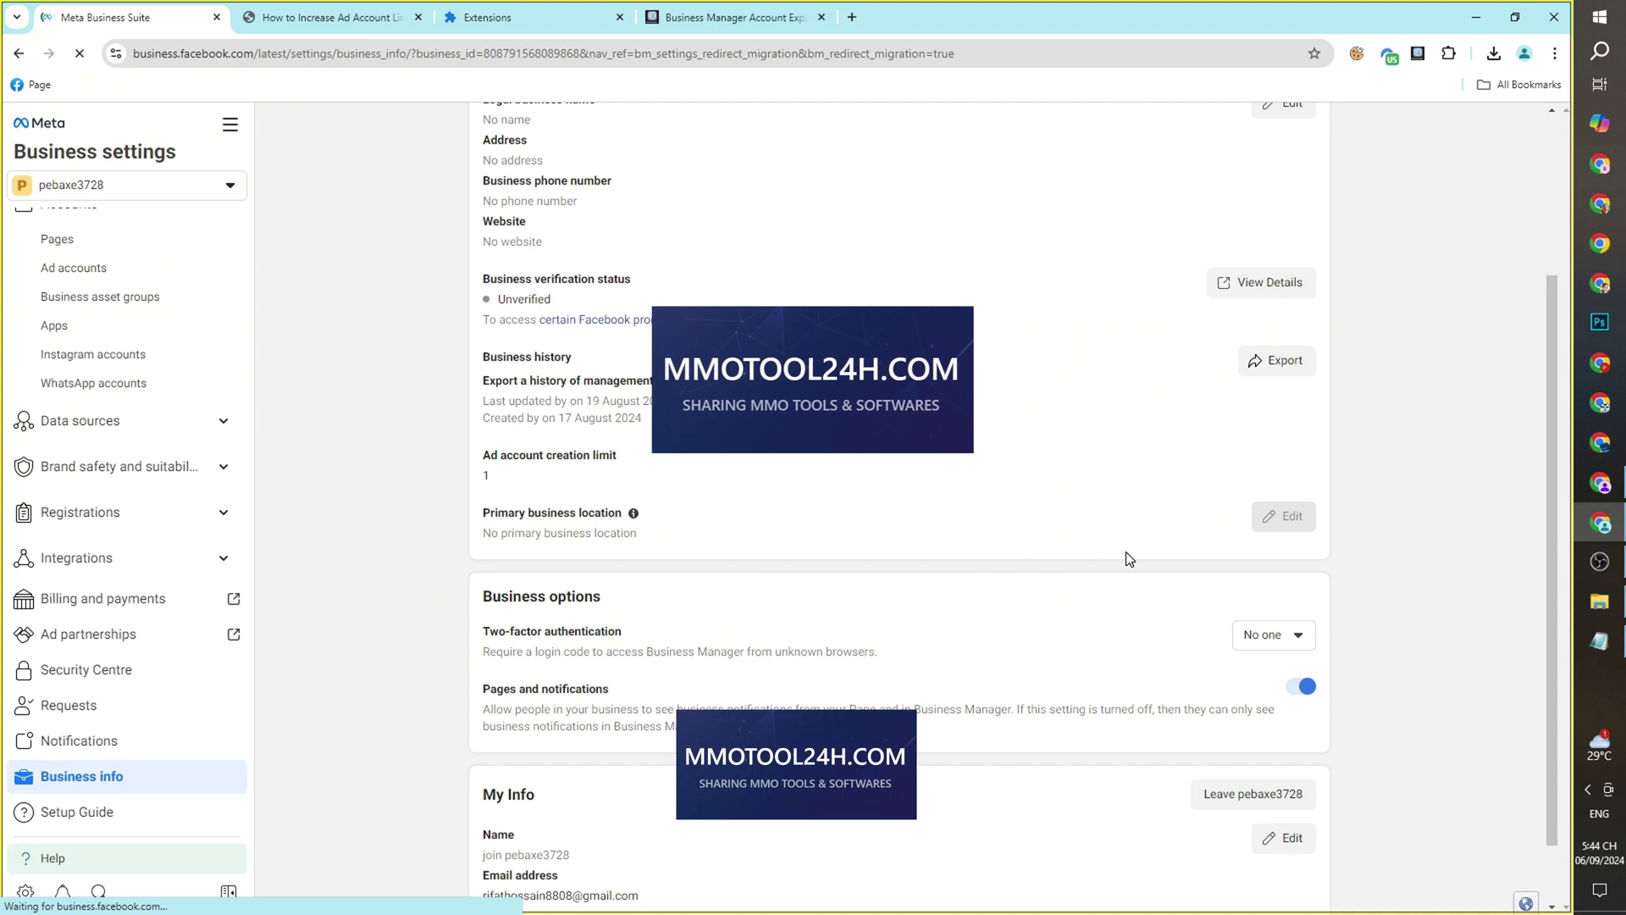
{"action": "left_click_drag", "start_coordinate": [678, 204], "coordinate": [872, 207]}
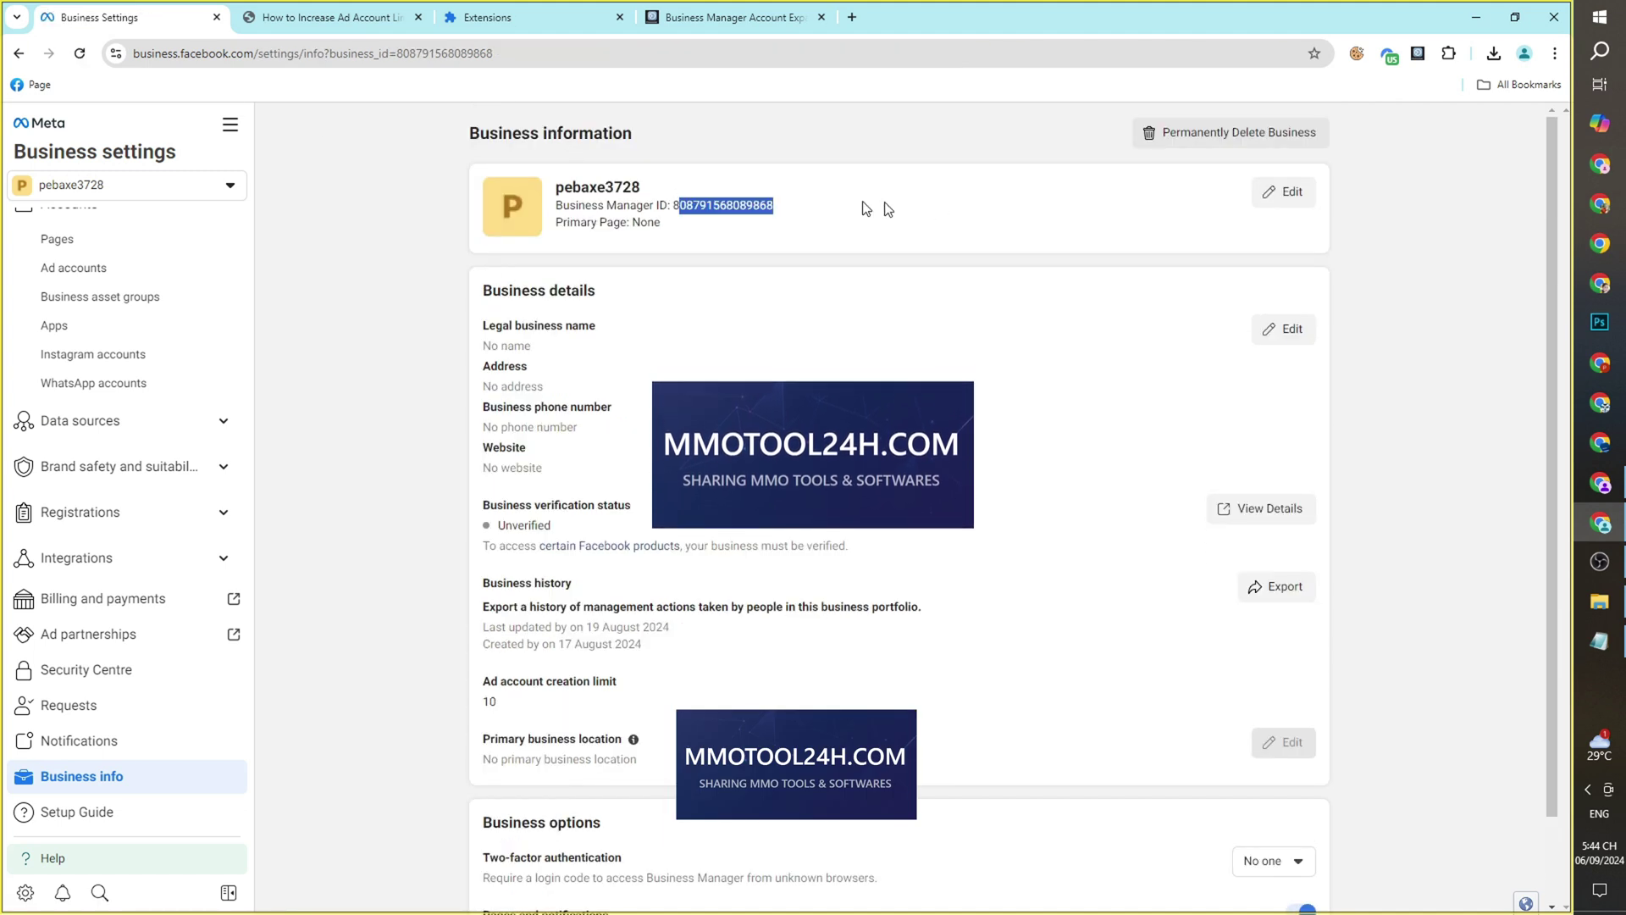
{"action": "double_click", "coordinate": [398, 53]}
{"action": "scroll", "coordinate": [759, 481], "scroll_direction": "down", "scroll_amount": 1}
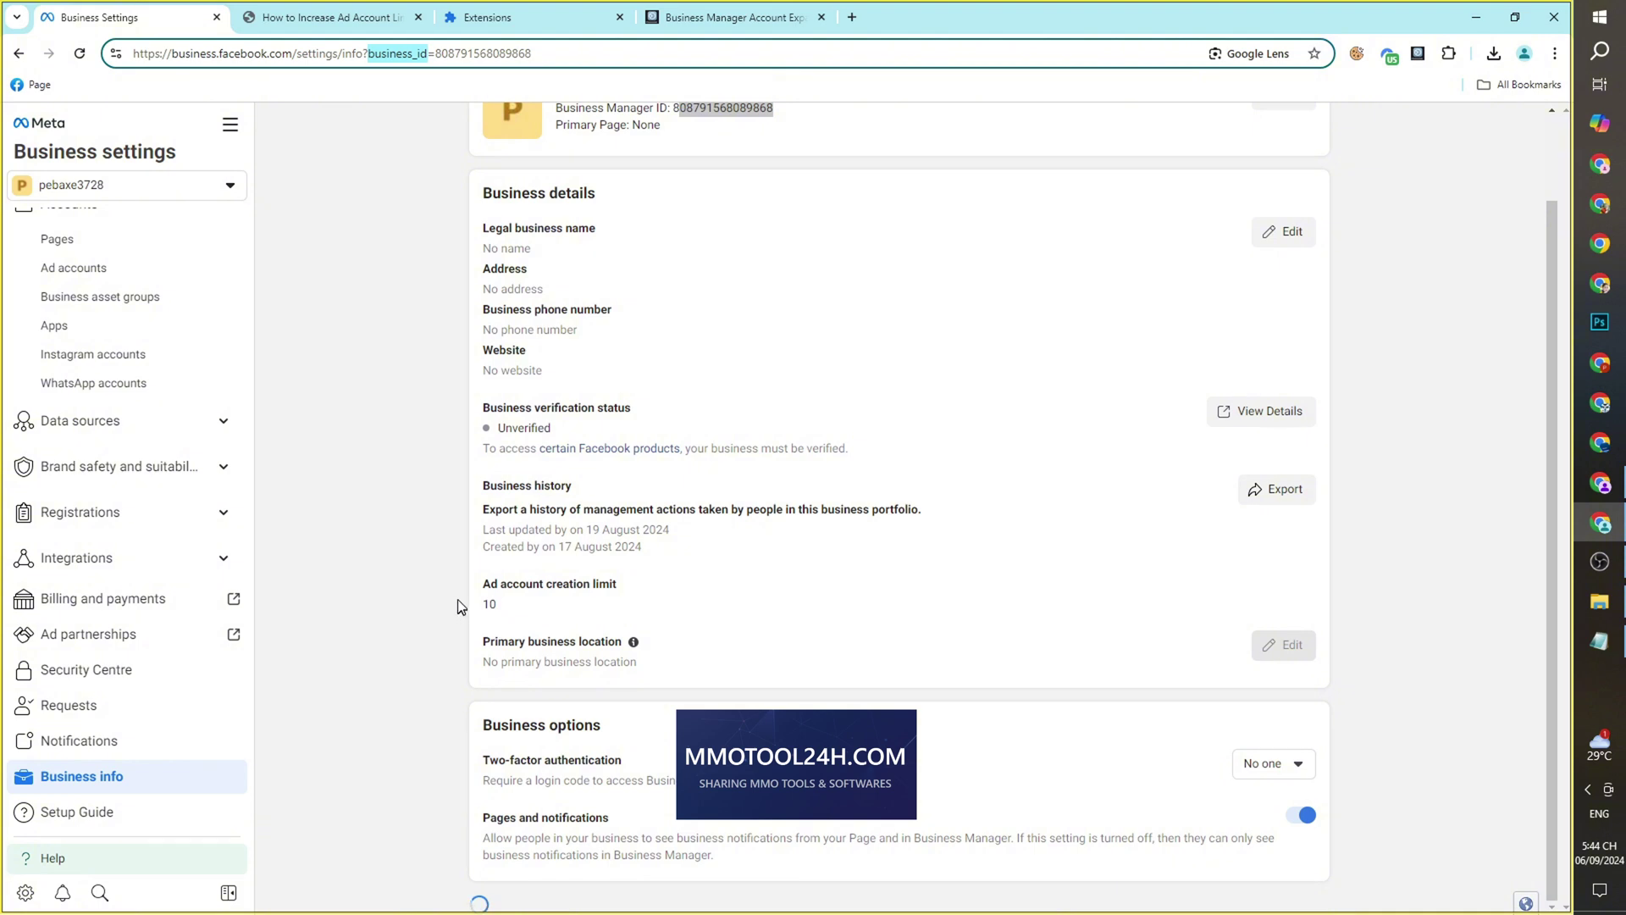
{"action": "left_click_drag", "start_coordinate": [480, 584], "coordinate": [537, 582]}
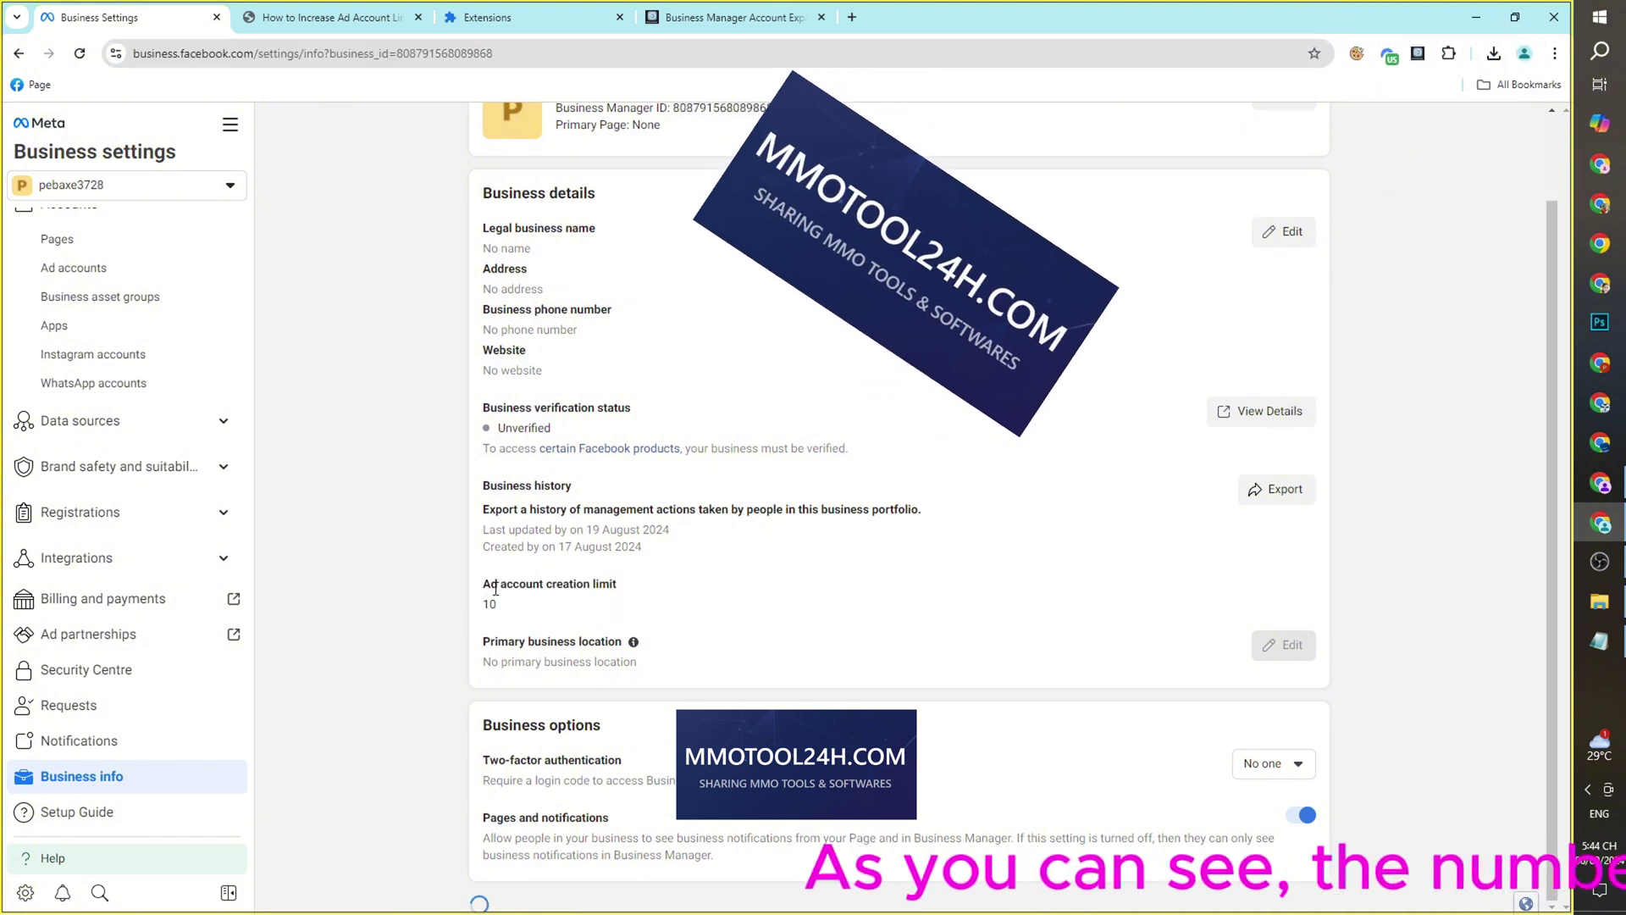
{"action": "scroll", "coordinate": [210, 469], "scroll_direction": "up", "scroll_amount": 2}
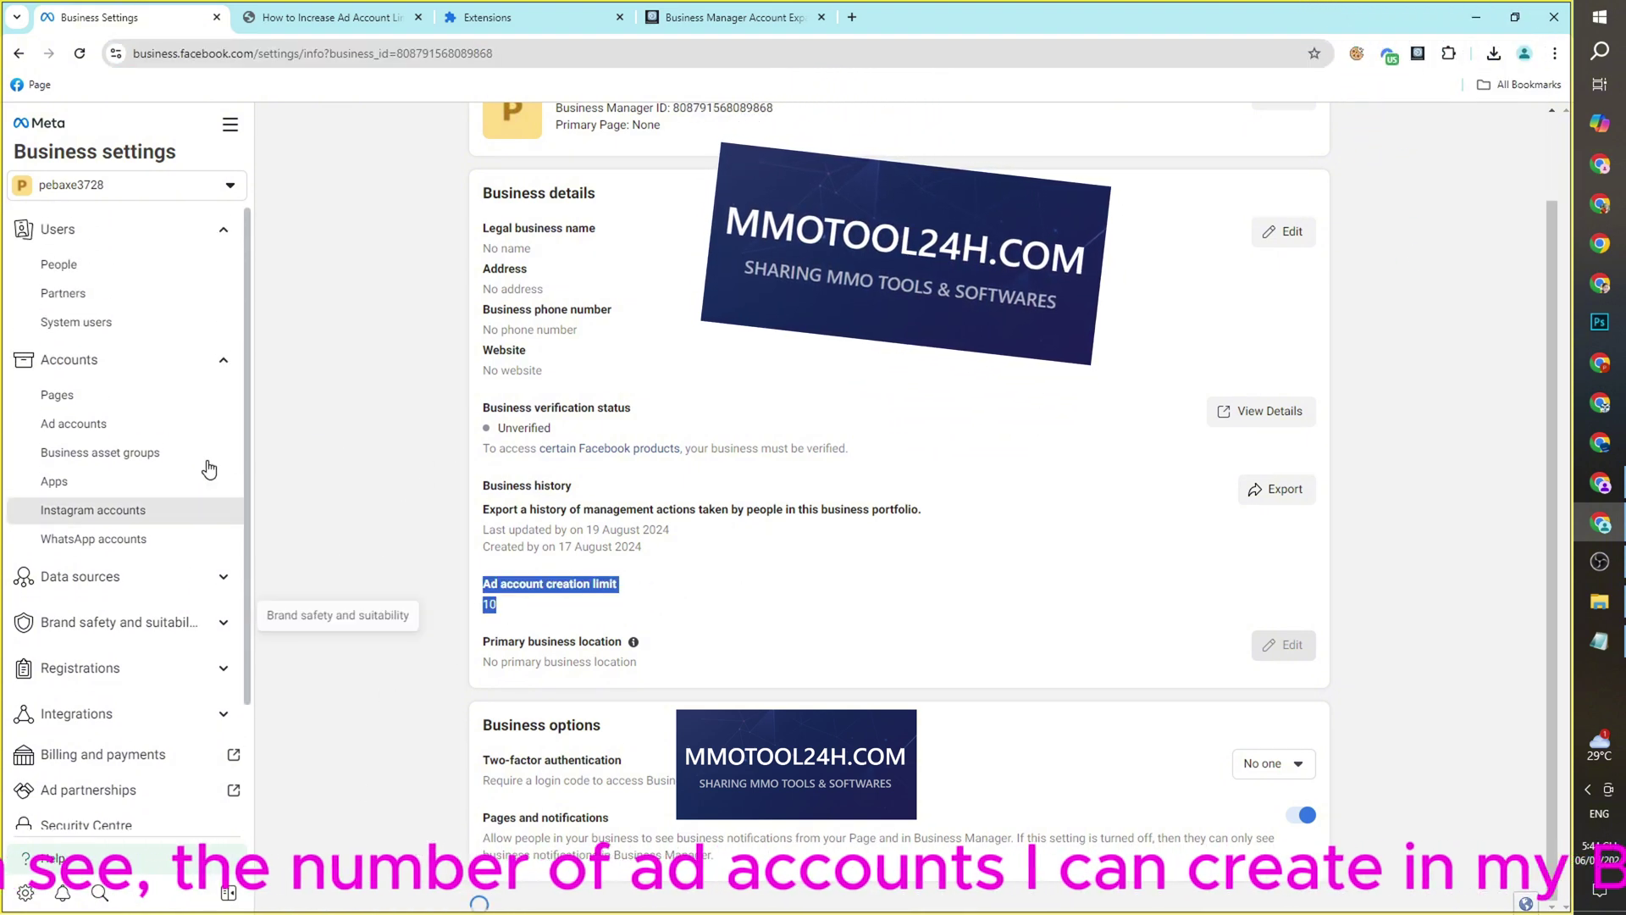
{"action": "left_click", "coordinate": [118, 425]}
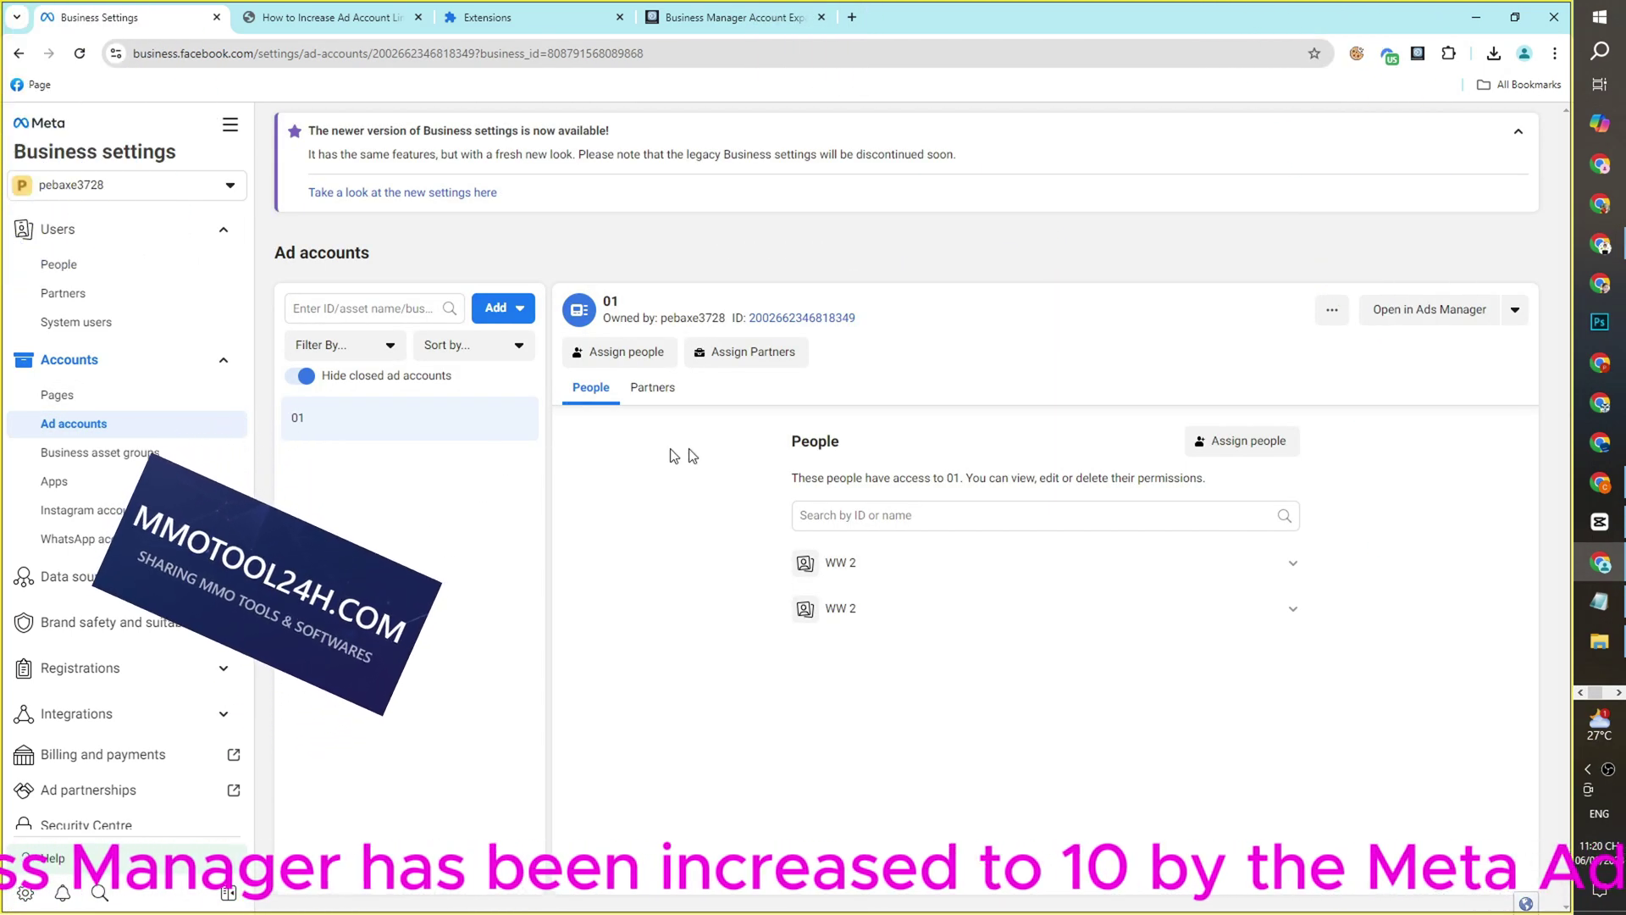
{"action": "triple_click", "coordinate": [431, 272]}
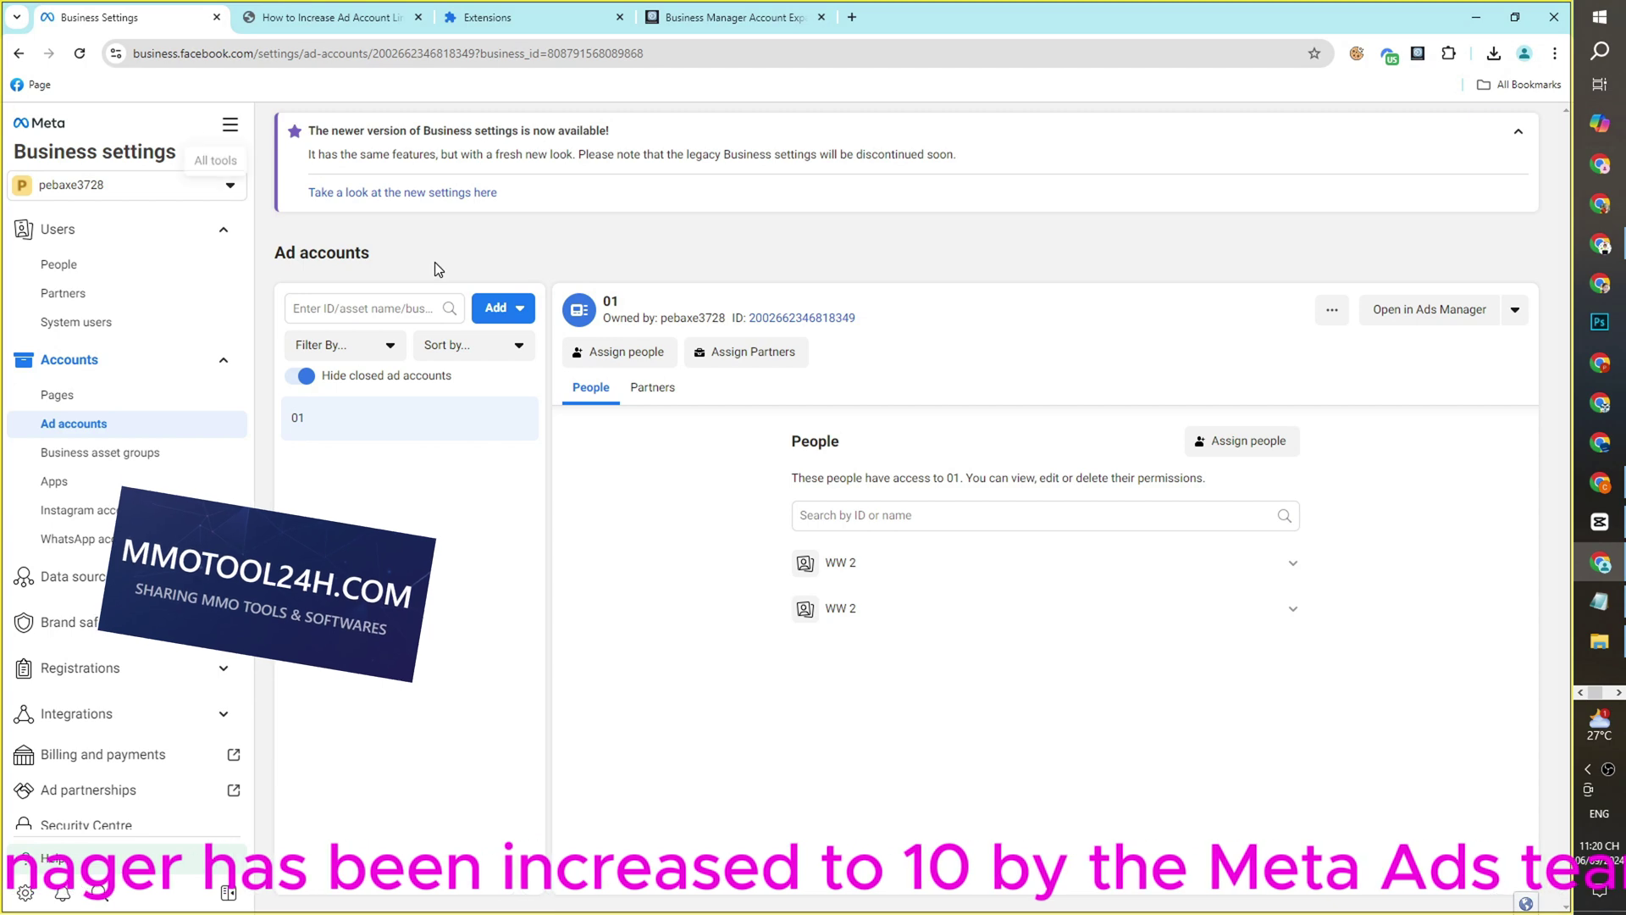
{"action": "double_click", "coordinate": [457, 54]}
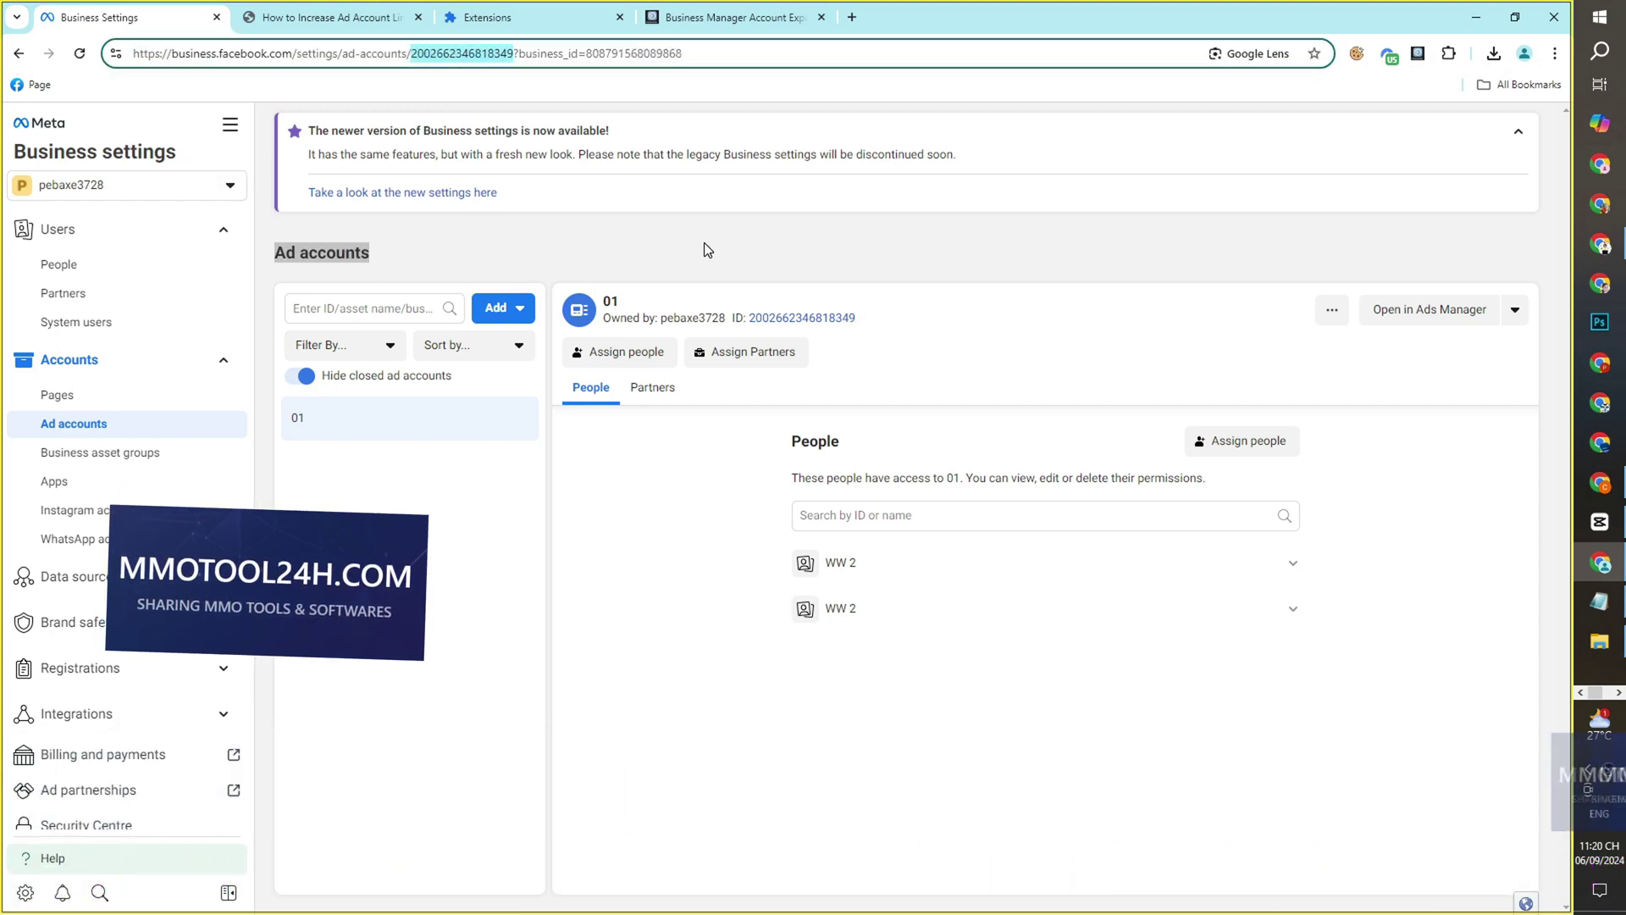
{"action": "triple_click", "coordinate": [904, 327]}
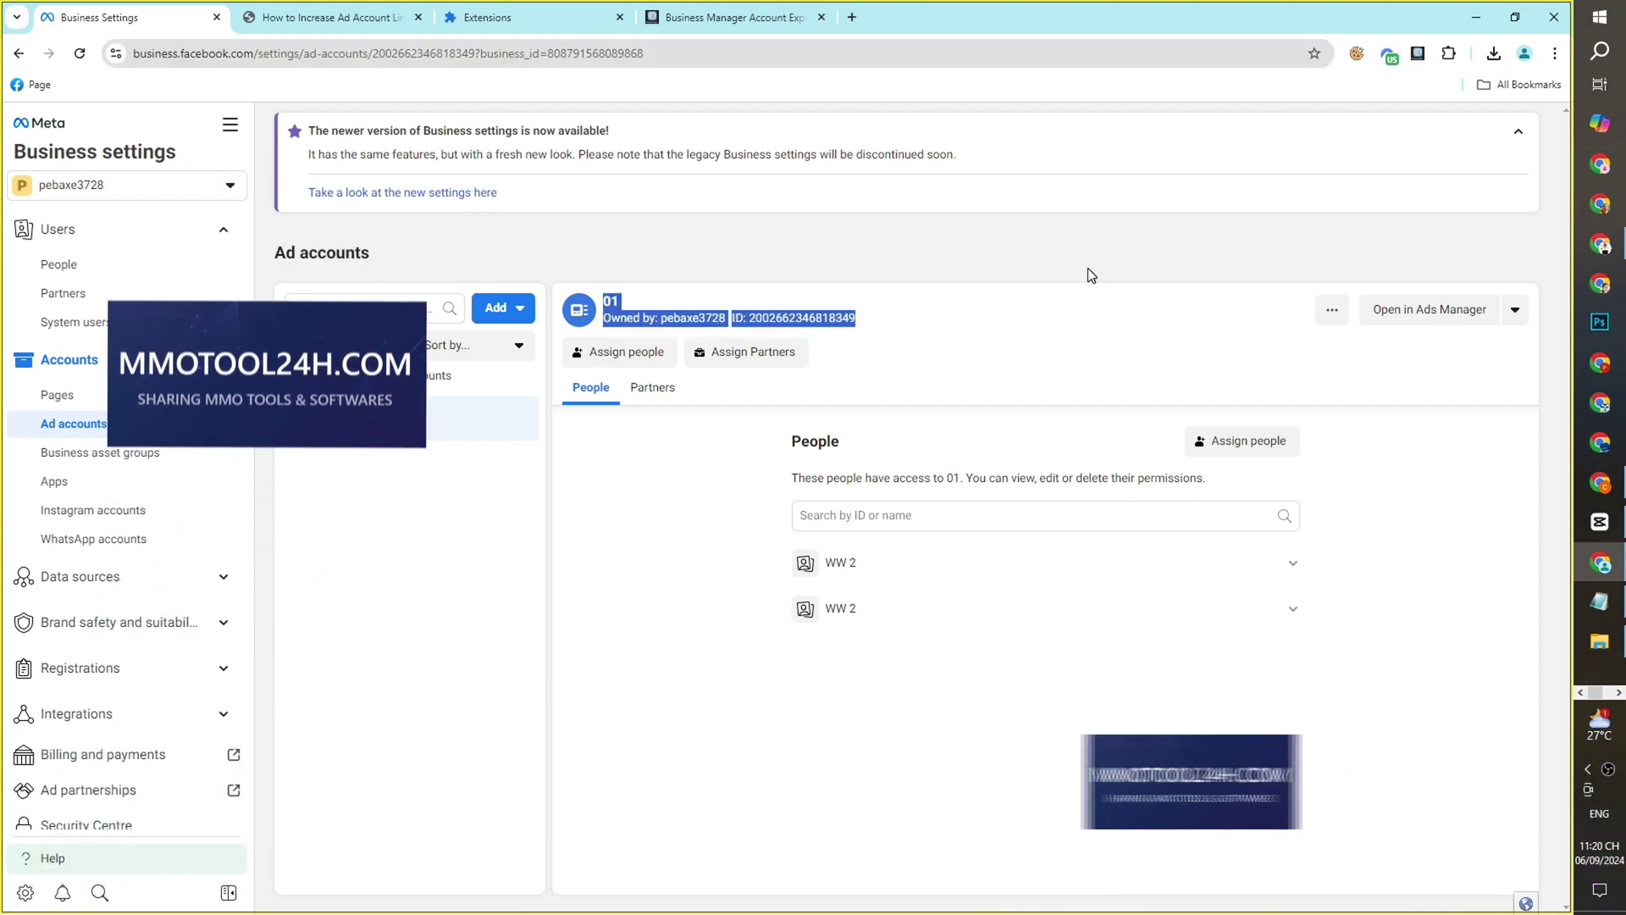
{"action": "left_click", "coordinate": [936, 329]}
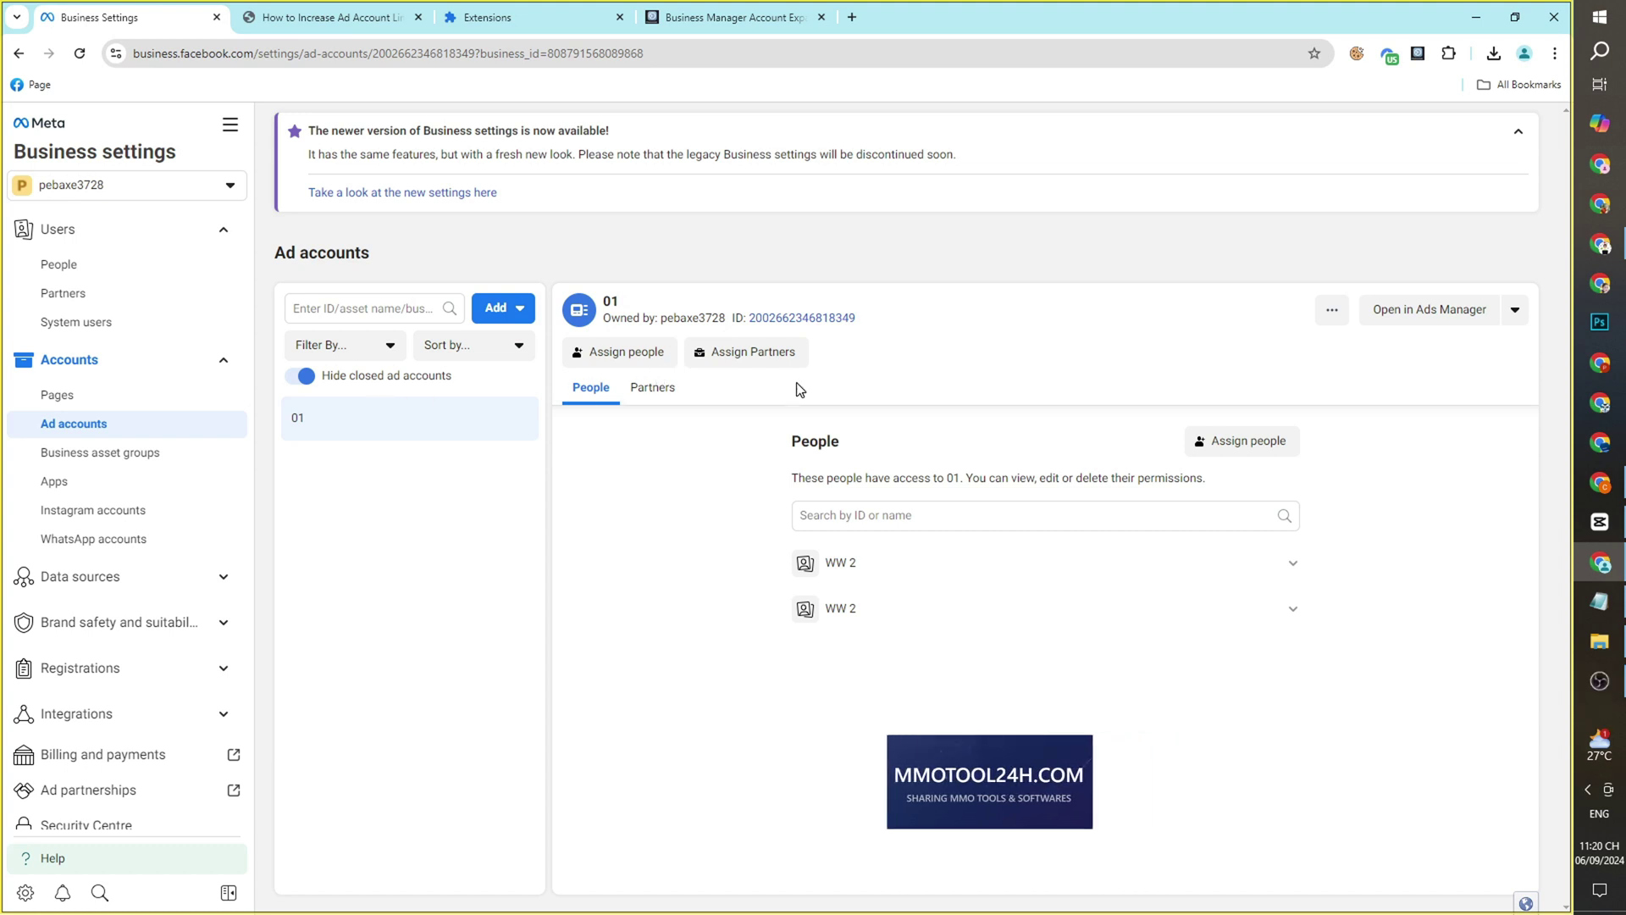
{"action": "left_click", "coordinate": [519, 310]}
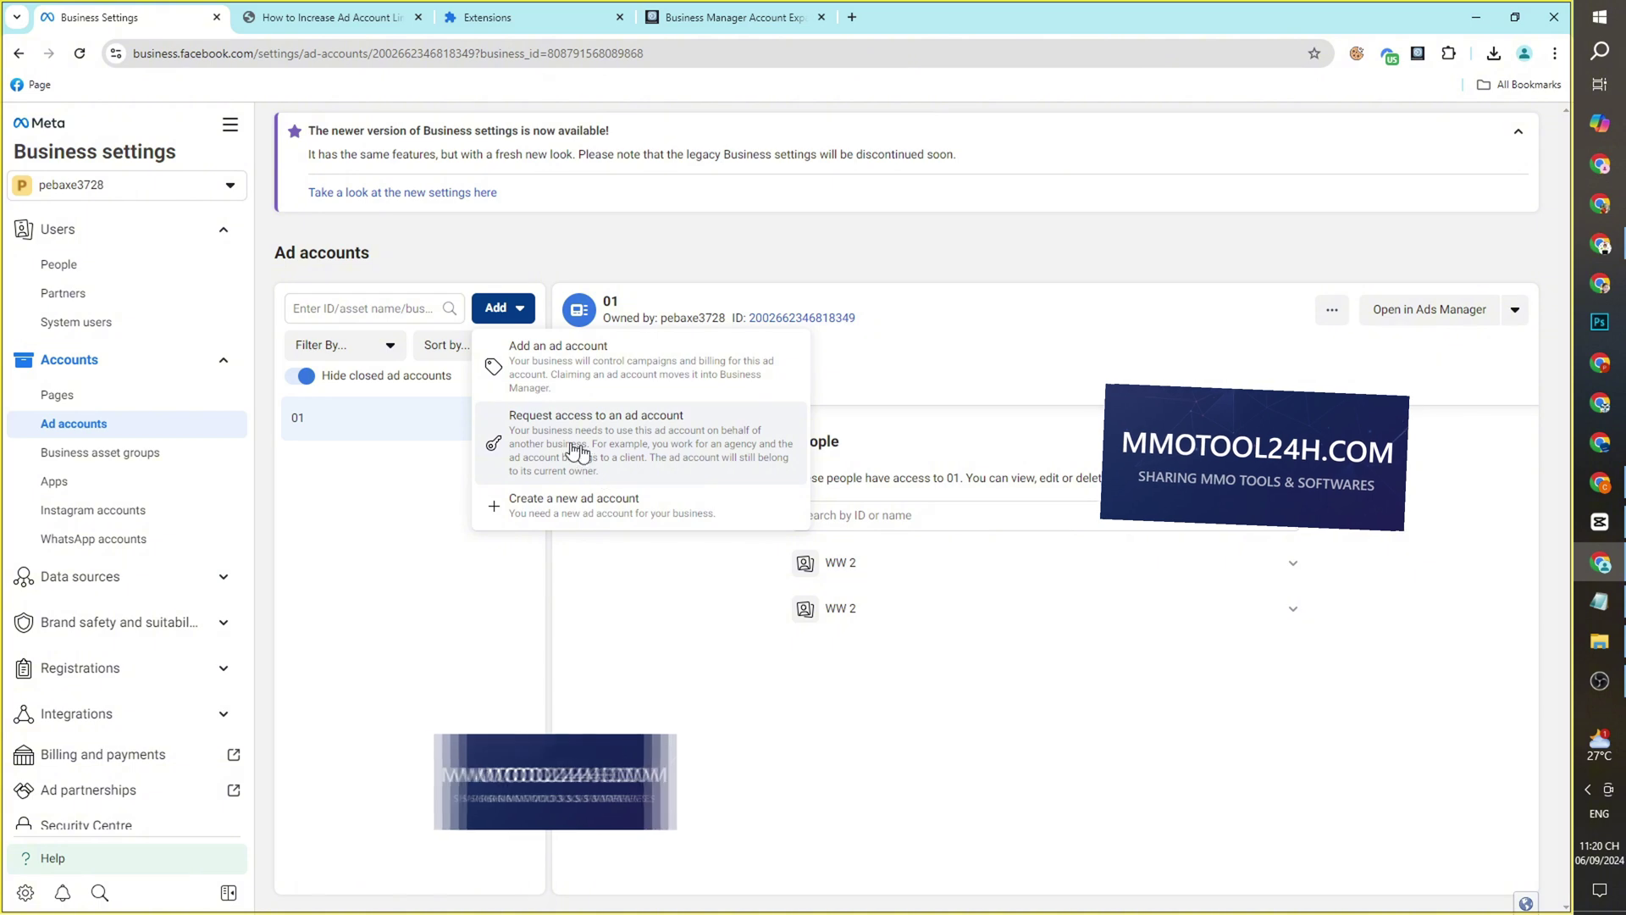
{"action": "left_click", "coordinate": [602, 392]}
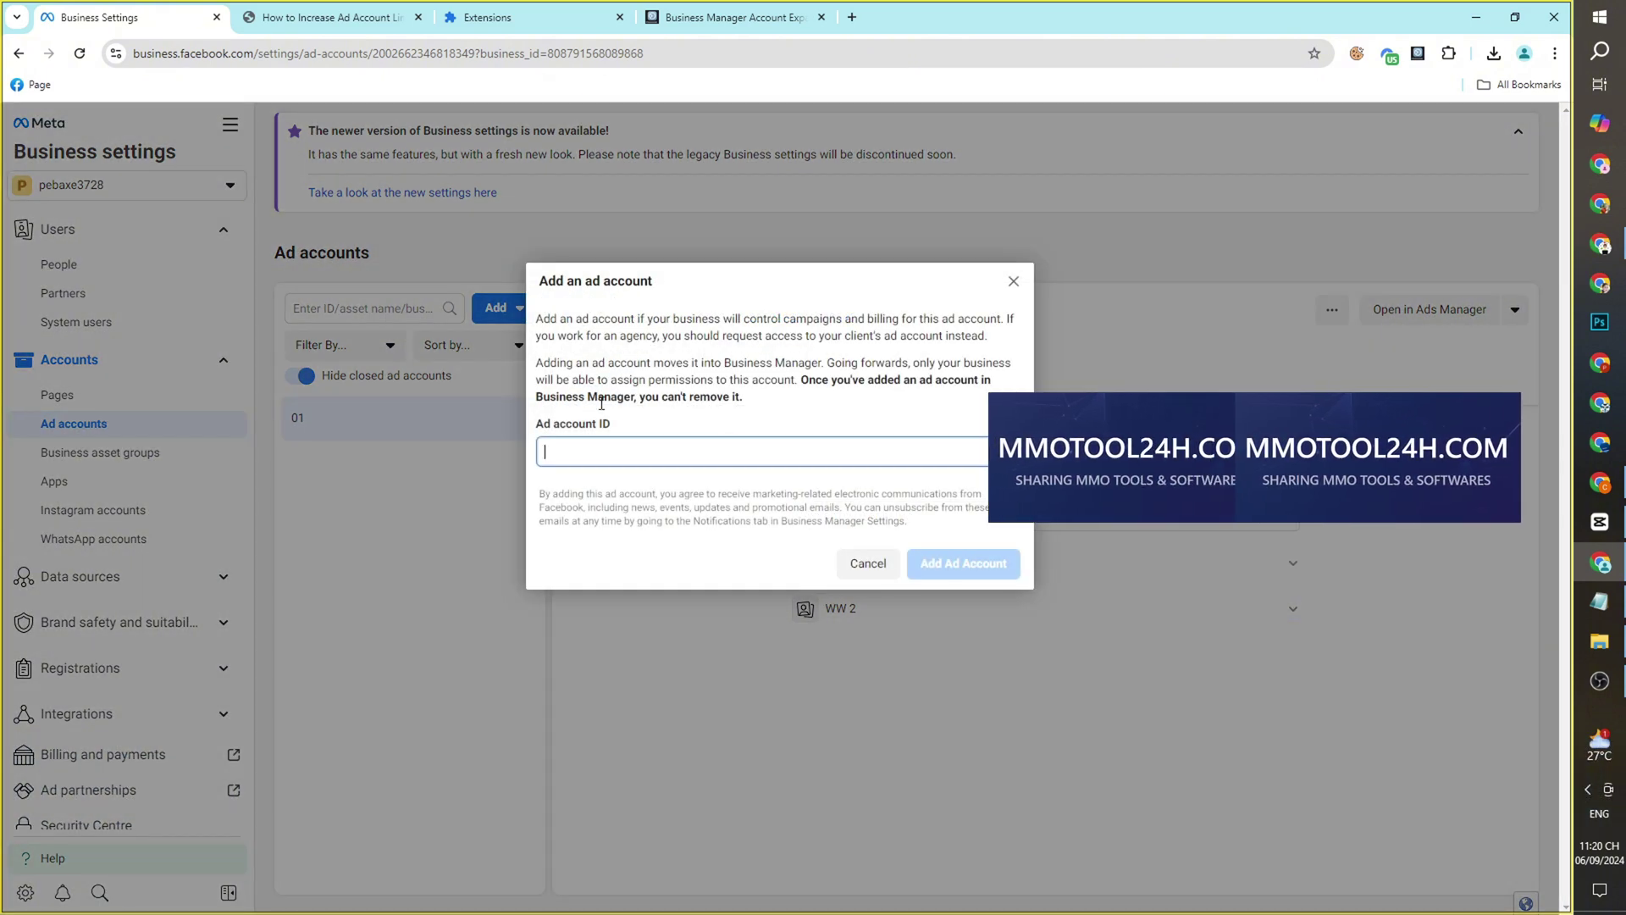
{"action": "left_click_drag", "start_coordinate": [625, 320], "coordinate": [545, 338]}
{"action": "key", "text": "Escape"}
{"action": "left_click", "coordinate": [508, 309]}
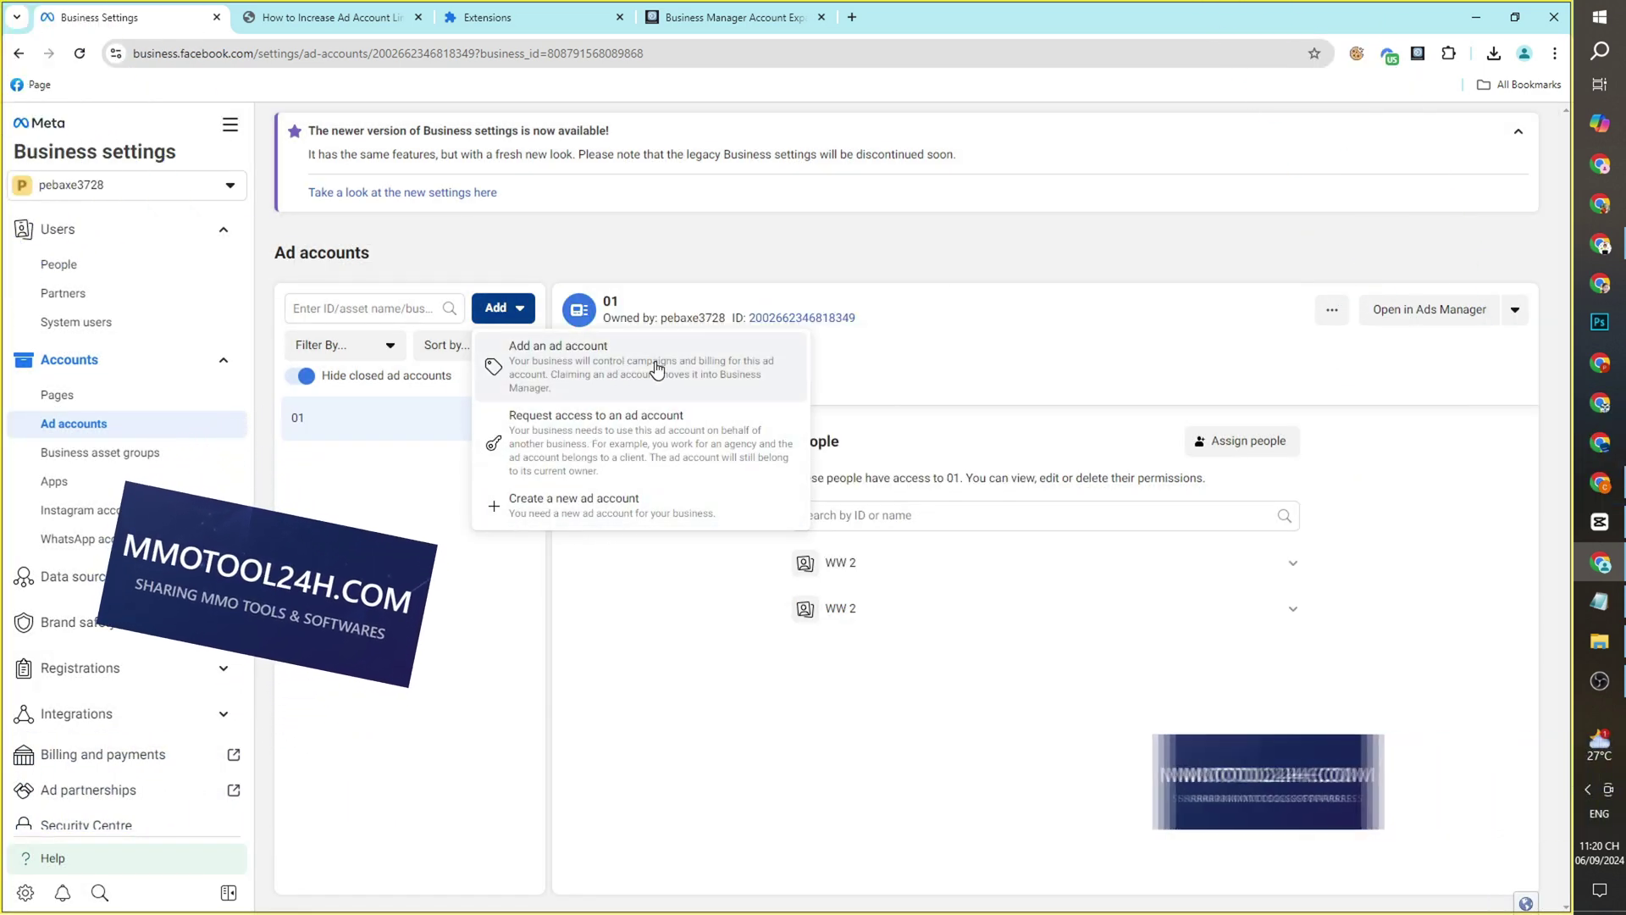
{"action": "left_click", "coordinate": [908, 341]}
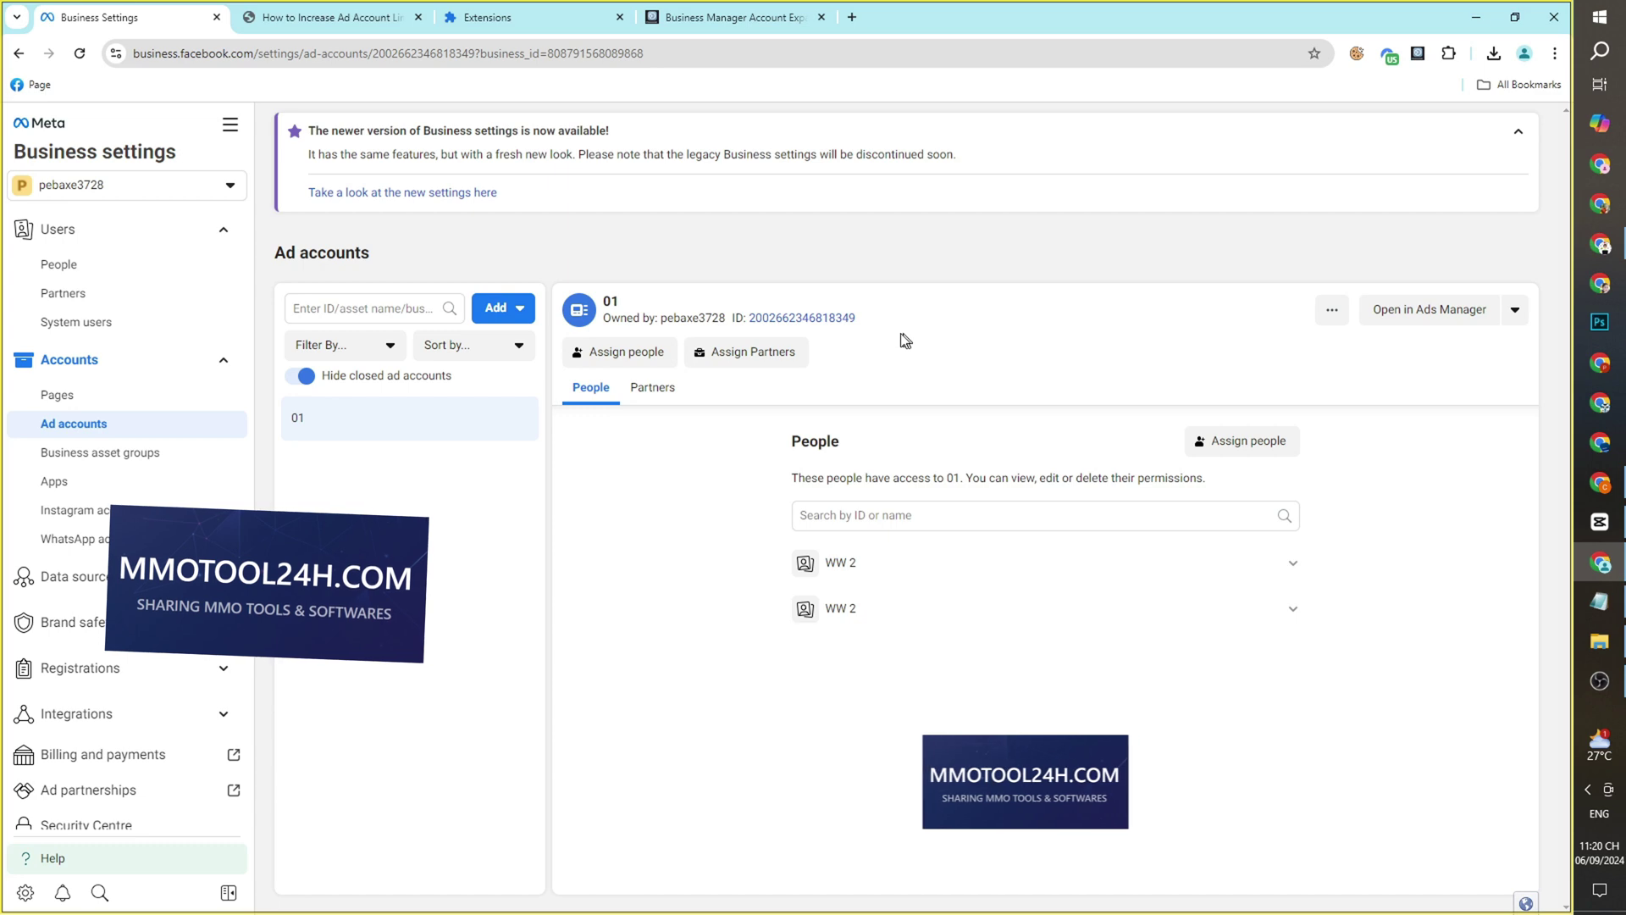
{"action": "left_click", "coordinate": [360, 16]}
{"action": "scroll", "coordinate": [403, 124], "scroll_direction": "up", "scroll_amount": 20}
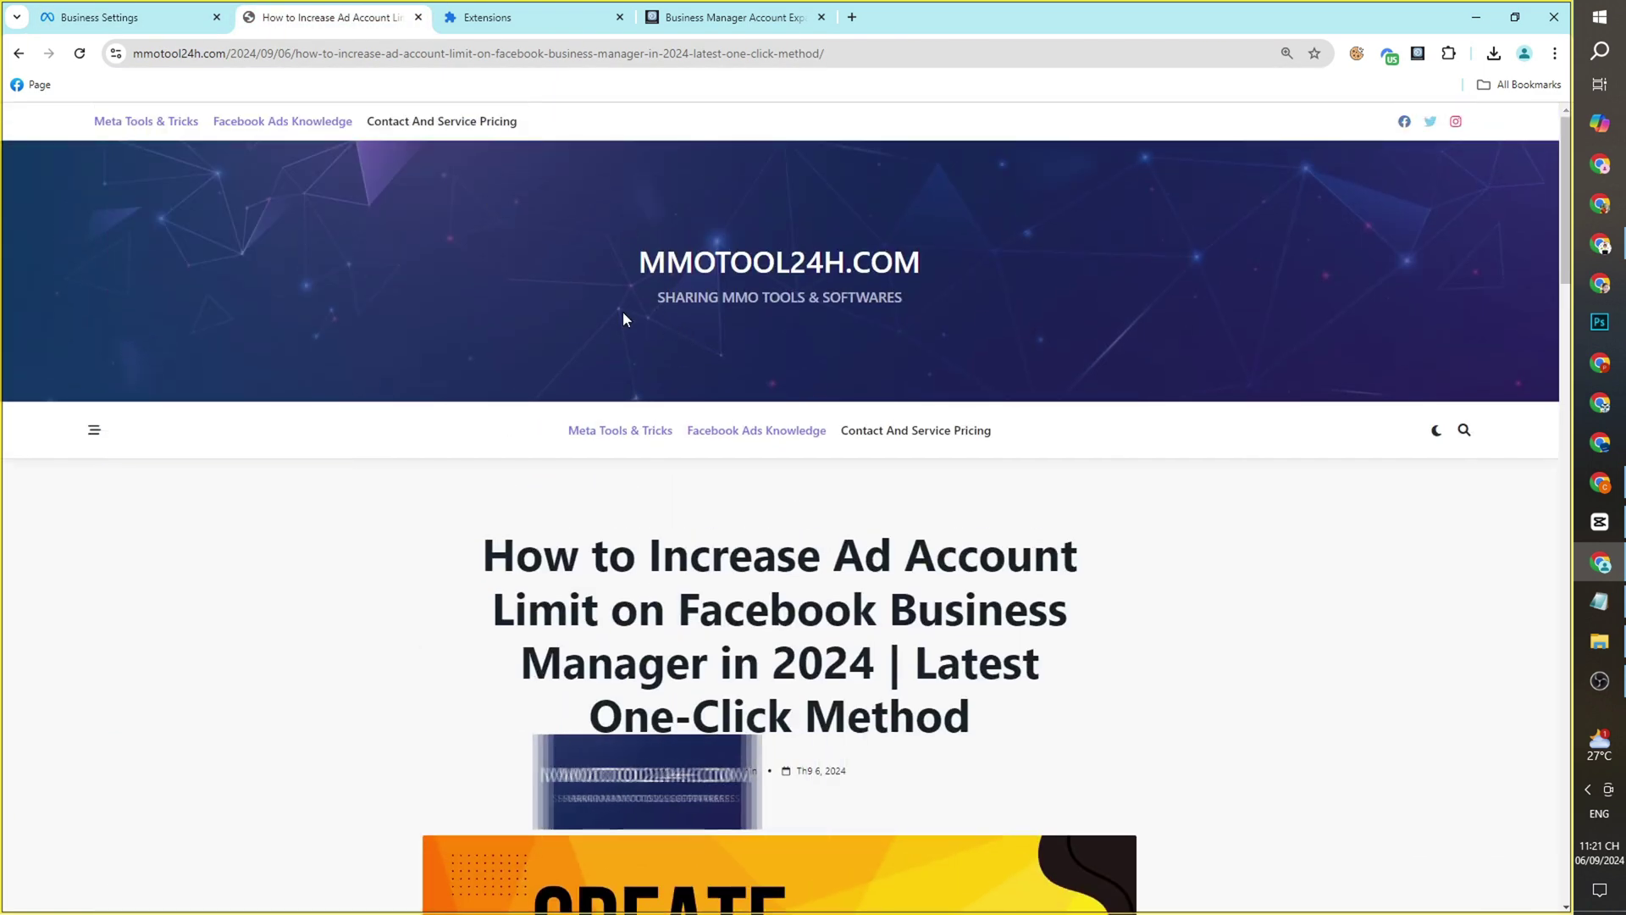
{"action": "scroll", "coordinate": [625, 318], "scroll_direction": "down", "scroll_amount": 3}
{"action": "scroll", "coordinate": [628, 318], "scroll_direction": "up", "scroll_amount": 3}
{"action": "left_click", "coordinate": [170, 28]}
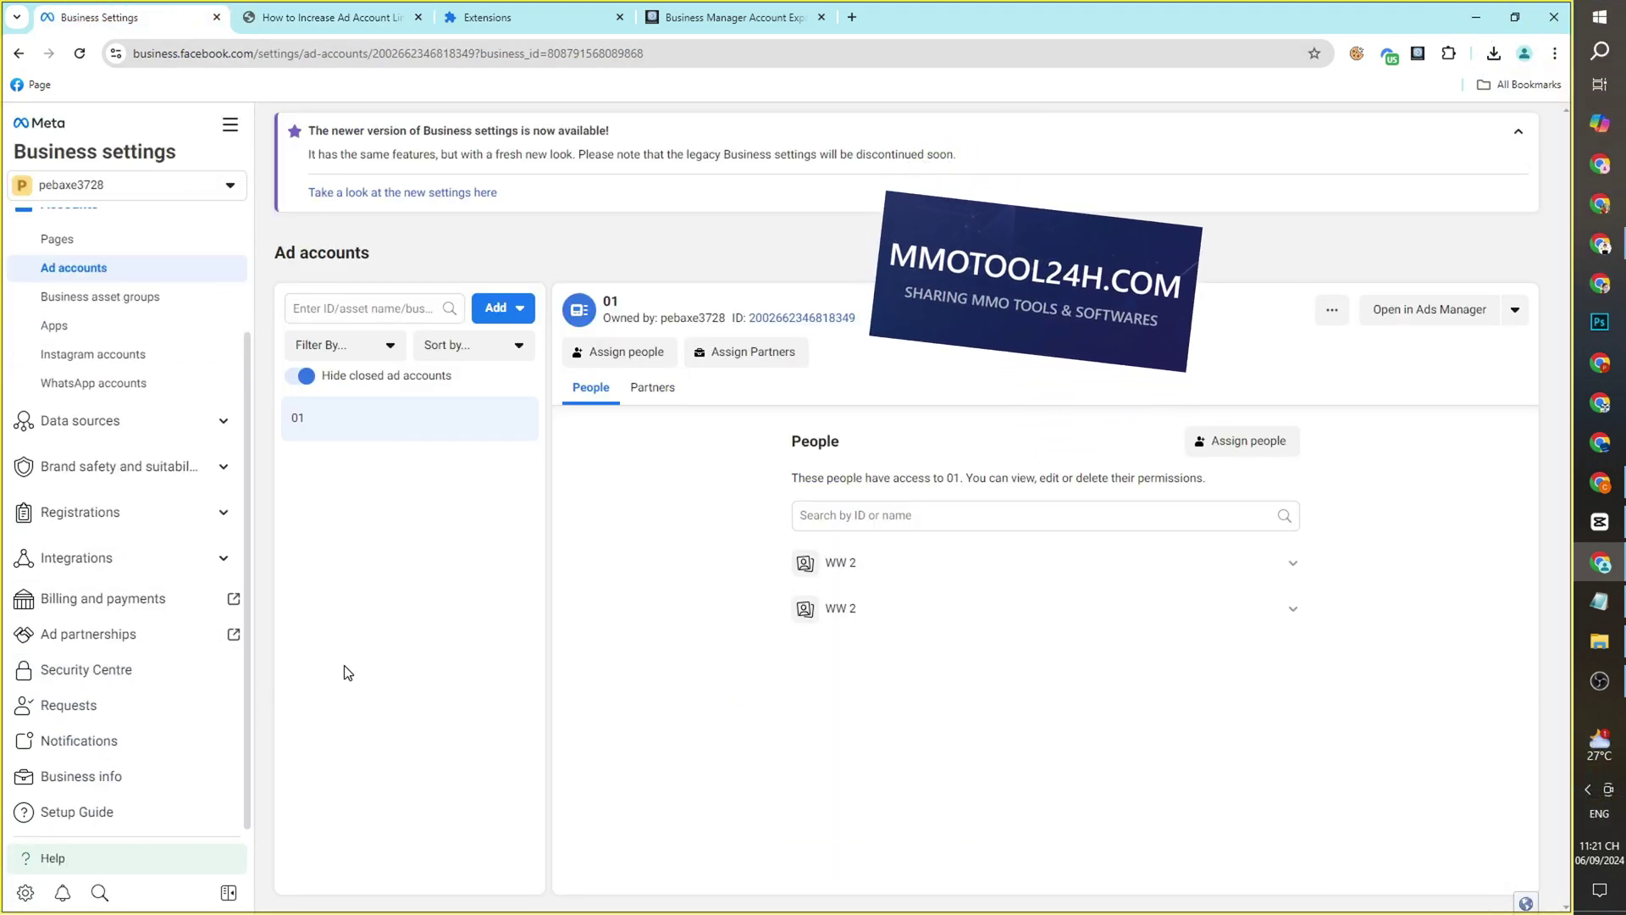
- Go back to Business info and point out the ad account creation limit of 10
{"action": "left_click", "coordinate": [141, 787]}
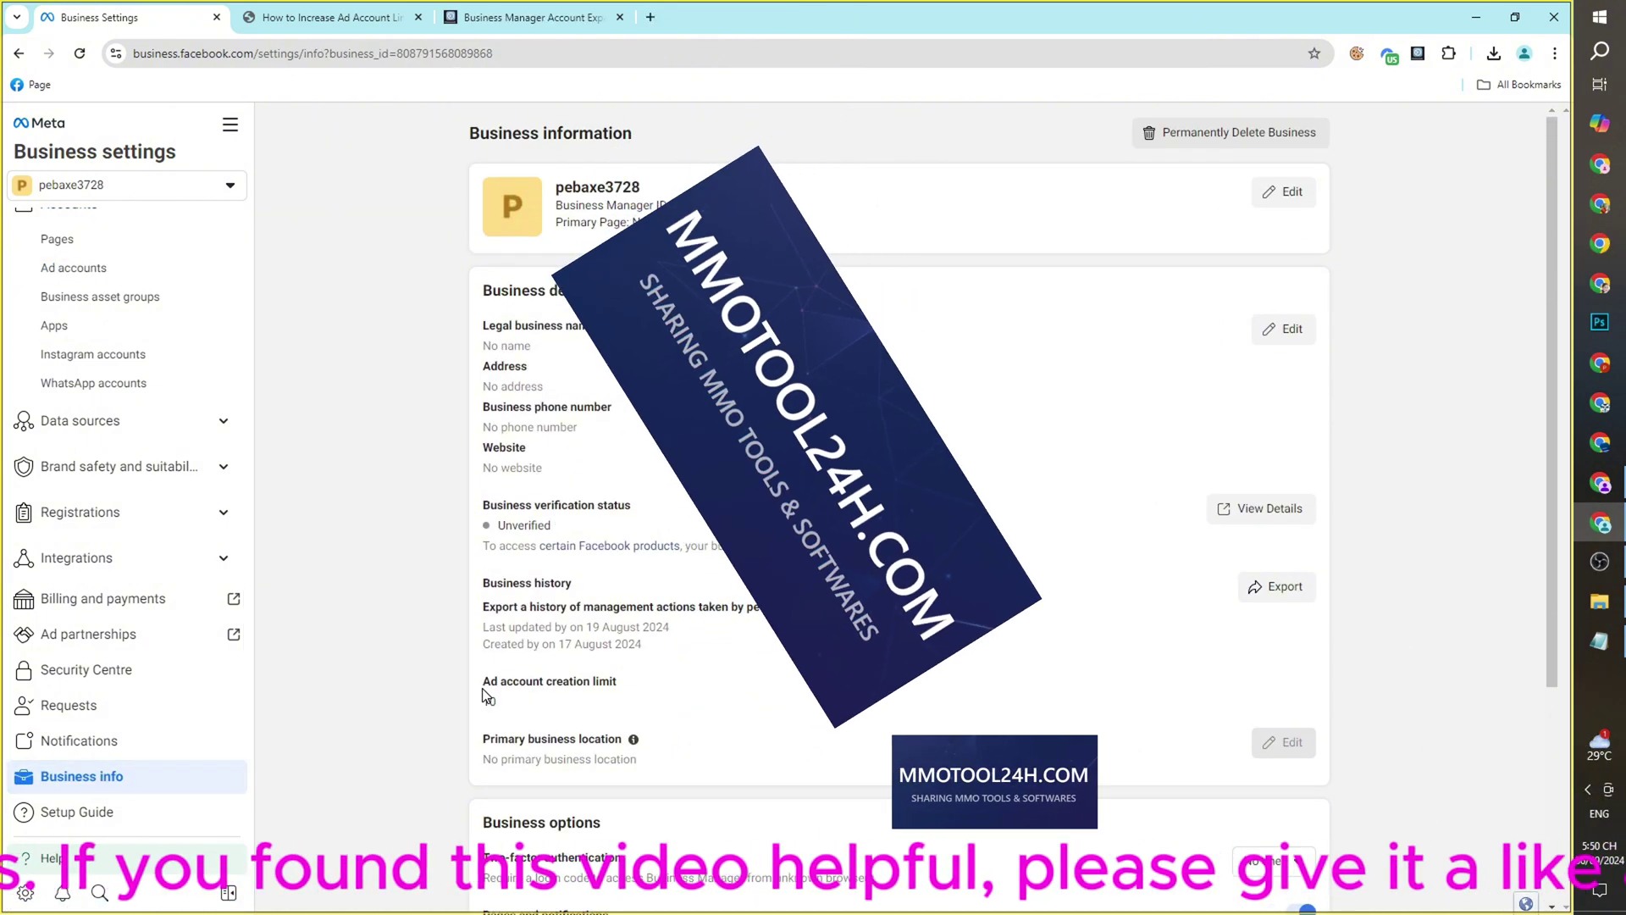
{"action": "triple_click", "coordinate": [486, 682]}
{"action": "left_click", "coordinate": [459, 720]}
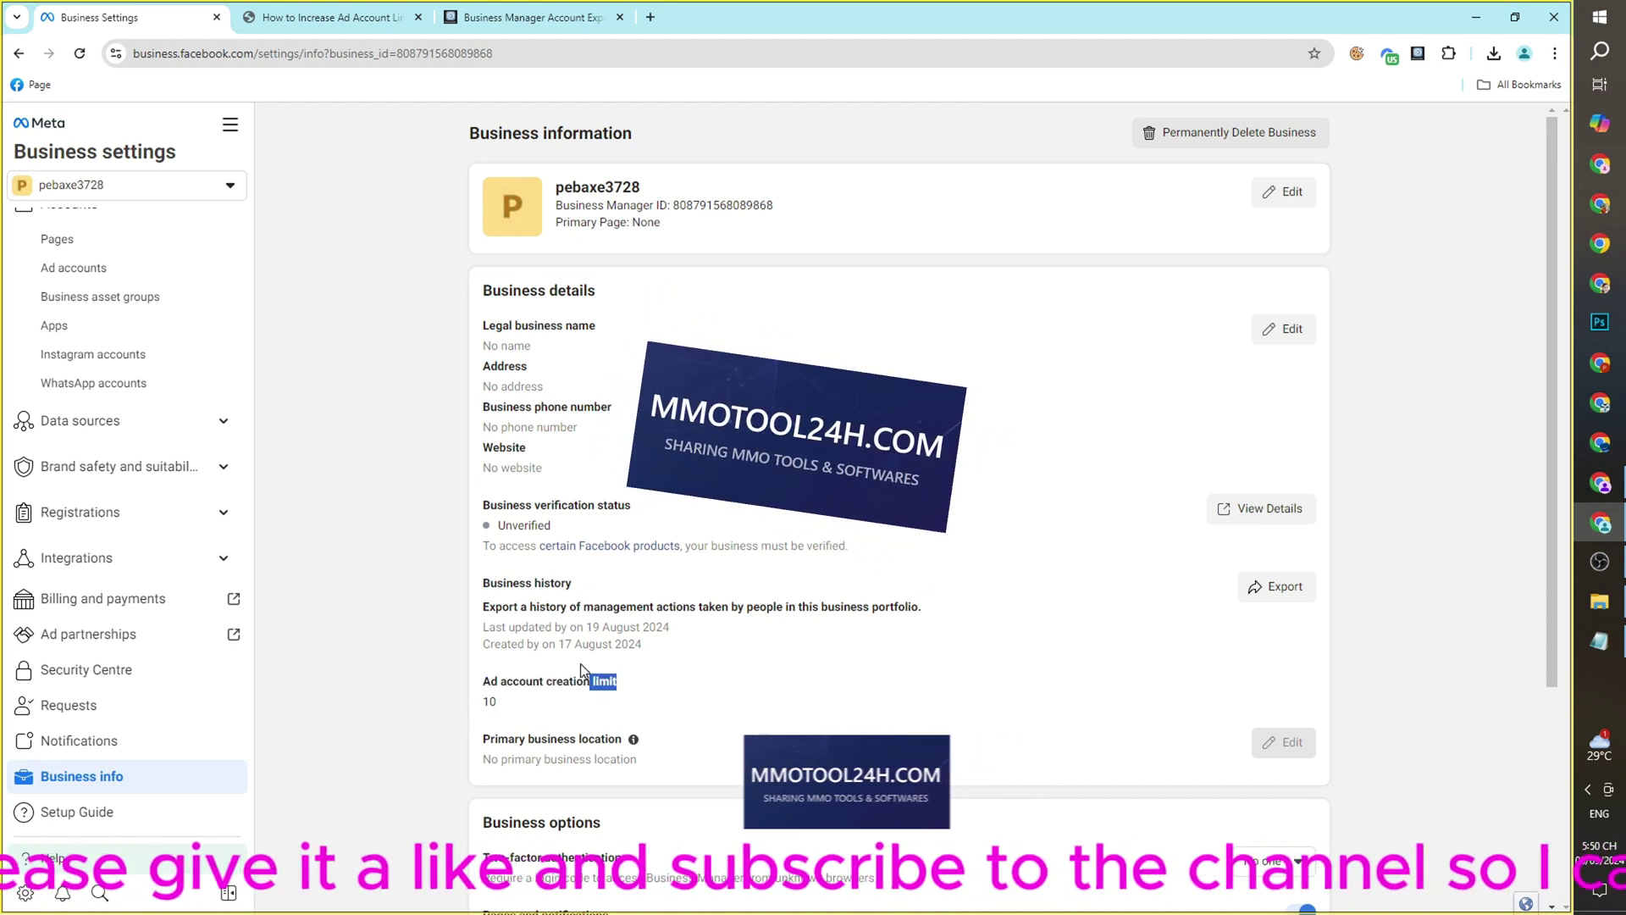